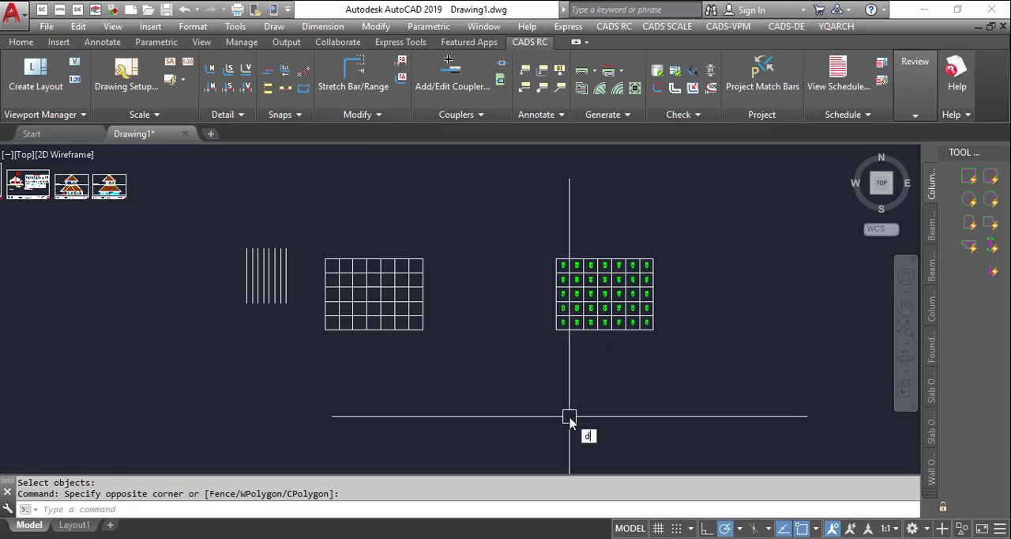
# - Dimension the spacing of the eight parallel vertical lines by intersections with DDXX, placing the dimension chain across them near mid-height
pyautogui.write('d')
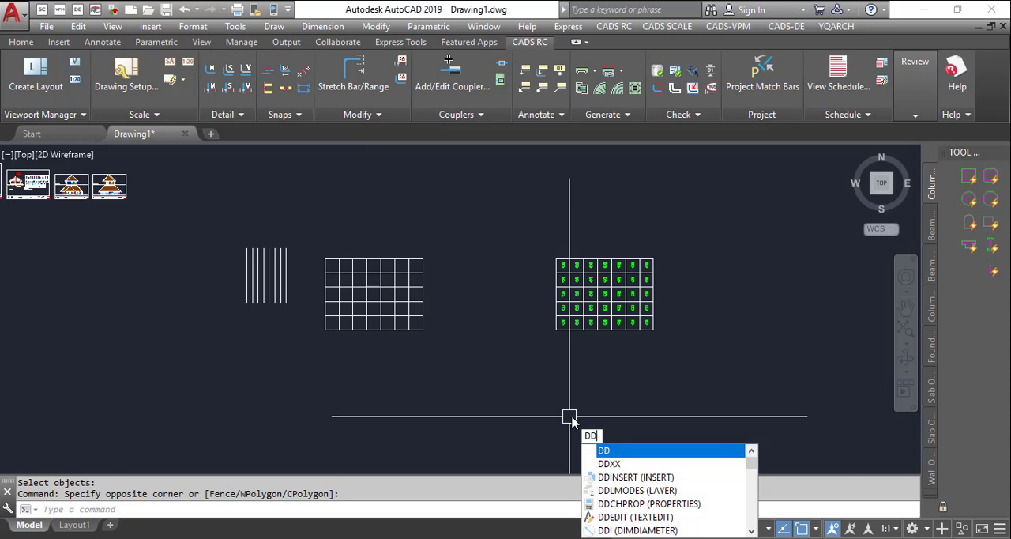
pyautogui.write('xx')
pyautogui.press('Return')
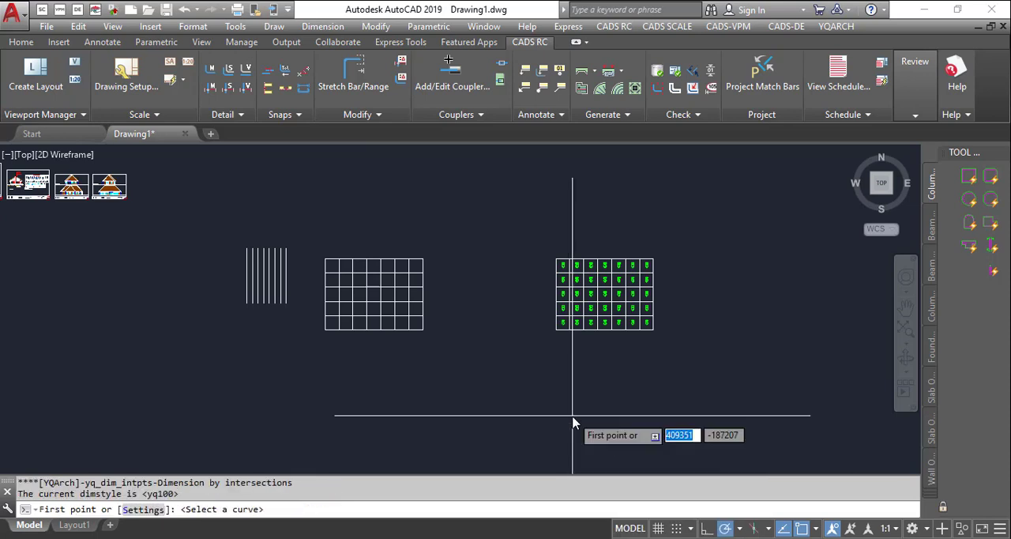
pyautogui.scroll(5, 253, 286)
pyautogui.click(178, 261)
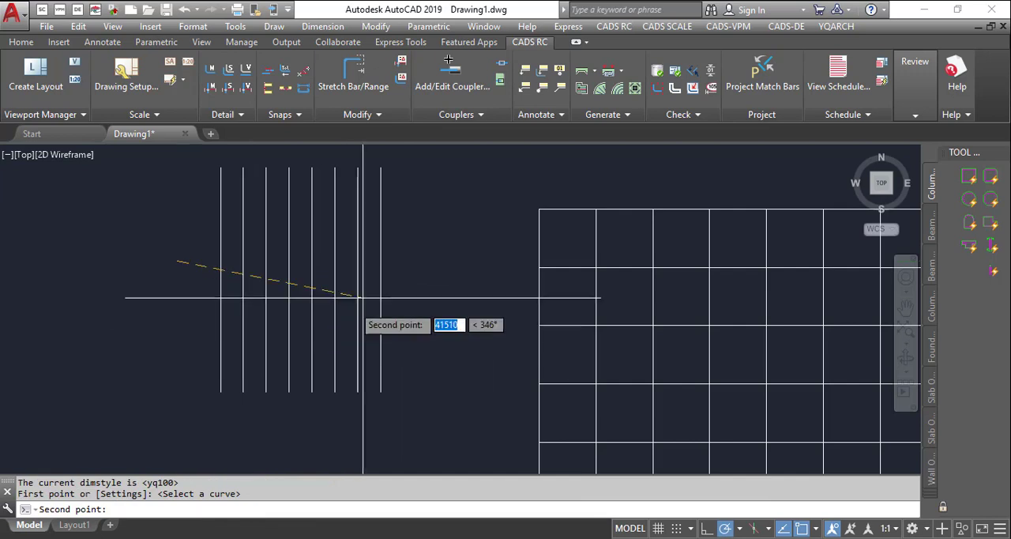
pyautogui.click(447, 261)
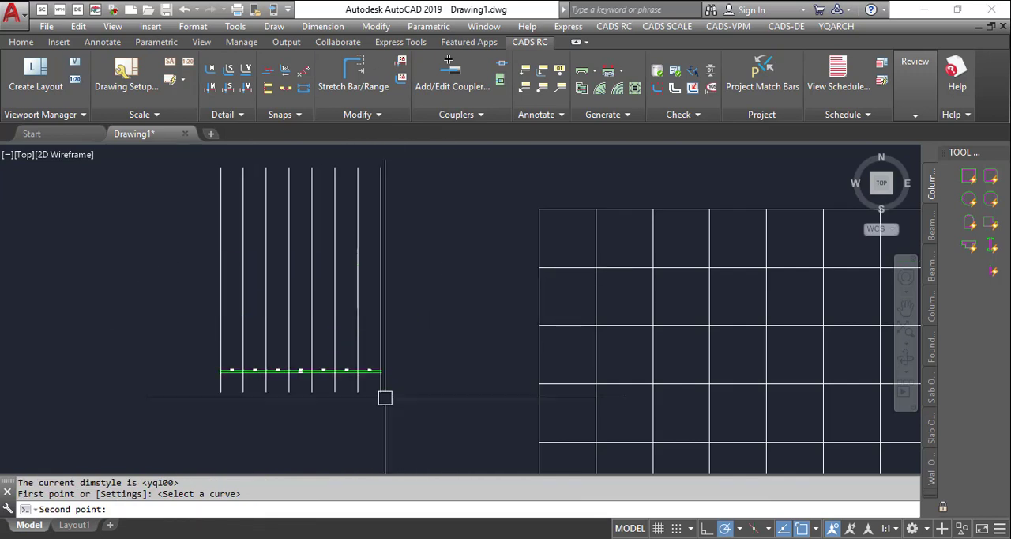
pyautogui.scroll(4, 384, 399)
pyautogui.click(418, 211)
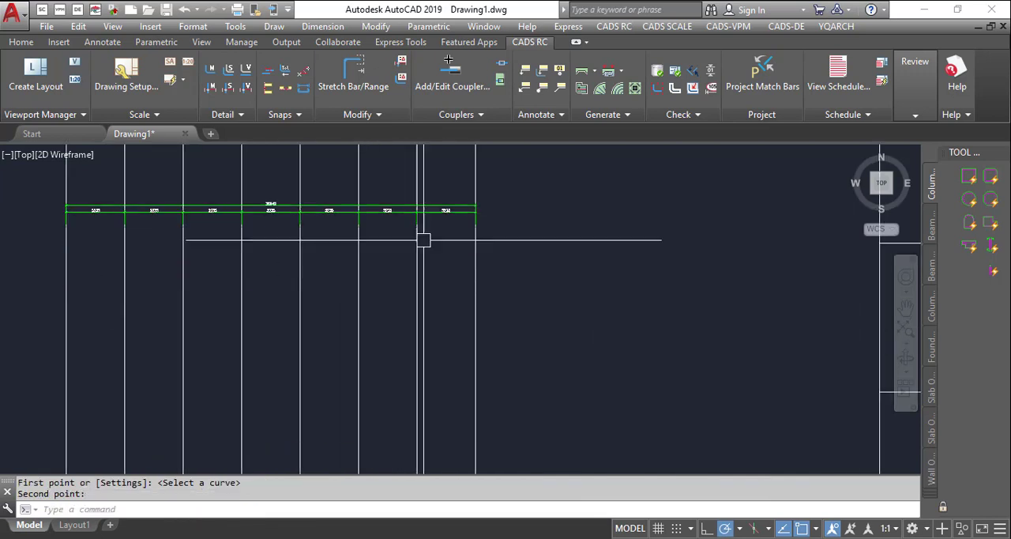
# - Examine the individual spacing dimensions and the overall dimension across the row of vertical lines
pyautogui.scroll(4, 263, 235)
pyautogui.scroll(-1, 475, 282)
pyautogui.scroll(-5, 475, 282)
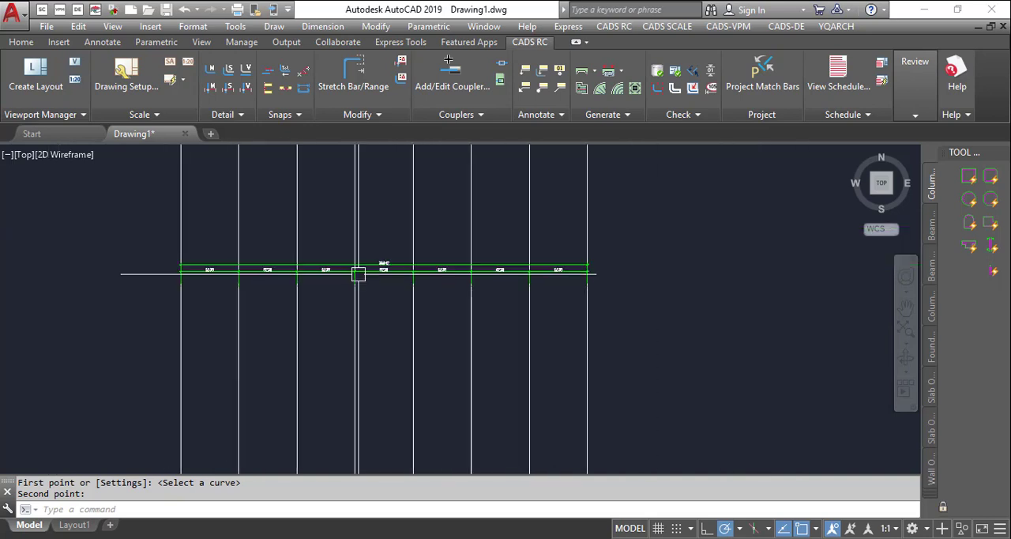
pyautogui.scroll(2, 260, 273)
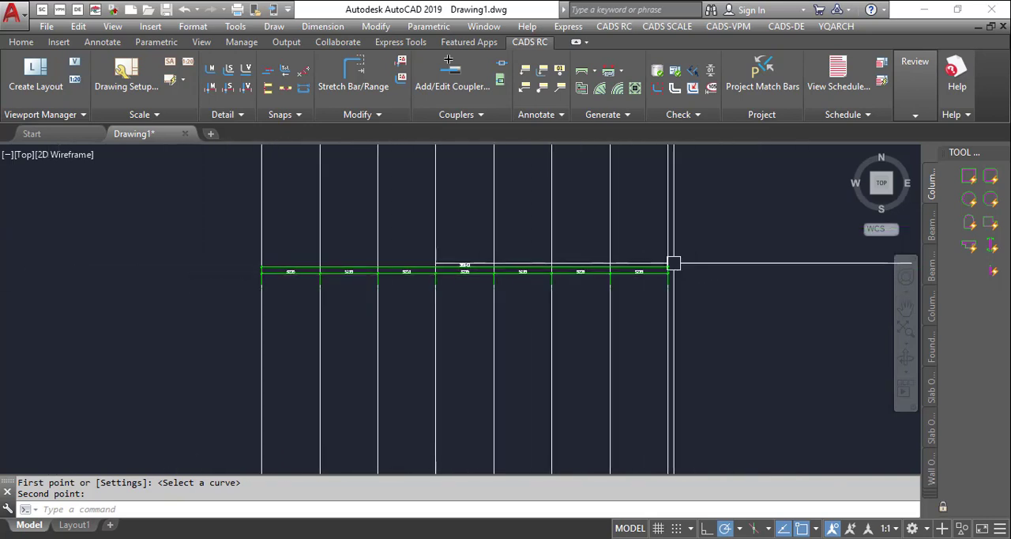
pyautogui.scroll(-6, 535, 269)
pyautogui.scroll(2, 611, 215)
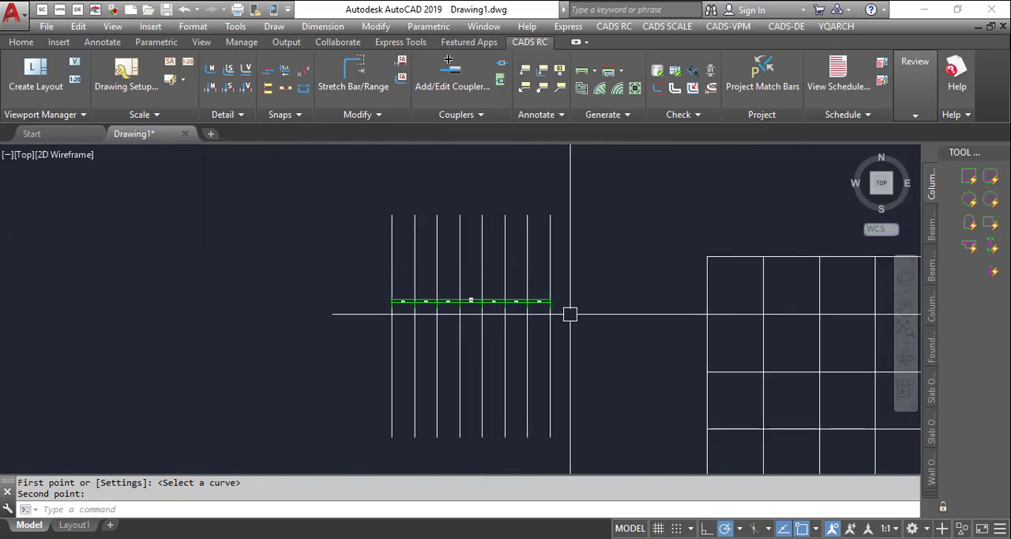
pyautogui.scroll(6, 456, 301)
pyautogui.scroll(4, 307, 294)
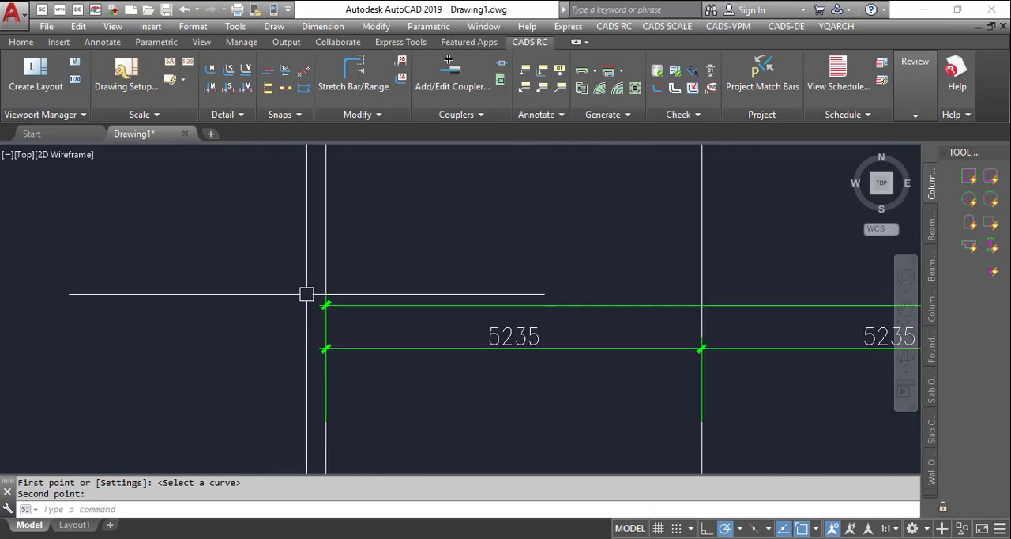
pyautogui.scroll(-4, 267, 282)
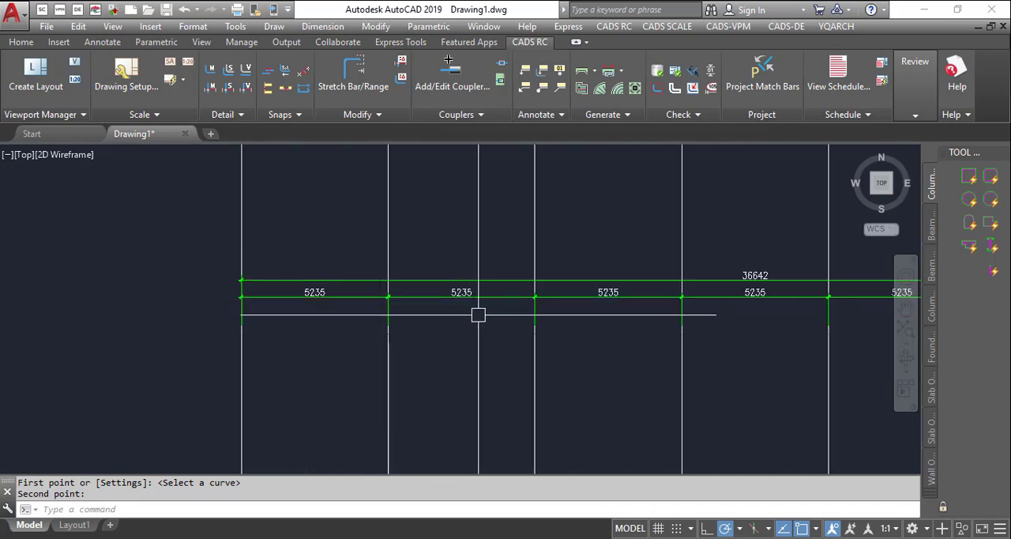
pyautogui.scroll(-3, 343, 314)
pyautogui.scroll(2, 445, 319)
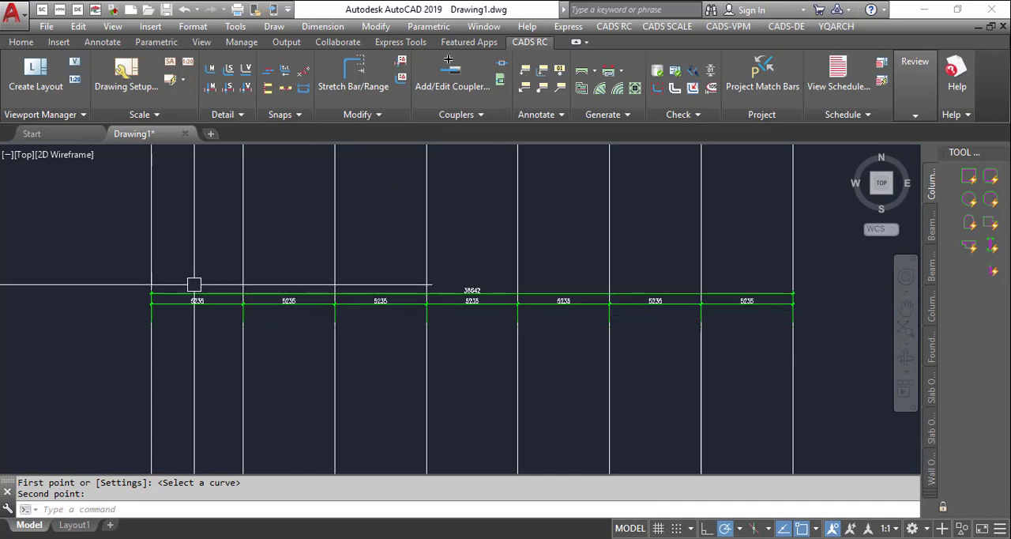
pyautogui.scroll(2, 196, 292)
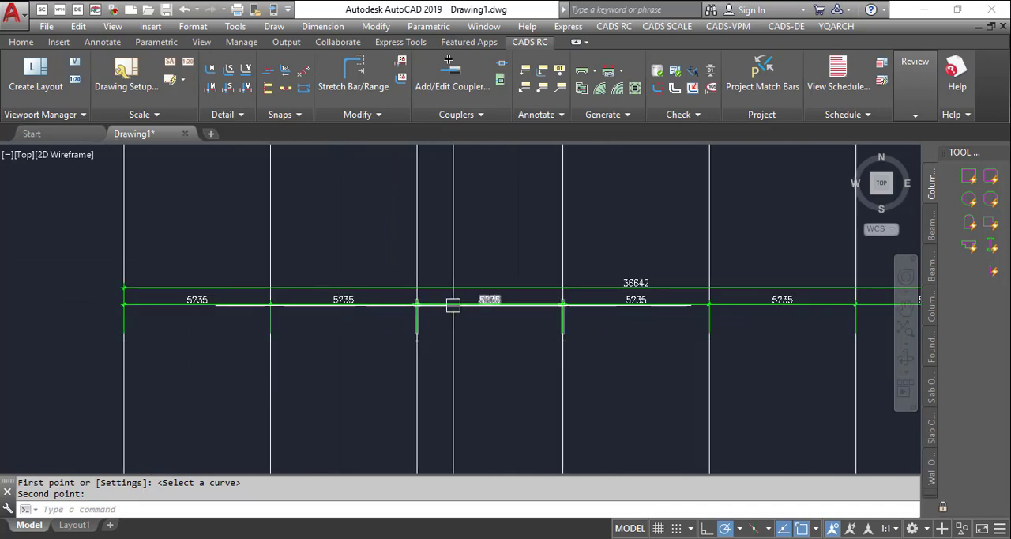
pyautogui.scroll(-2, 478, 316)
pyautogui.scroll(2, 612, 298)
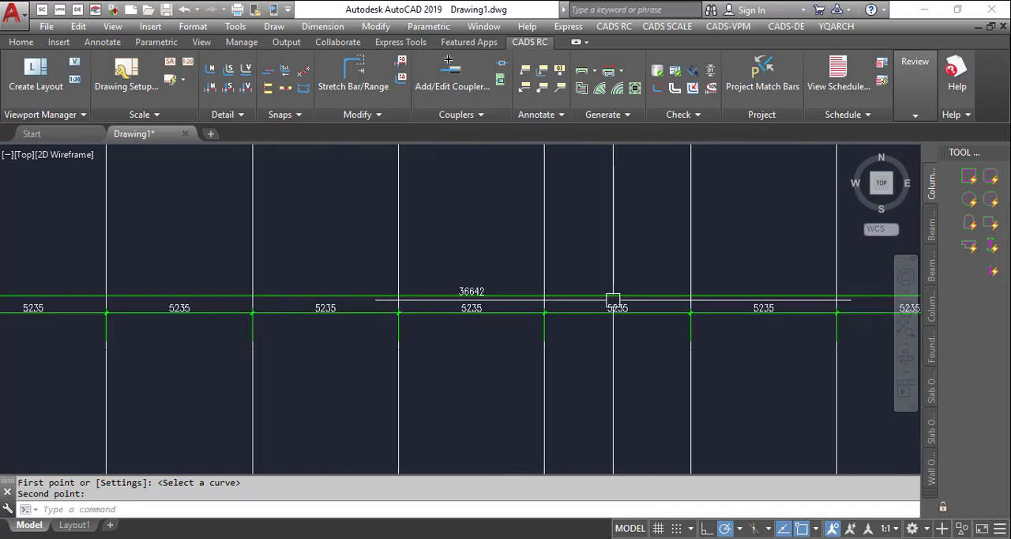
pyautogui.scroll(2, 287, 287)
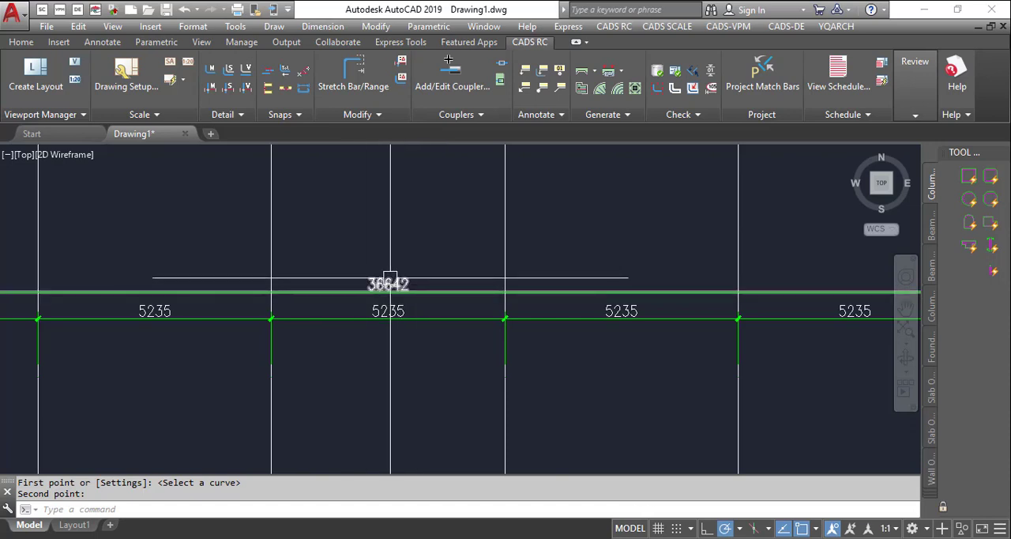
# - Use DDXX on the floor plan to dimension the vertical grid lines along its upper edge, placing the chain above the building
pyautogui.scroll(-3, 441, 288)
pyautogui.scroll(-3, 474, 296)
pyautogui.scroll(-1, 518, 326)
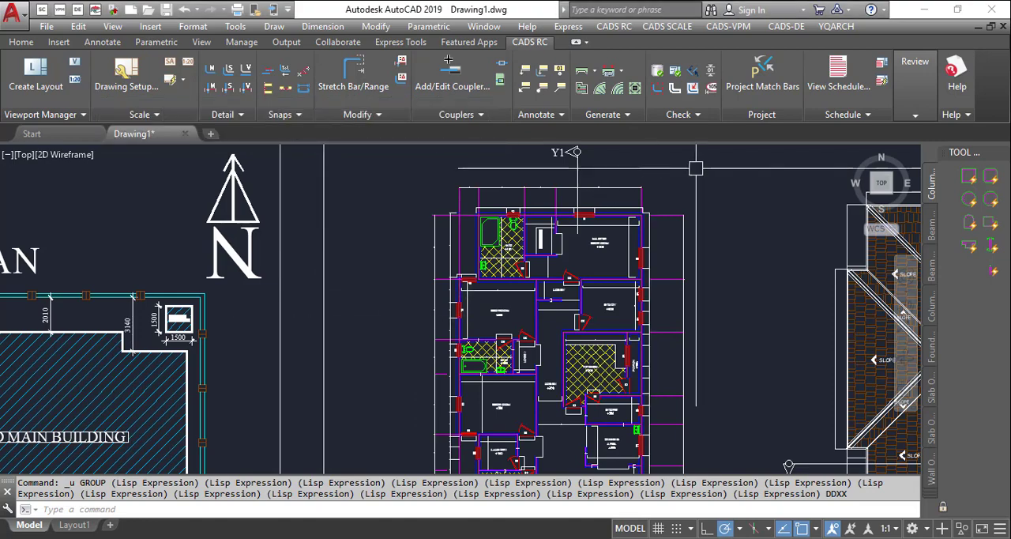
pyautogui.scroll(3, 605, 175)
pyautogui.scroll(-5, 421, 230)
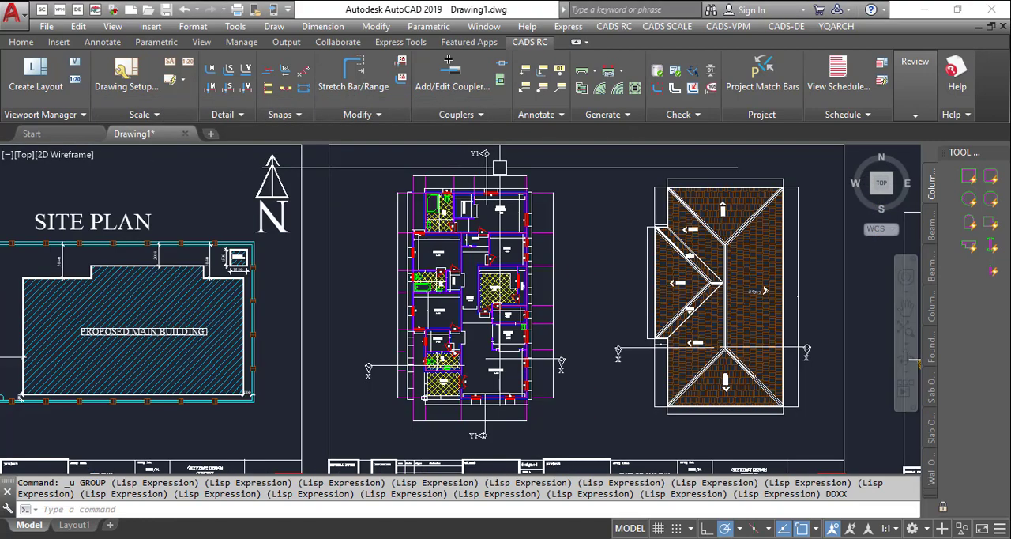
pyautogui.scroll(3, 424, 209)
pyautogui.scroll(-5, 423, 210)
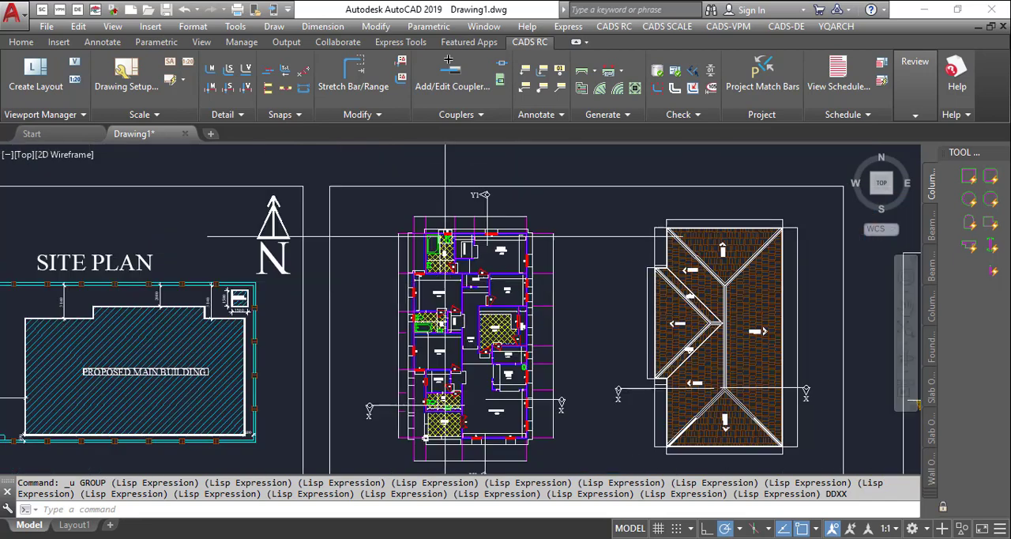
pyautogui.scroll(5, 441, 214)
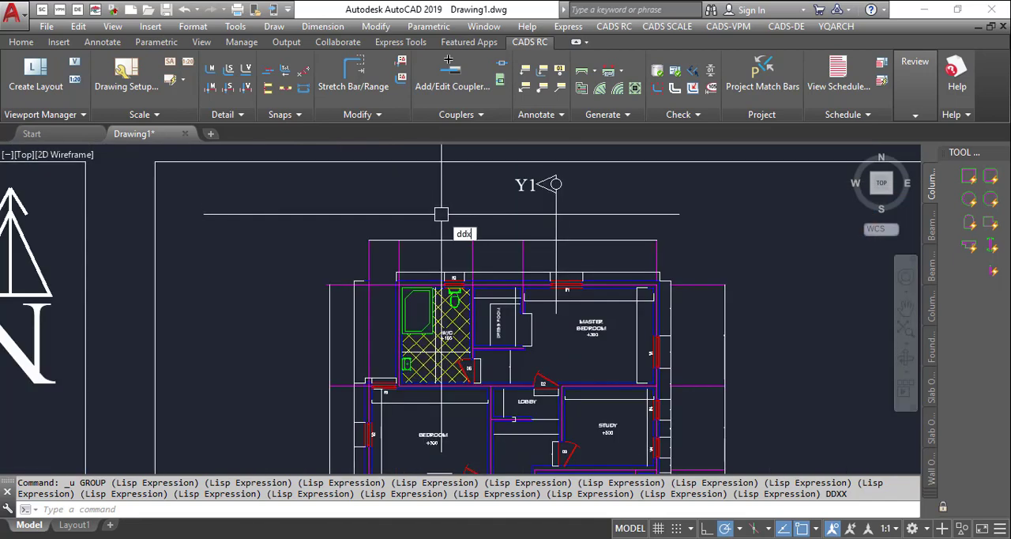
pyautogui.press('Return')
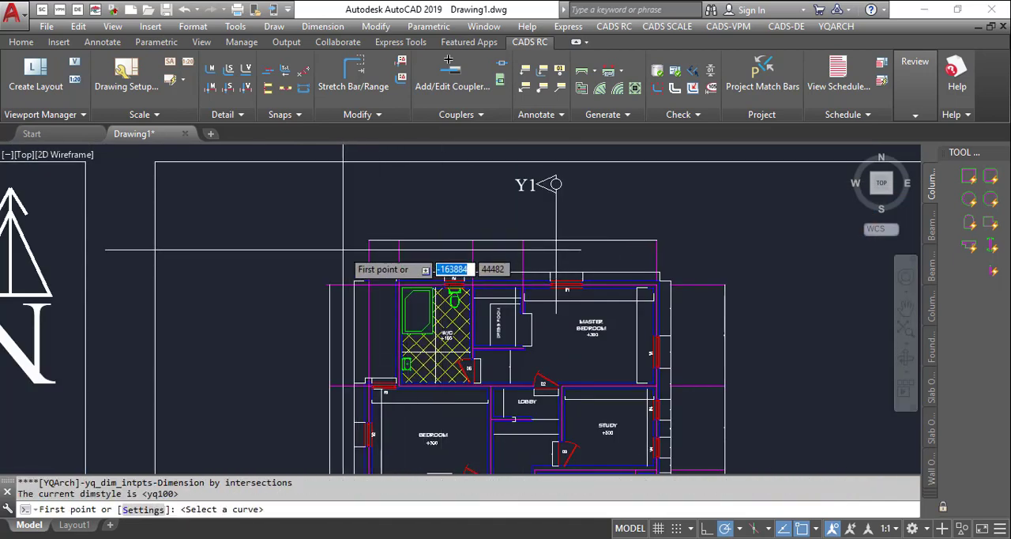
pyautogui.click(346, 255)
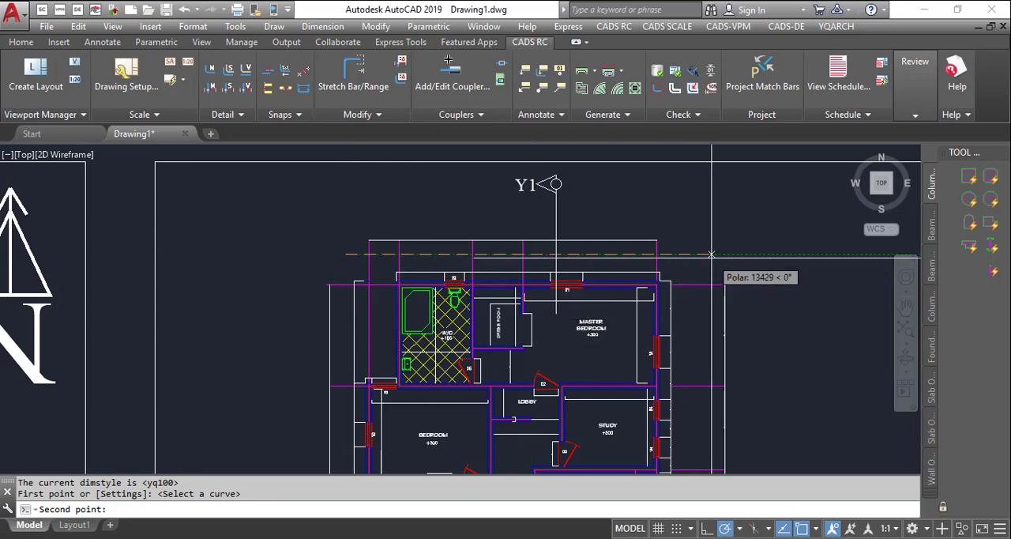
pyautogui.click(743, 254)
pyautogui.click(741, 244)
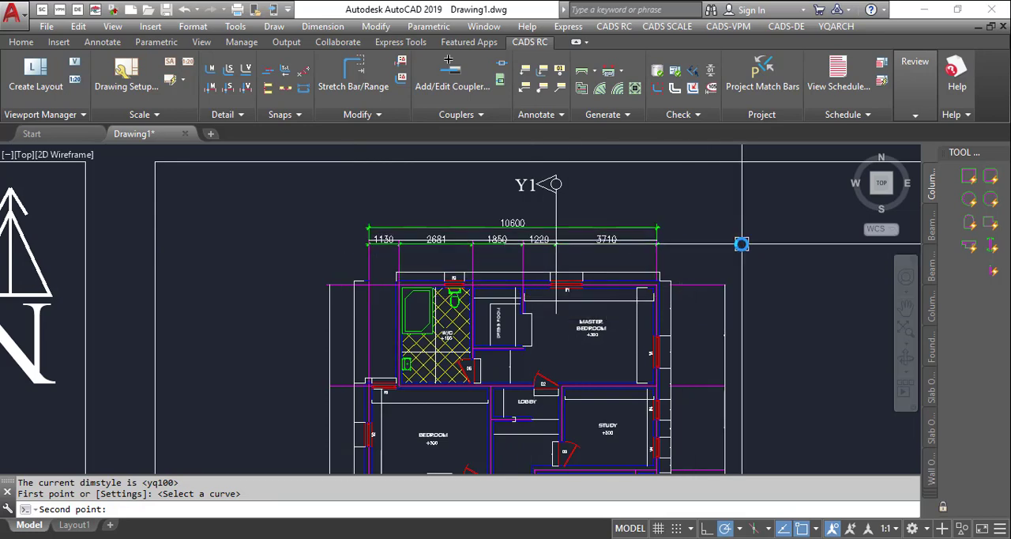
pyautogui.scroll(4, 585, 245)
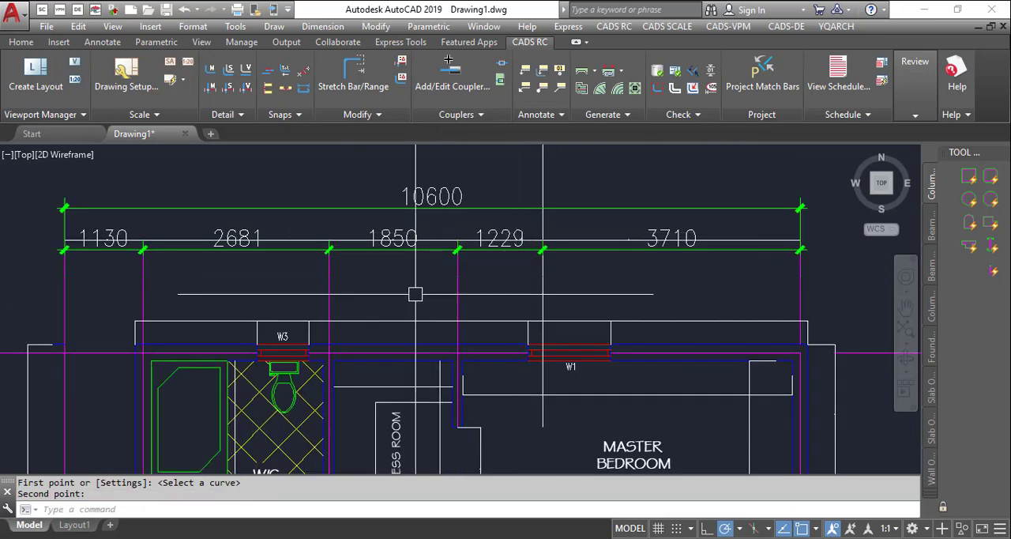
# - Dimension the horizontal grid lines along the floor plan's right side by intersections, placing the chain outside the building
pyautogui.scroll(-8, 631, 150)
pyautogui.press('Return')
pyautogui.scroll(5, 608, 176)
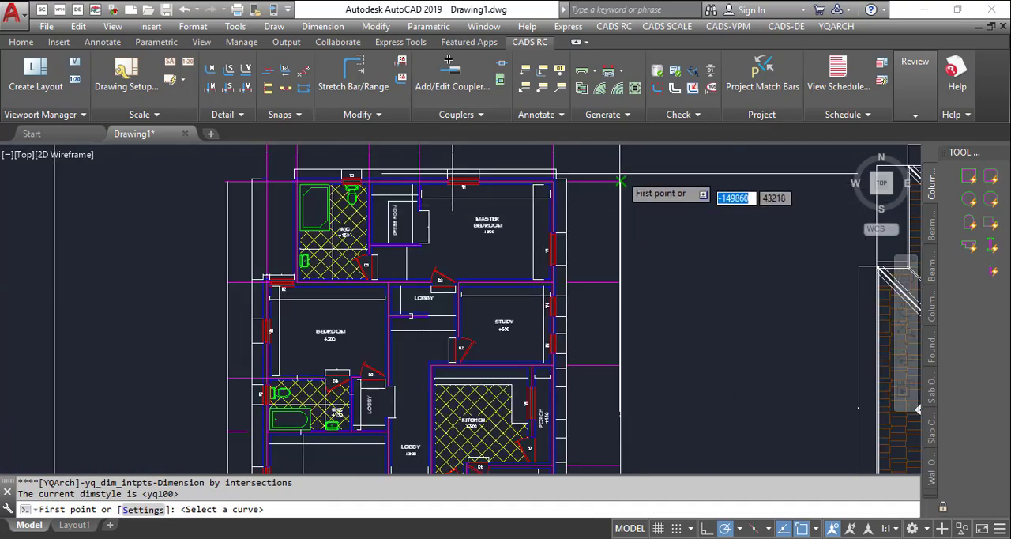
pyautogui.click(596, 164)
pyautogui.scroll(-5, 672, 198)
pyautogui.scroll(7, 612, 409)
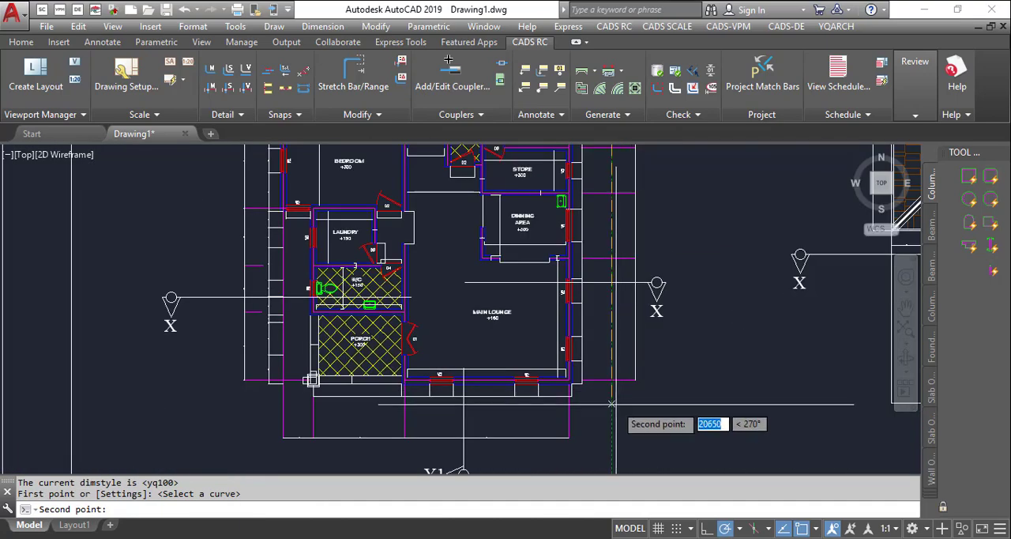
pyautogui.click(632, 396)
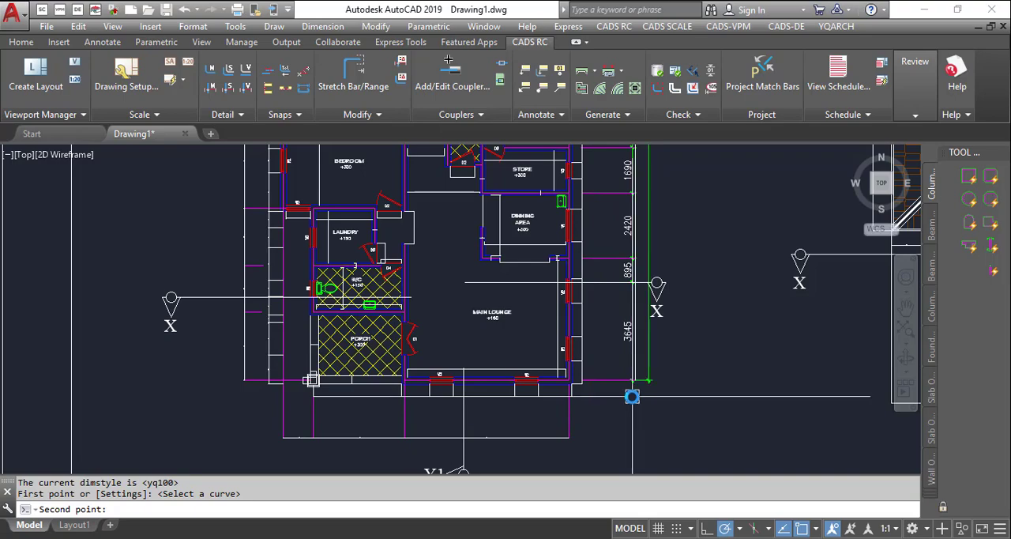
pyautogui.click(662, 401)
# - Dimension the horizontal grid lines along the floor plan's left side by intersections, from above the W/C down past the porch
pyautogui.scroll(-3, 712, 356)
pyautogui.scroll(3, 454, 376)
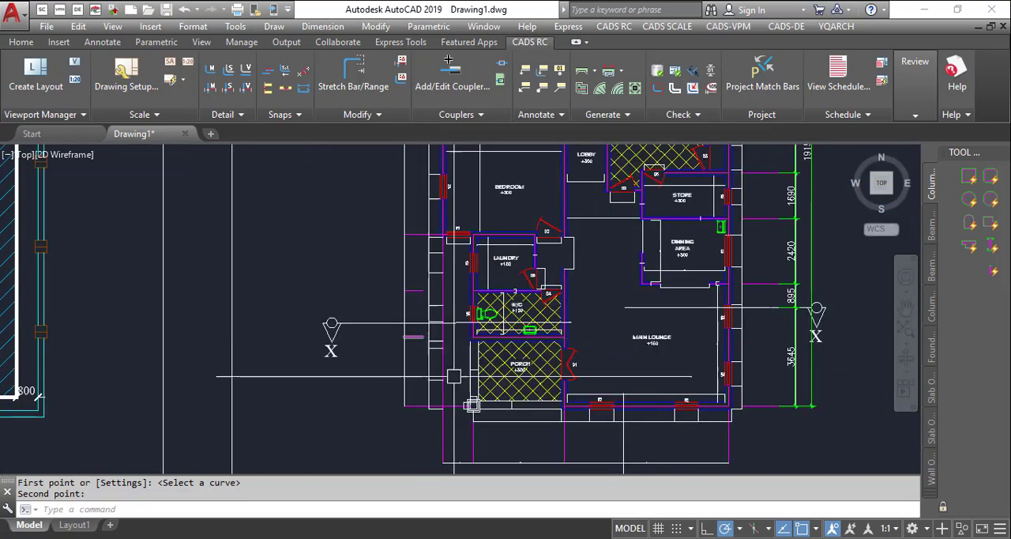
pyautogui.scroll(-3, 454, 376)
pyautogui.press('Return')
pyautogui.scroll(6, 467, 237)
pyautogui.click(450, 223)
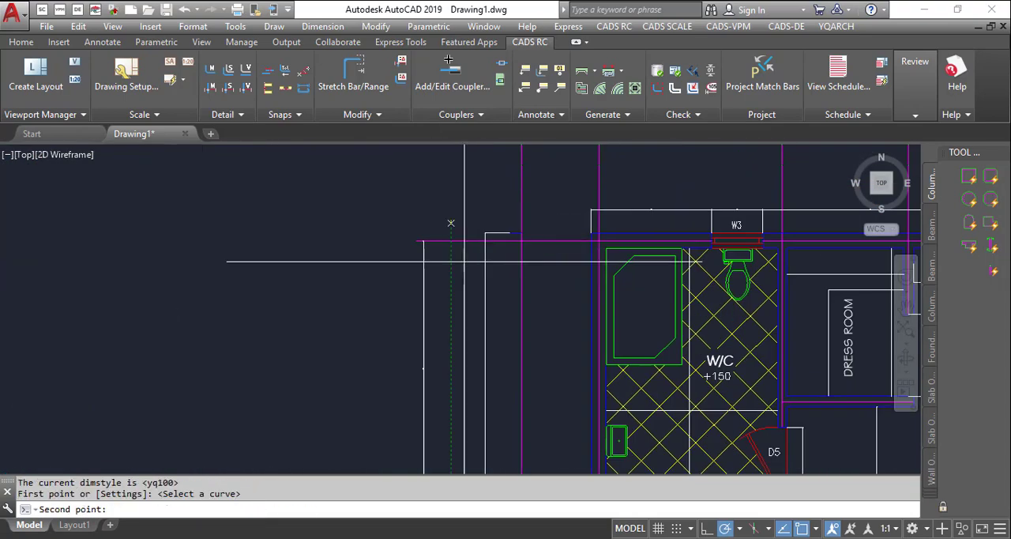
pyautogui.scroll(-5, 458, 237)
pyautogui.scroll(5, 498, 332)
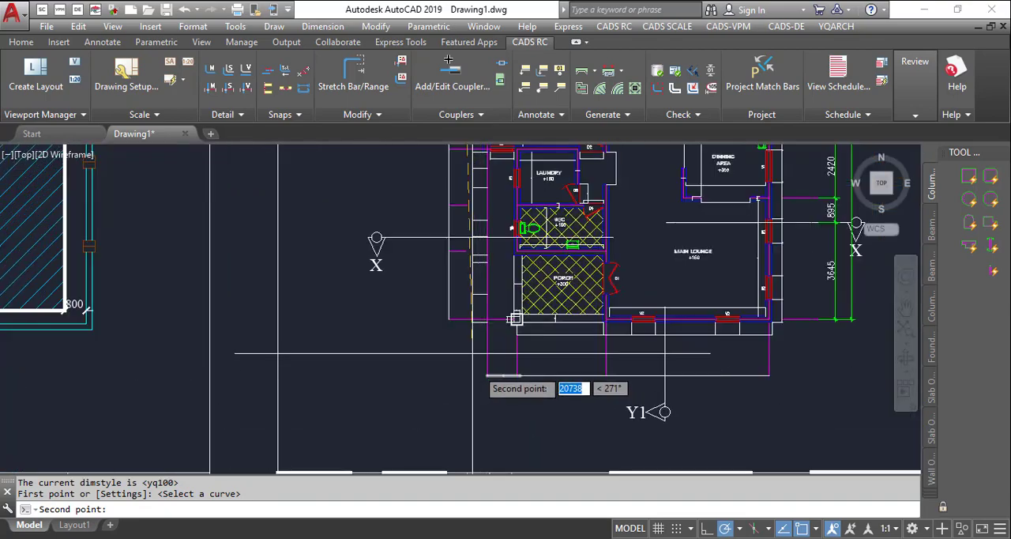
pyautogui.click(440, 353)
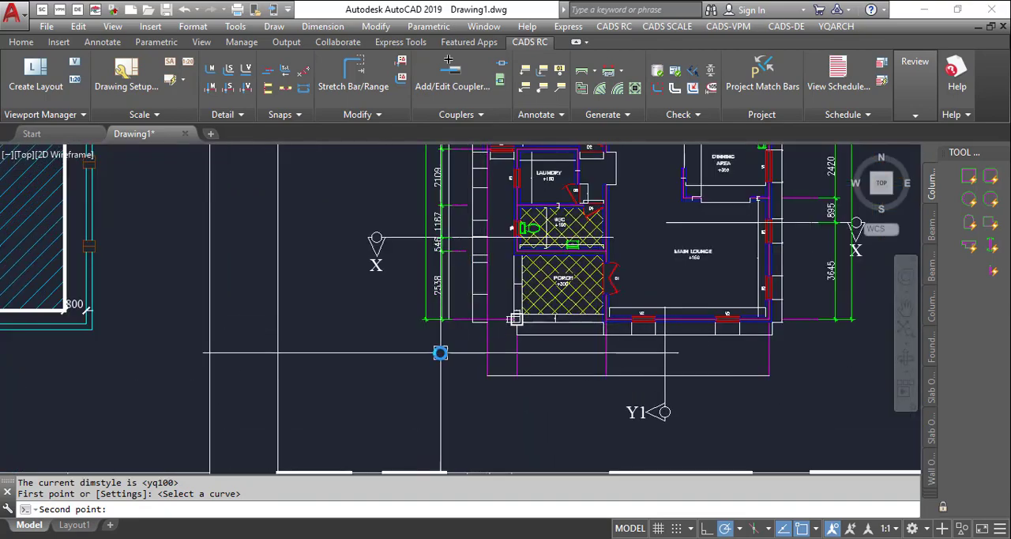
pyautogui.click(515, 319)
# - Dimension the vertical grid lines along the floor plan's lower edge by intersections, placing the chain below the porch and main lounge
pyautogui.scroll(-5, 515, 318)
pyautogui.scroll(5, 470, 364)
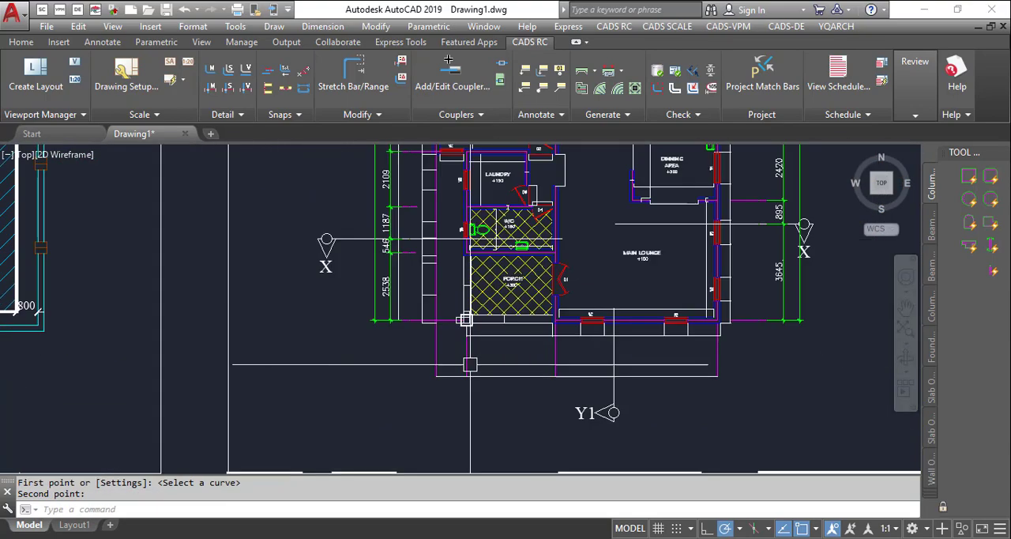
pyautogui.scroll(2, 471, 364)
pyautogui.press('space')
pyautogui.click(386, 345)
pyautogui.click(755, 400)
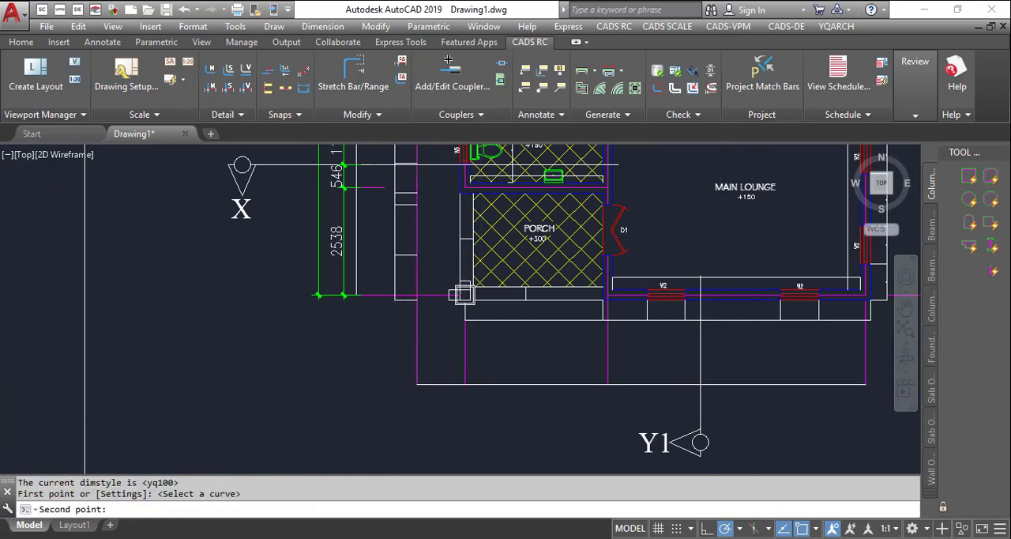
pyautogui.scroll(-2, 600, 346)
pyautogui.click(829, 373)
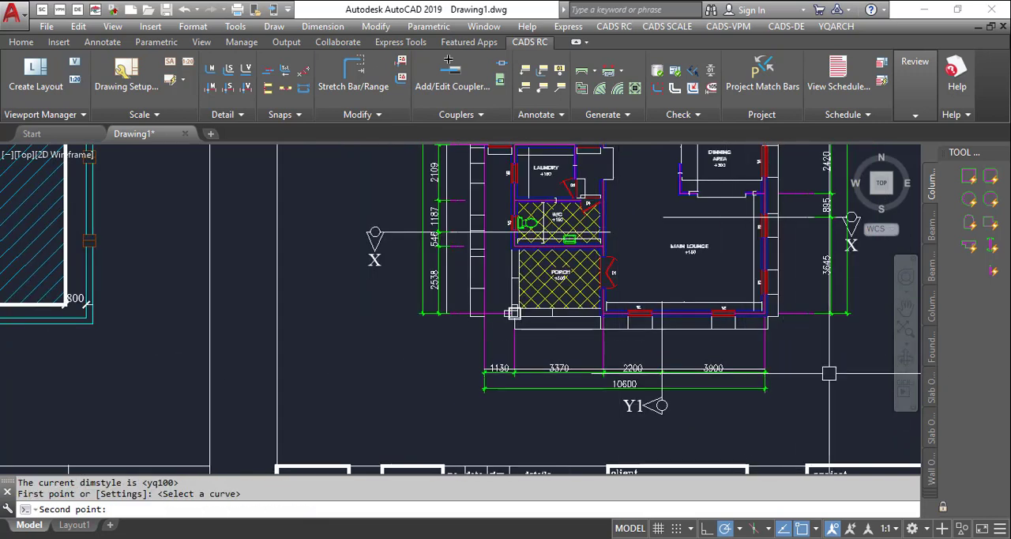
pyautogui.press('Escape')
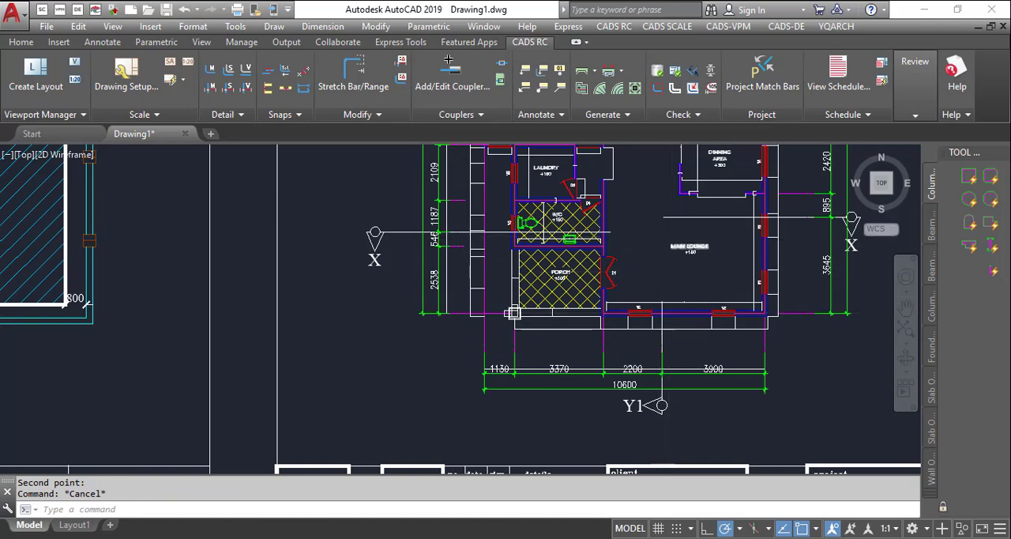
pyautogui.scroll(-2, 673, 235)
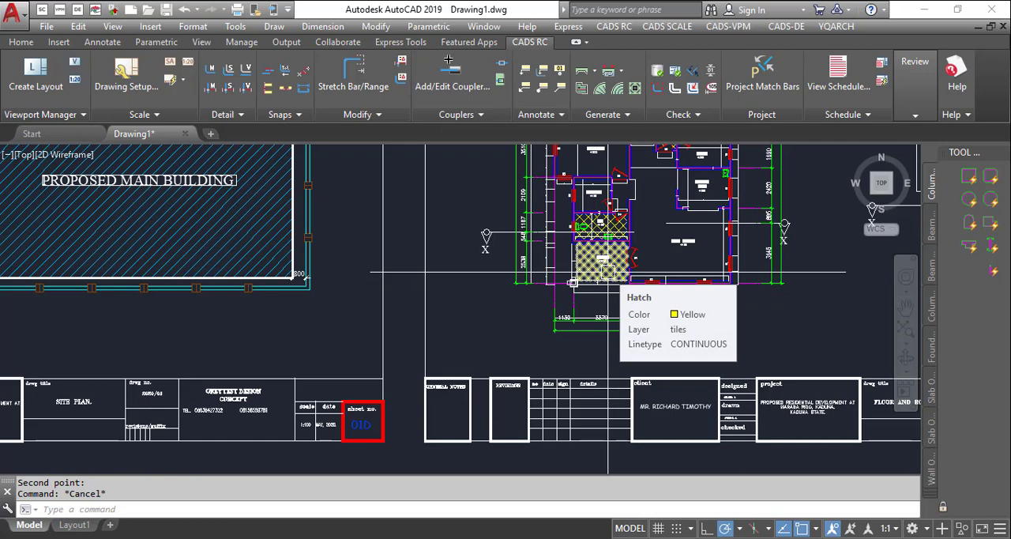
pyautogui.scroll(-8, 607, 273)
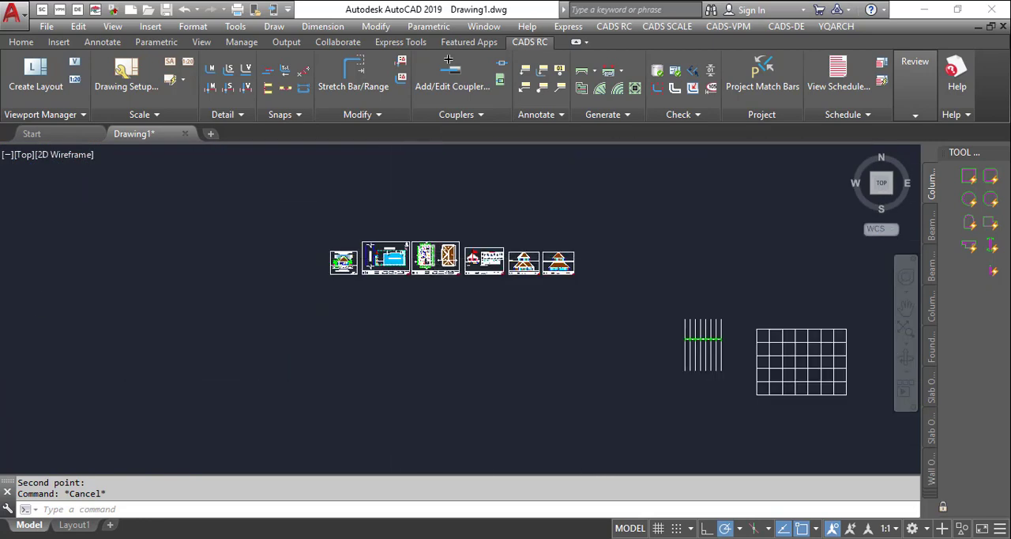
# - Number all cells of the plain rectangular grid with ABH in Objects mode, using circled value numbers sorted from top to bottom, starting at 1
pyautogui.scroll(8, 721, 326)
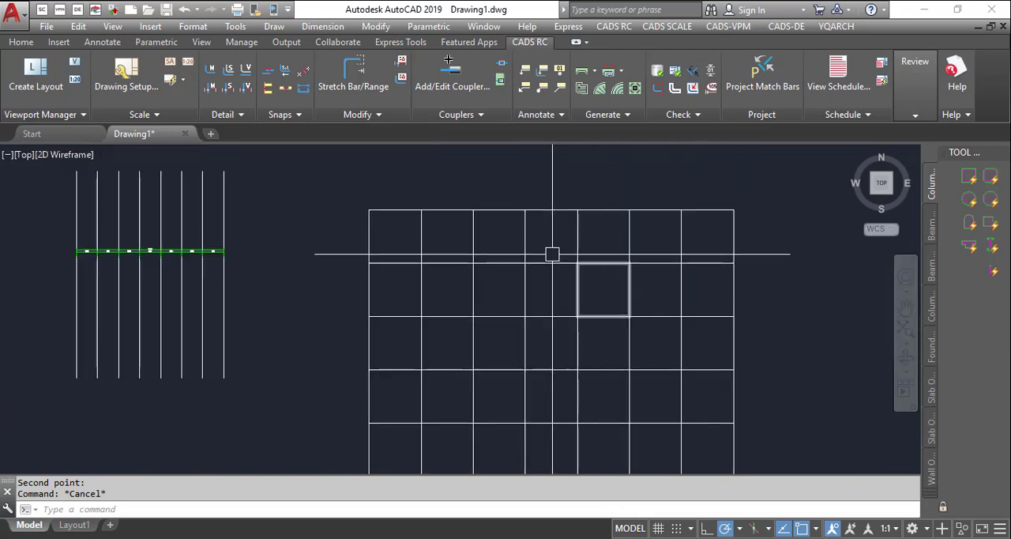
pyautogui.scroll(-2, 379, 229)
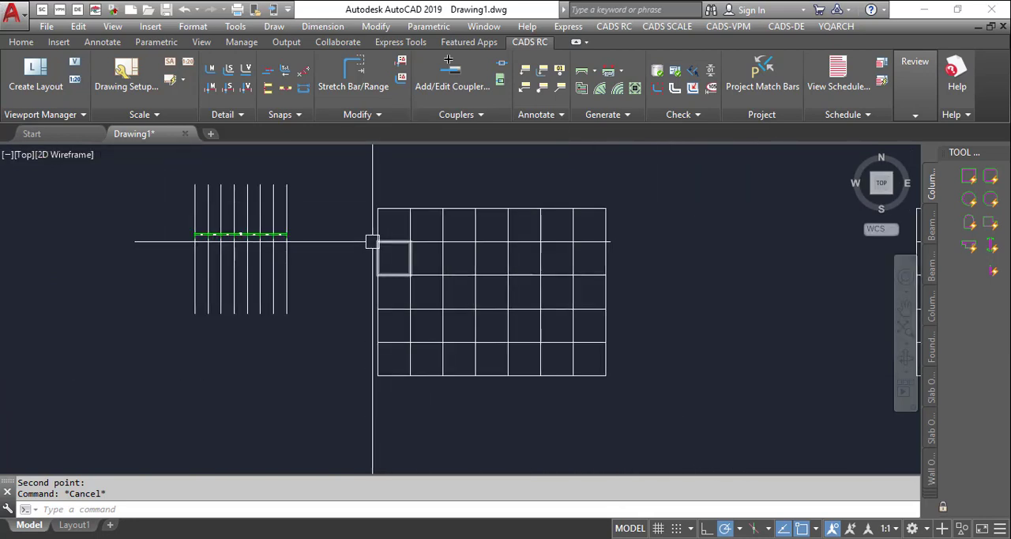
pyautogui.scroll(4, 376, 237)
pyautogui.scroll(2, 403, 273)
pyautogui.scroll(-6, 440, 195)
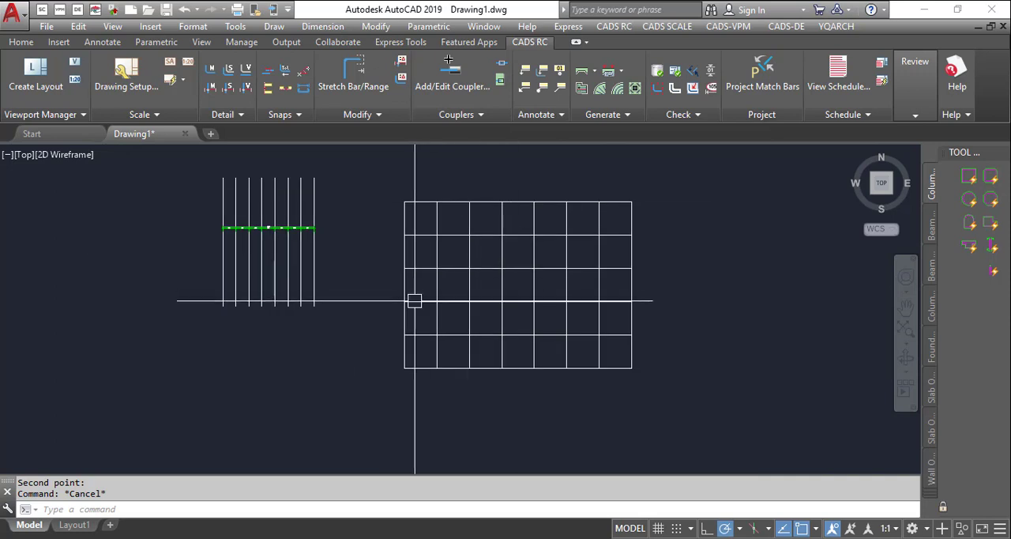
pyautogui.scroll(2, 450, 215)
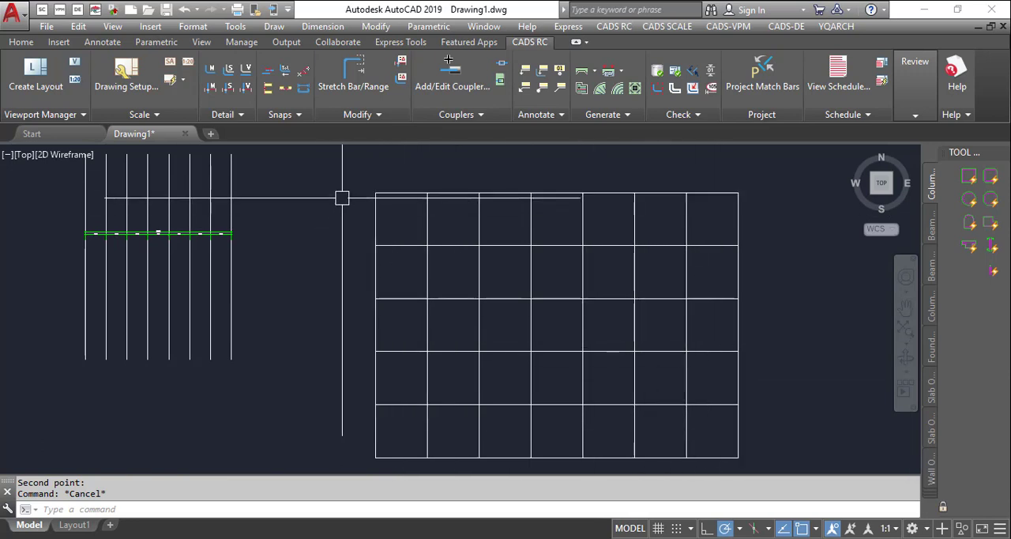
pyautogui.write('BH')
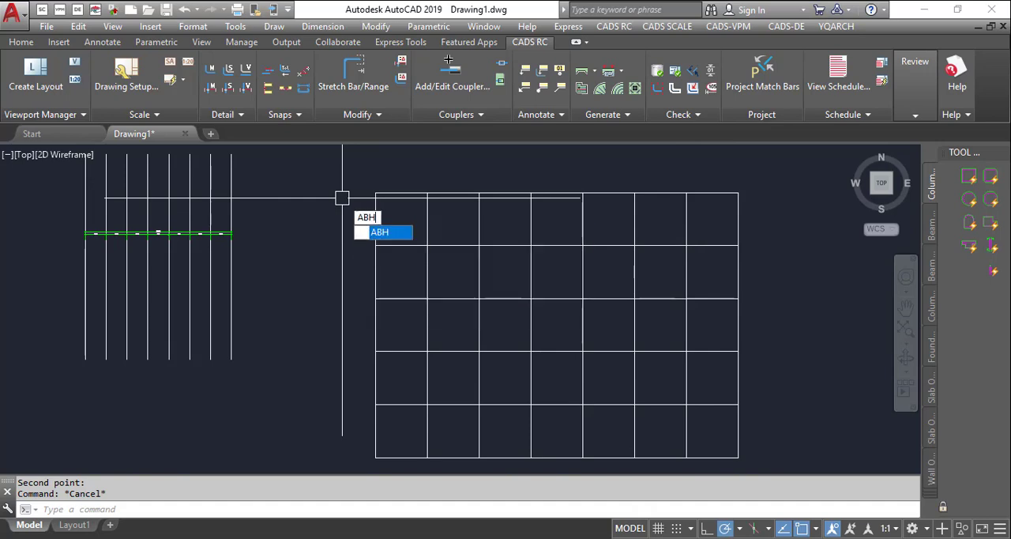
pyautogui.press('Return')
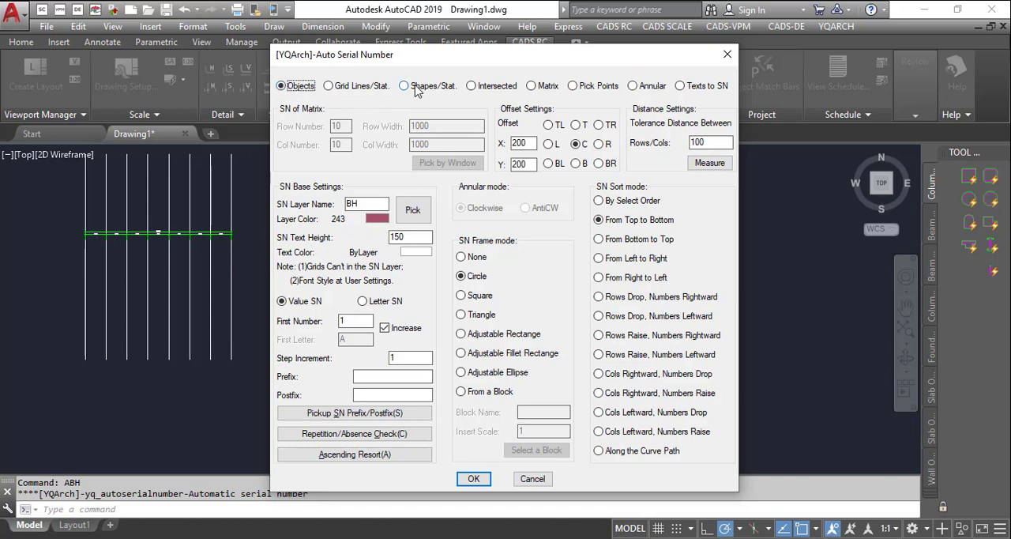
pyautogui.click(474, 477)
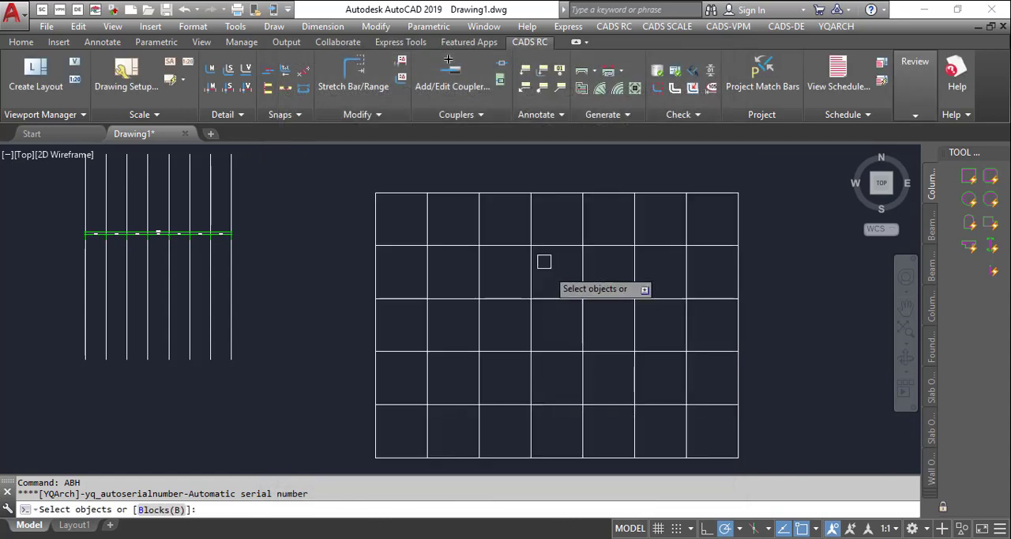
pyautogui.click(339, 184)
pyautogui.scroll(-2, 411, 191)
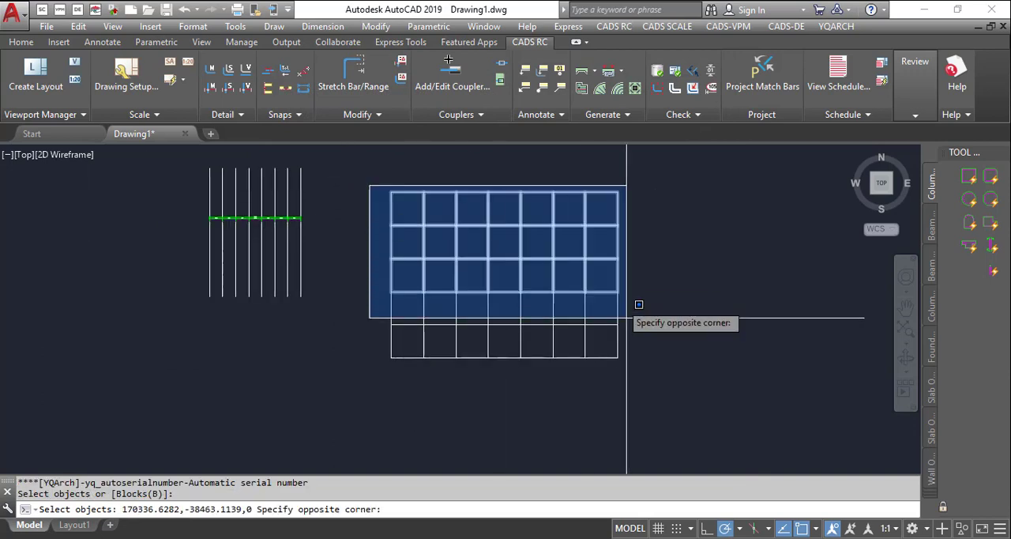
pyautogui.click(643, 372)
pyautogui.press('Return')
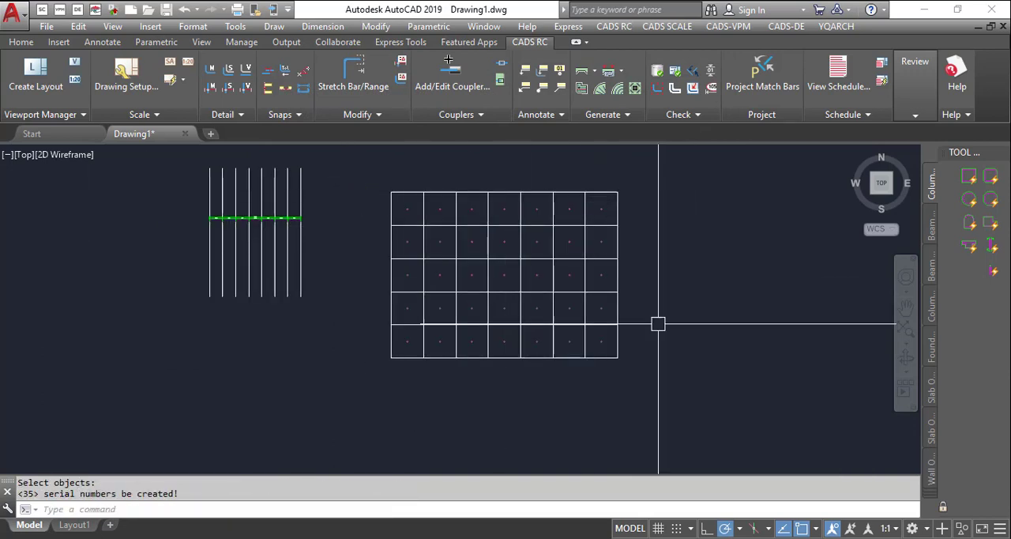
# - Examine the circled serial numbers across the grid's rows to check their order and size
pyautogui.scroll(3, 655, 340)
pyautogui.scroll(6, 653, 367)
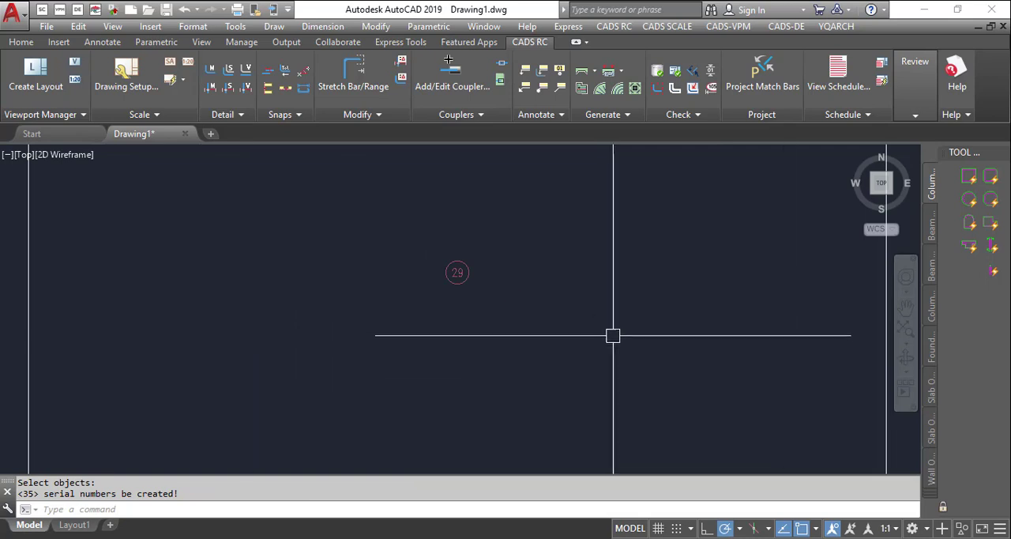
pyautogui.scroll(-8, 592, 364)
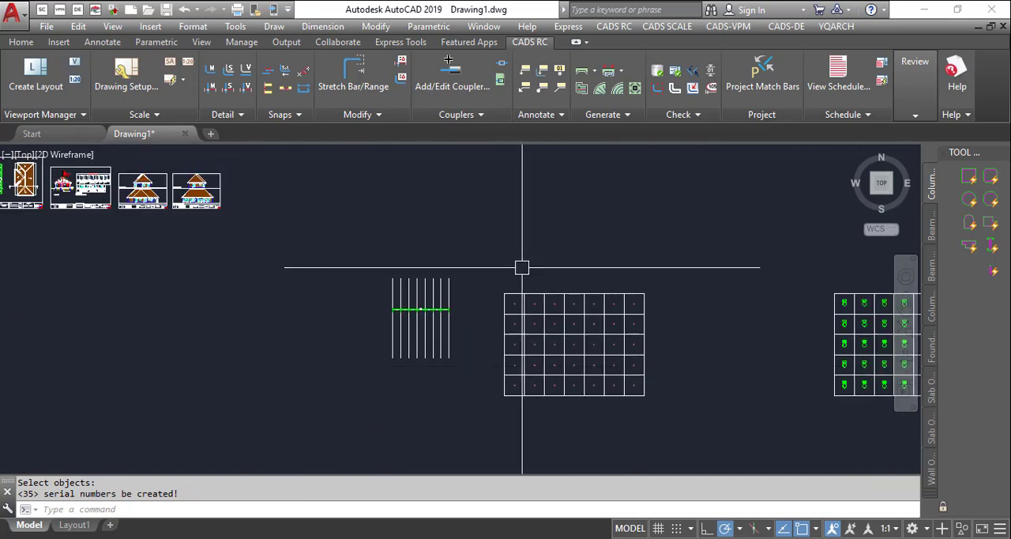
pyautogui.scroll(4, 524, 269)
pyautogui.scroll(5, 542, 251)
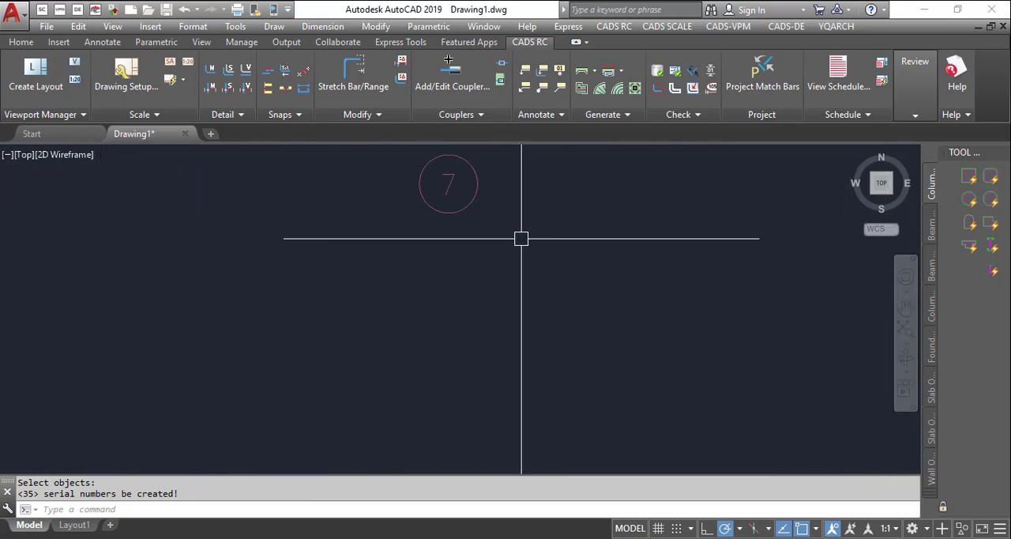
pyautogui.scroll(-5, 500, 213)
pyautogui.scroll(7, 501, 232)
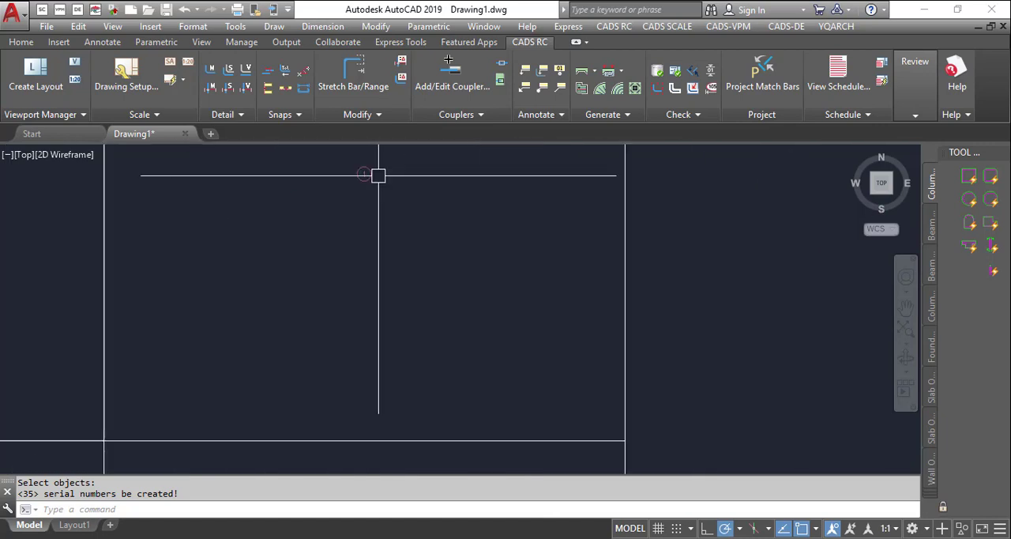
pyautogui.scroll(-2, 517, 251)
pyautogui.scroll(2, 455, 226)
pyautogui.scroll(-5, 626, 252)
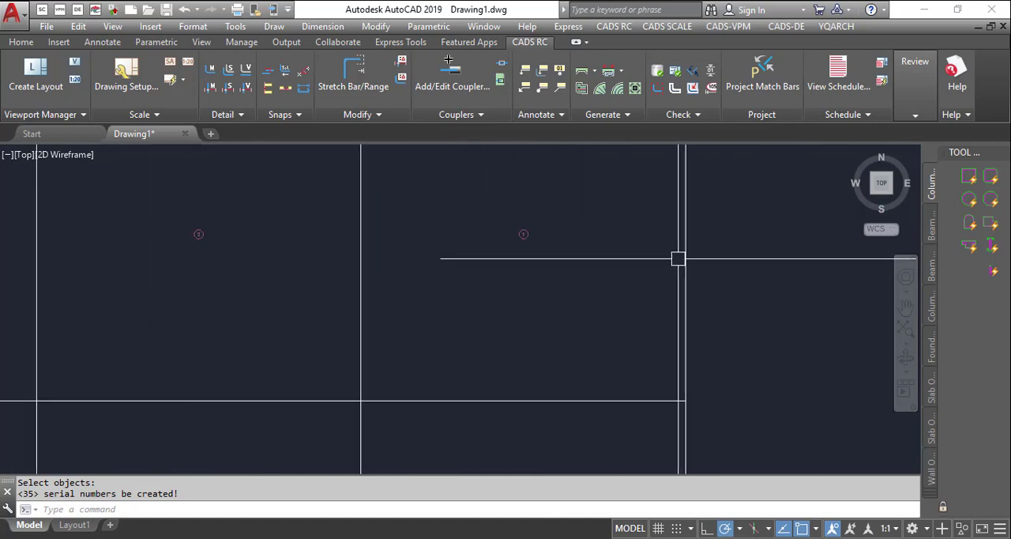
pyautogui.scroll(10, 639, 253)
pyautogui.scroll(-9, 704, 273)
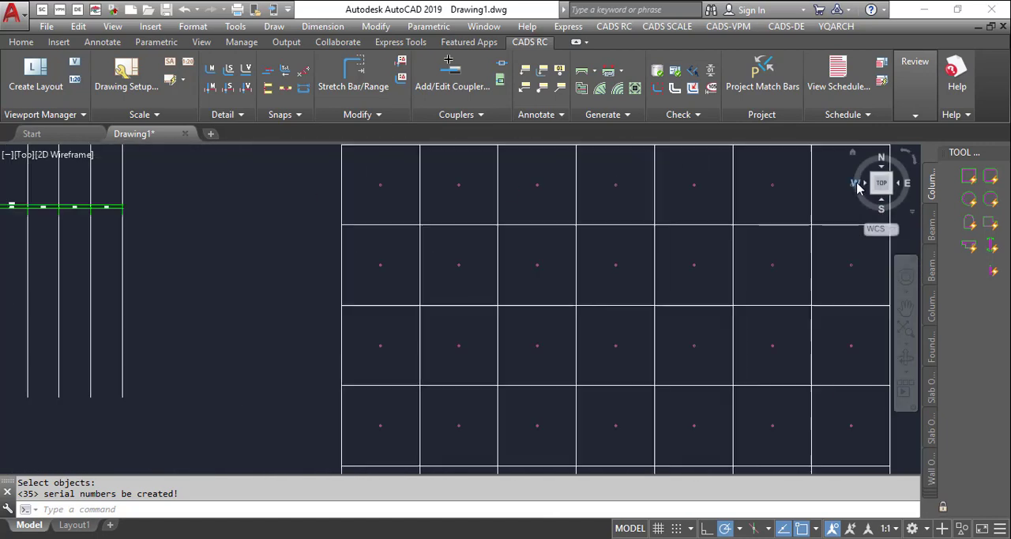
pyautogui.scroll(4, 499, 235)
pyautogui.scroll(-6, 395, 165)
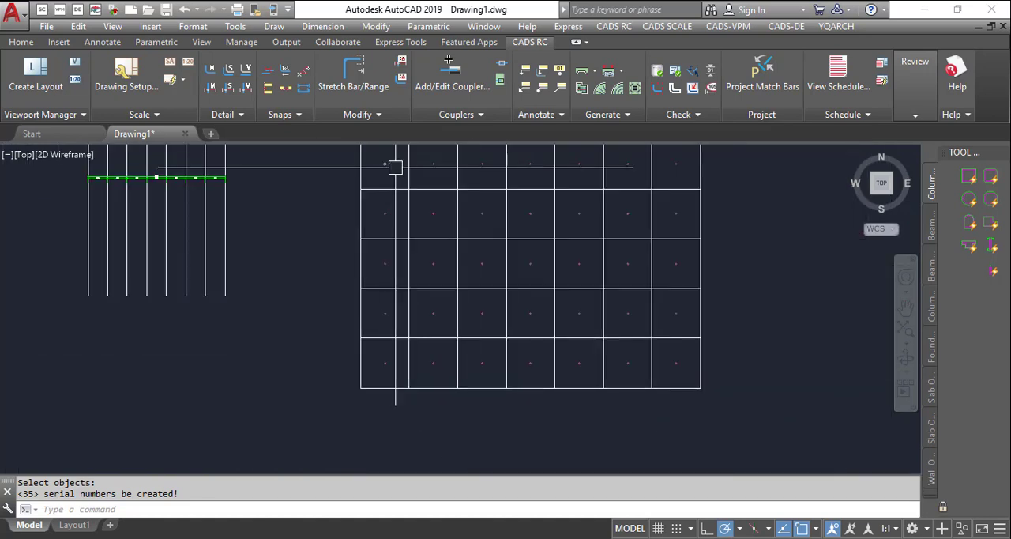
pyautogui.scroll(1, 371, 274)
pyautogui.scroll(7, 370, 274)
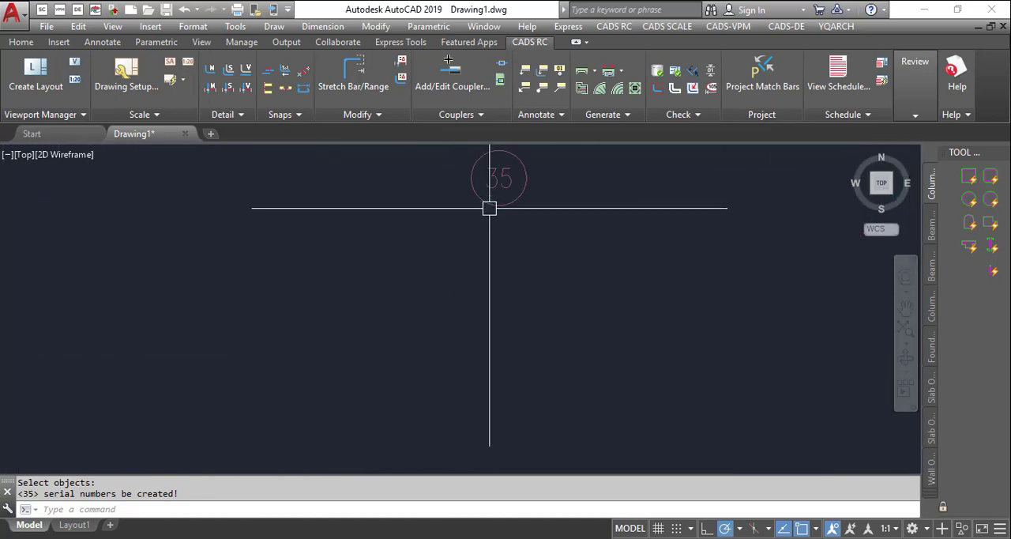
pyautogui.scroll(2, 490, 210)
pyautogui.scroll(-8, 400, 261)
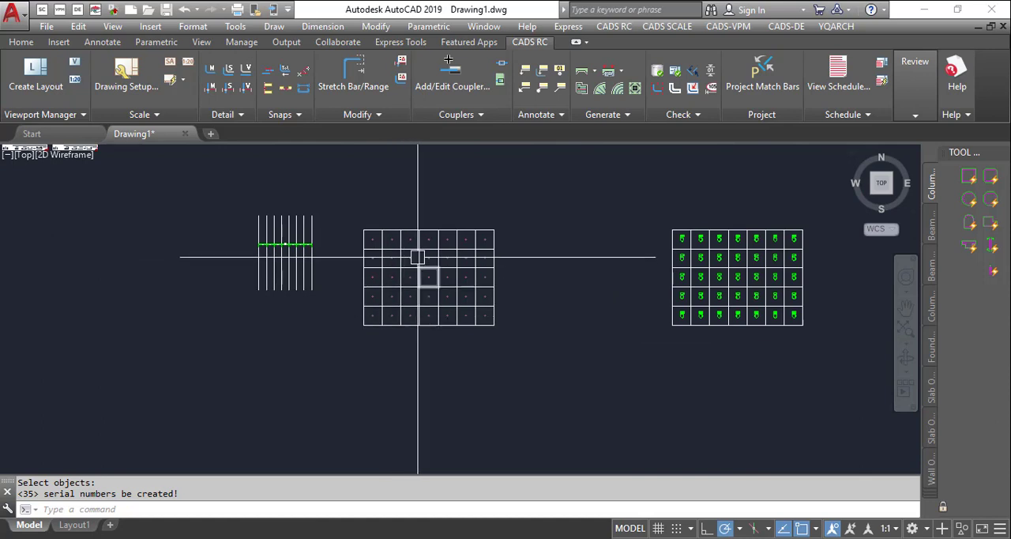
pyautogui.scroll(1, 419, 271)
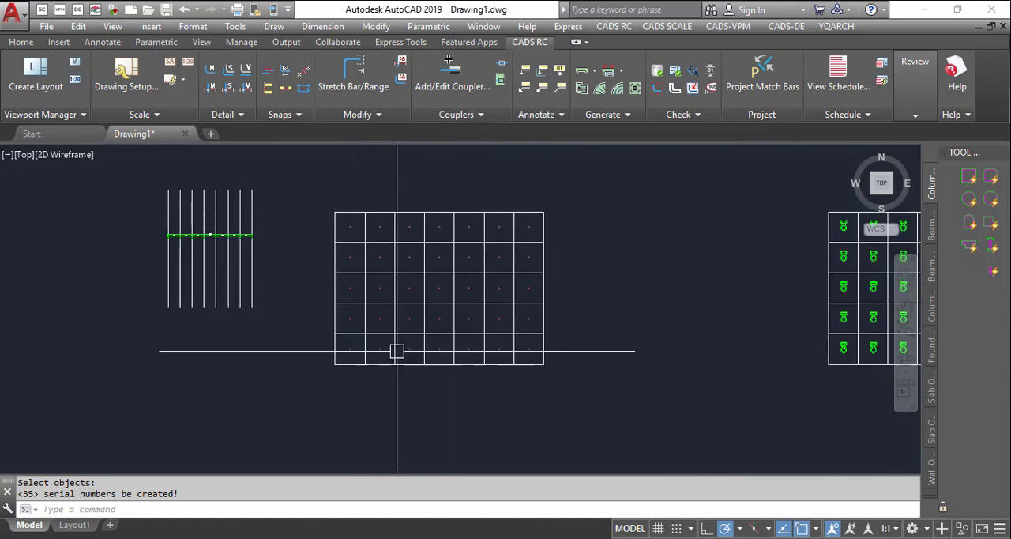
pyautogui.scroll(4, 356, 316)
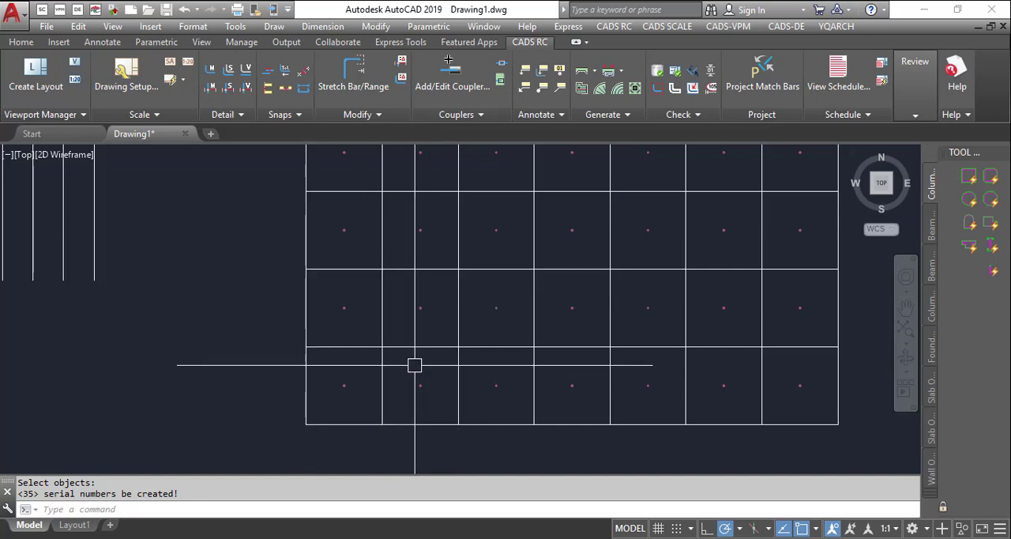
pyautogui.scroll(-3, 519, 298)
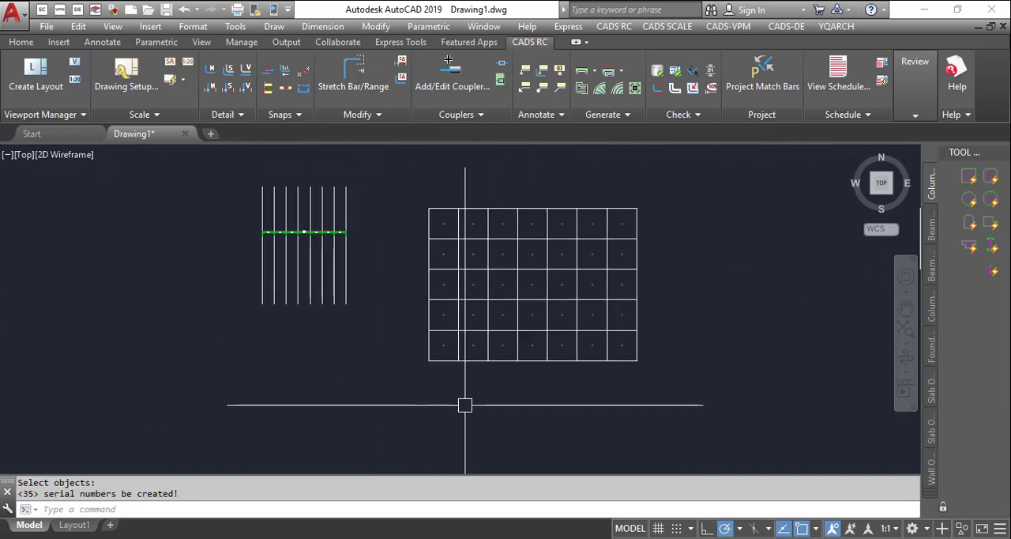
pyautogui.scroll(3, 515, 361)
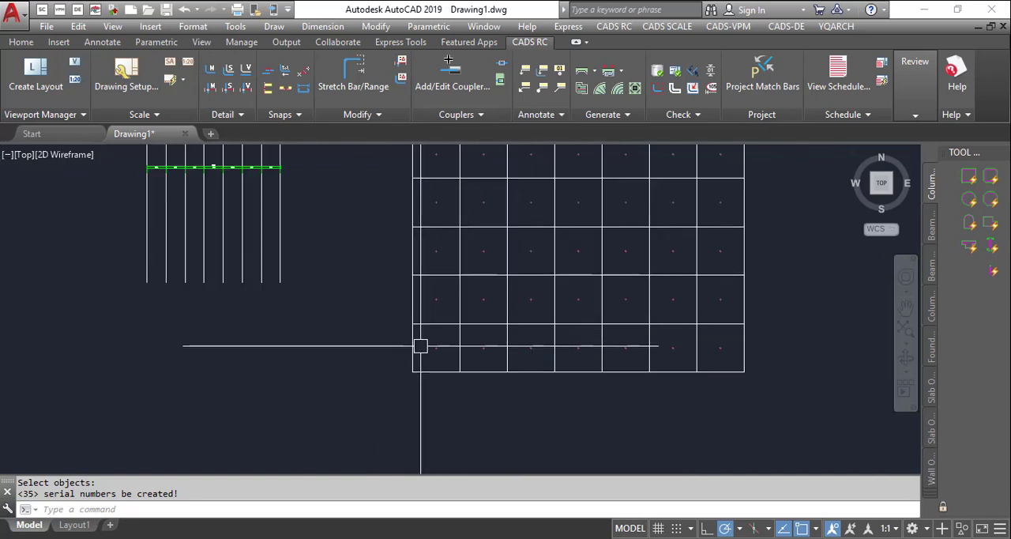
pyautogui.scroll(-2, 419, 346)
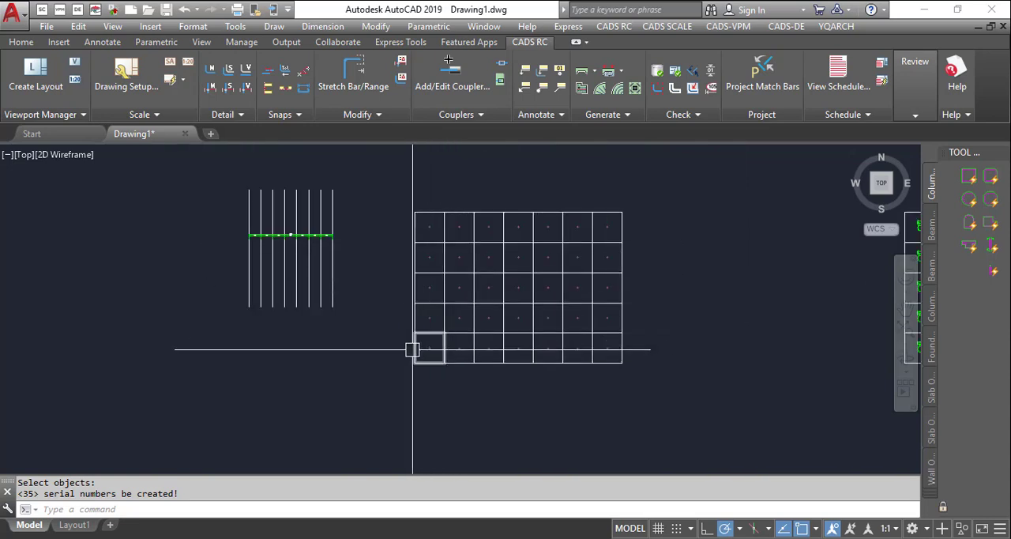
# - Undo the serial numbering of the whole grid
pyautogui.hotkey('ctrl', 'z')
pyautogui.hotkey('ctrl', 'z')
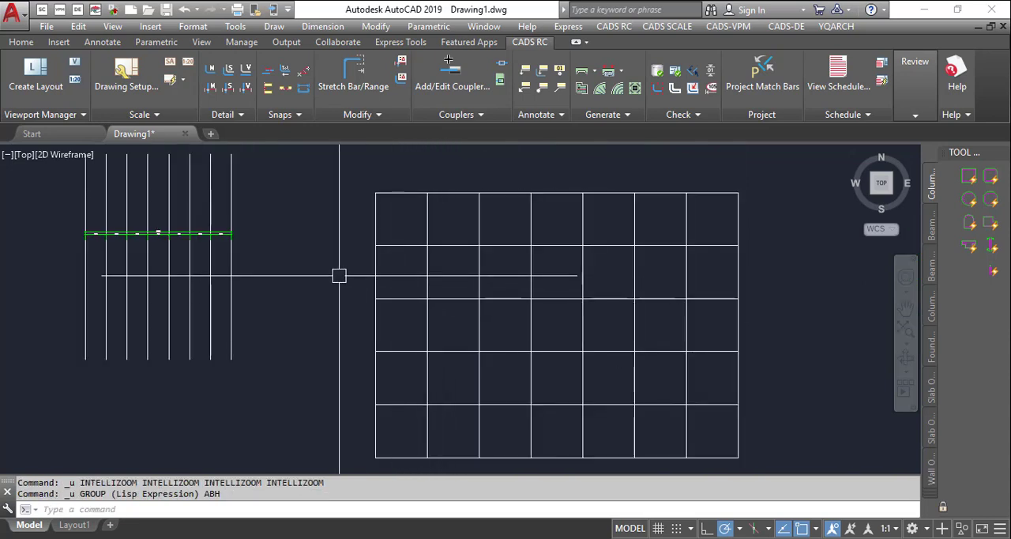
# - Number the grid's top row of cells with ABH in Shapes/Stat. mode, using circled numbers starting at 36, with Shape Rotate Comparison on
pyautogui.write('ah')
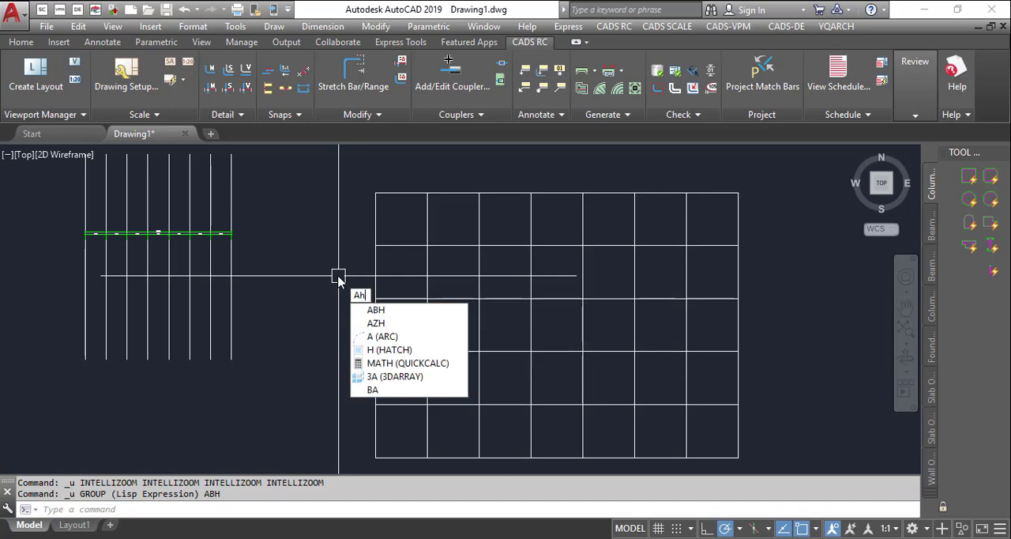
pyautogui.press('BackSpace')
pyautogui.write('bh')
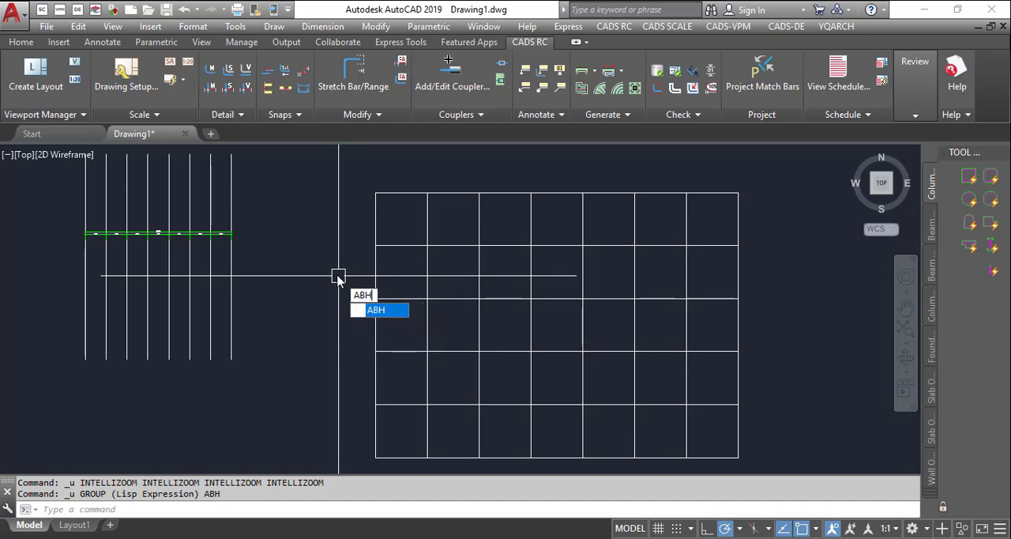
pyautogui.press('Return')
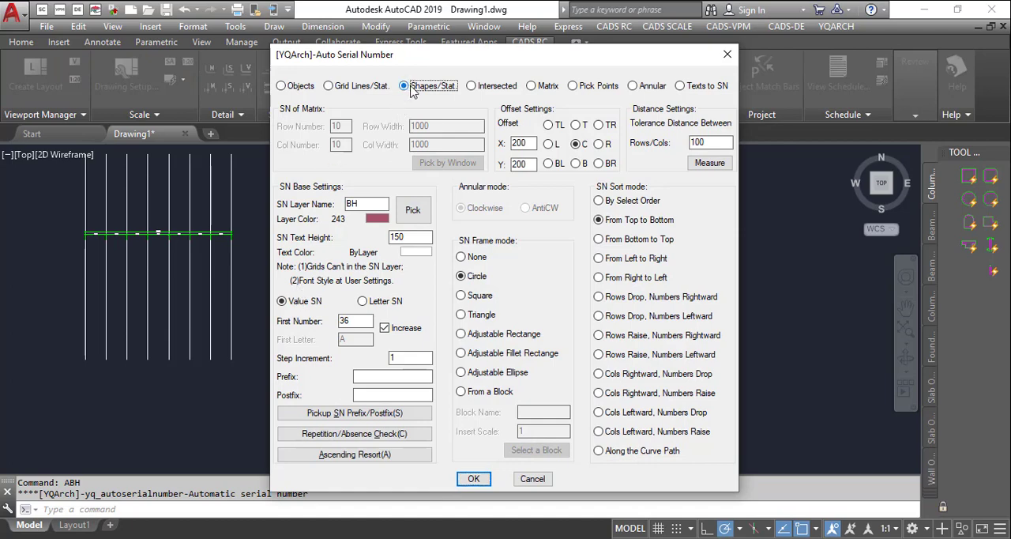
pyautogui.click(474, 480)
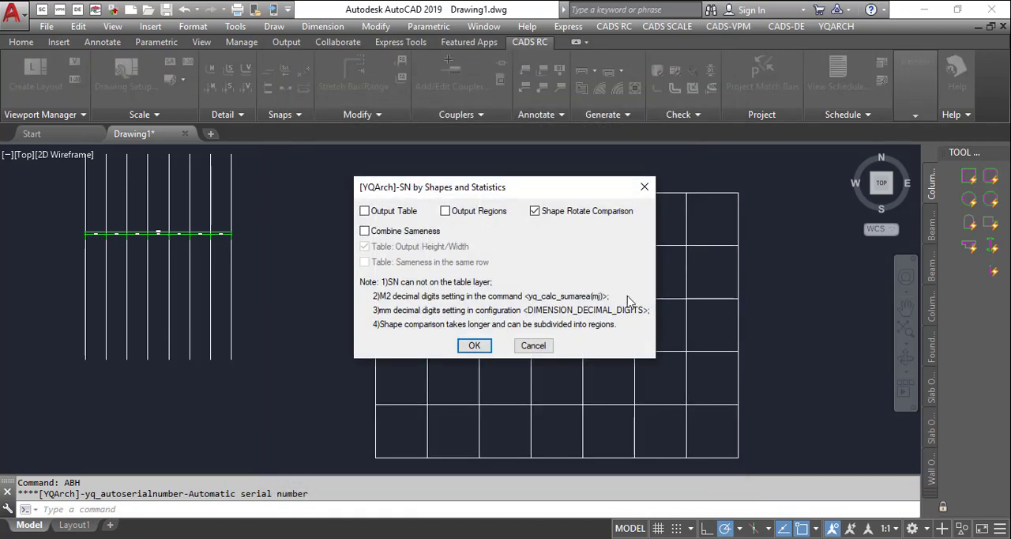
pyautogui.click(757, 212)
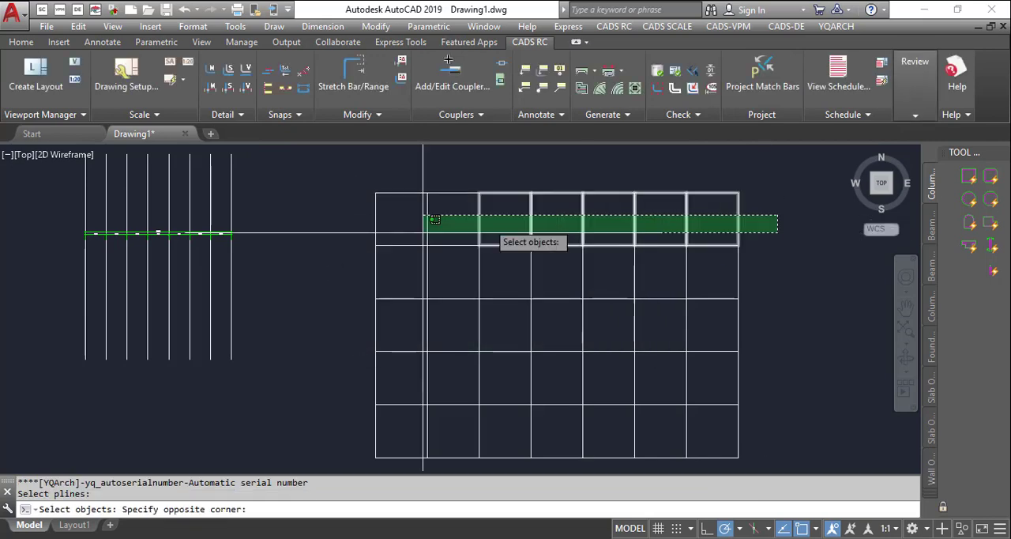
pyautogui.click(321, 227)
pyautogui.press('Return')
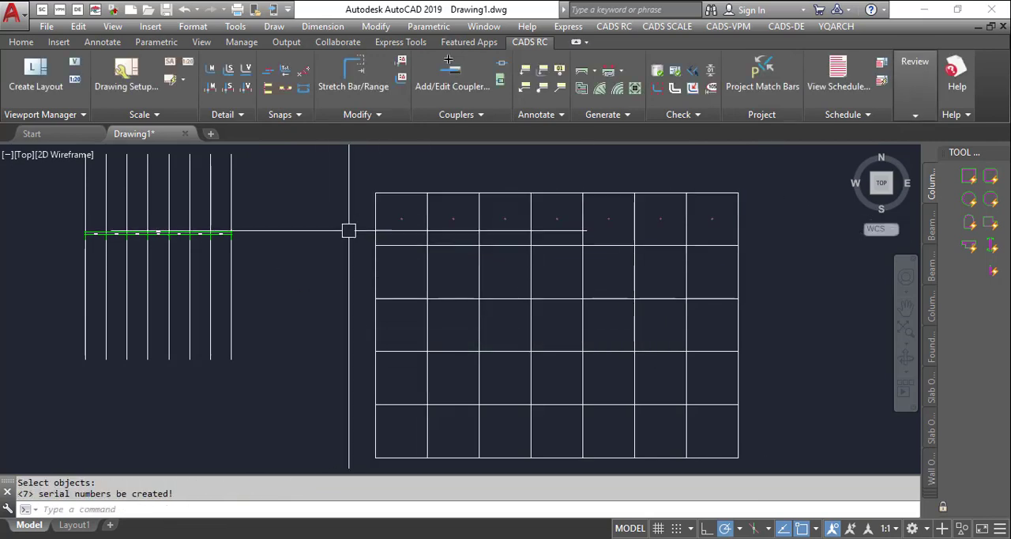
# - Examine the circled serial numbers in the grid's top row of cells
pyautogui.scroll(4, 420, 203)
pyautogui.scroll(2, 356, 221)
pyautogui.scroll(-5, 332, 242)
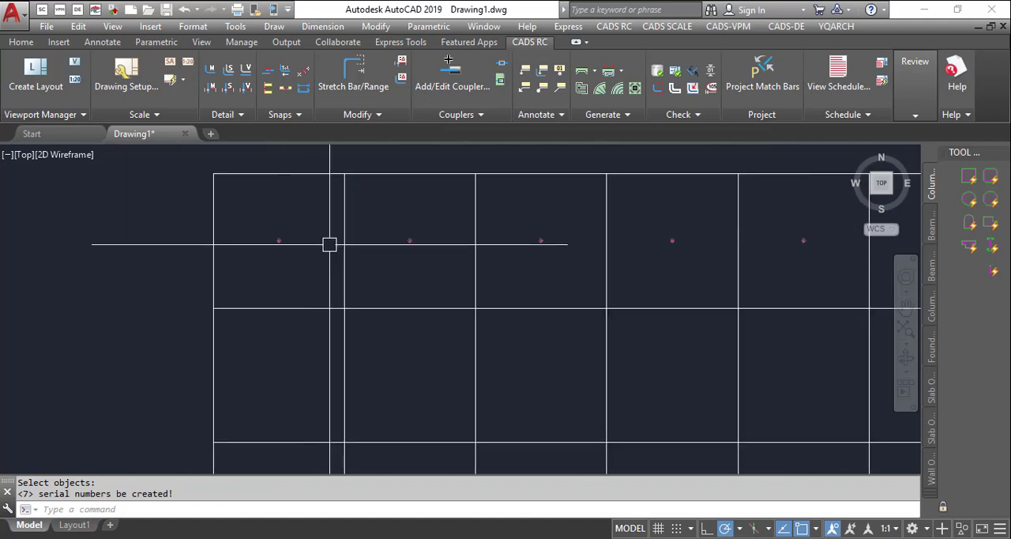
pyautogui.scroll(5, 571, 276)
pyautogui.scroll(5, 687, 261)
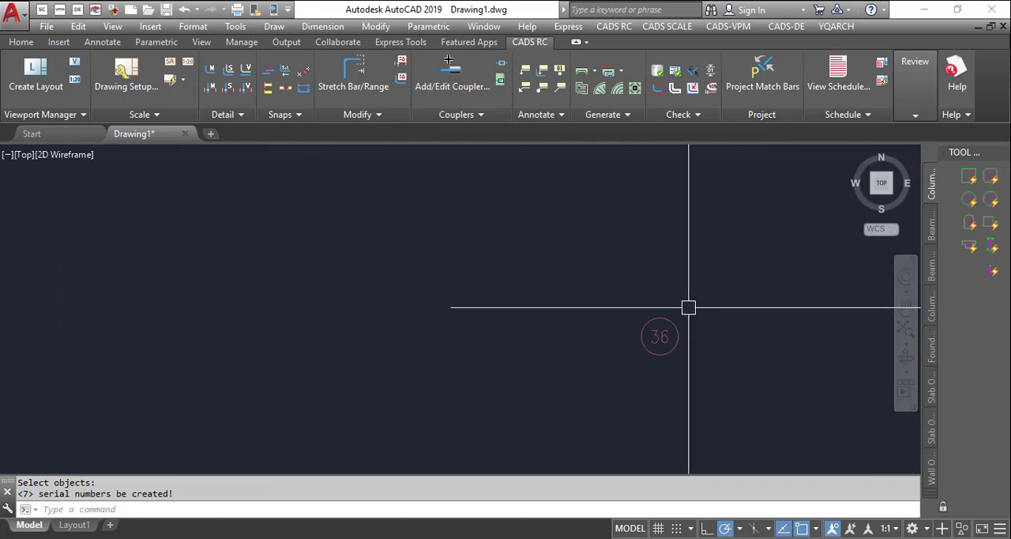
pyautogui.scroll(-4, 688, 305)
pyautogui.scroll(4, 412, 322)
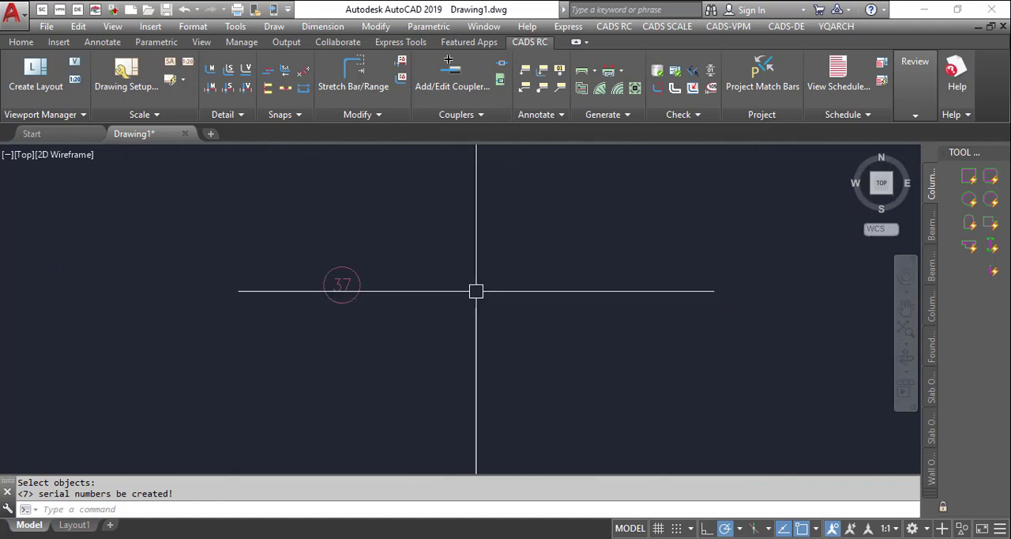
pyautogui.scroll(-4, 553, 269)
pyautogui.scroll(-4, 591, 266)
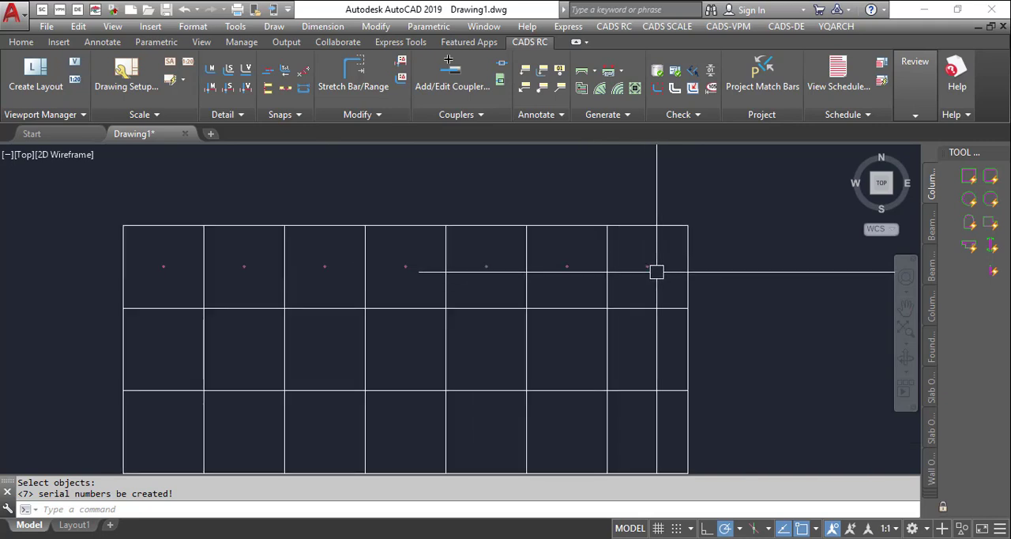
# - Erase all circled serial numbers from the grid's top row of cells
pyautogui.click(94, 230)
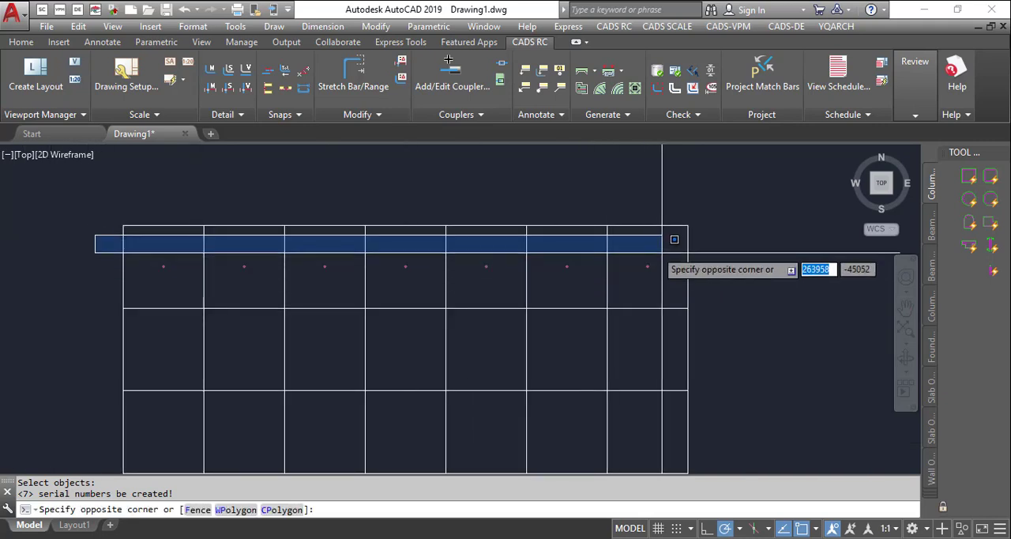
pyautogui.click(720, 276)
pyautogui.rightClick(720, 276)
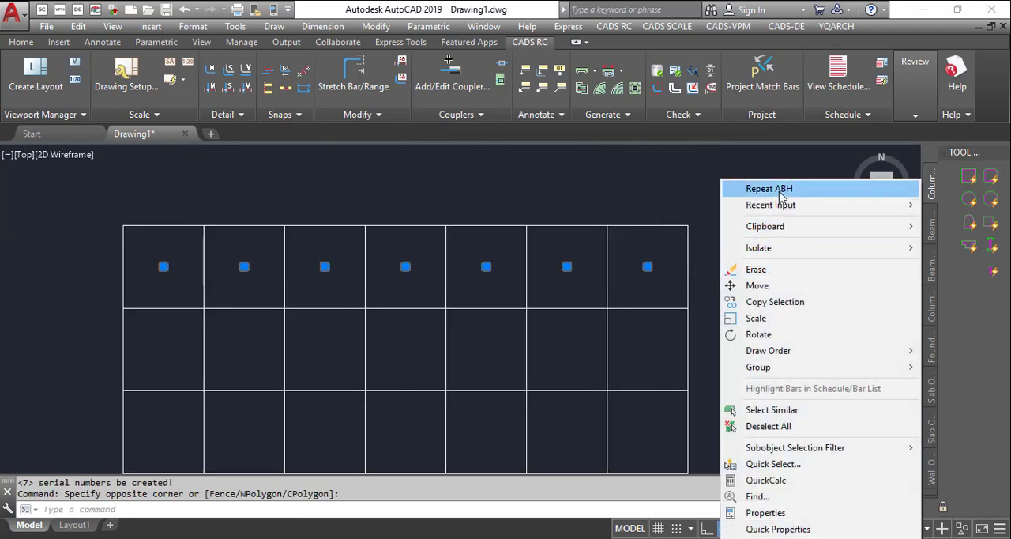
pyautogui.click(757, 270)
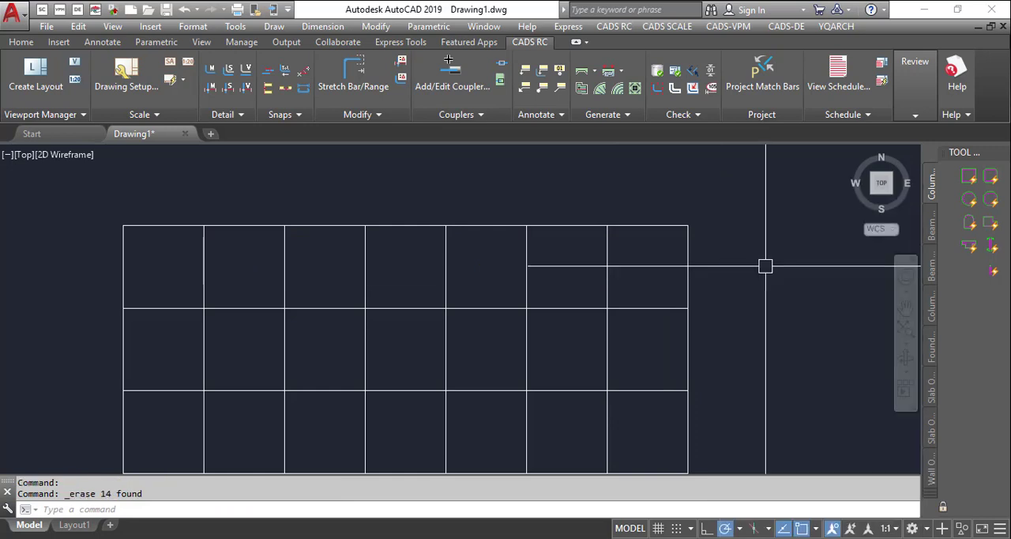
# - Number the grid's top row of cells with ABH in Shapes/Stat. mode, using circled numbers starting at 1
pyautogui.write('ahb')
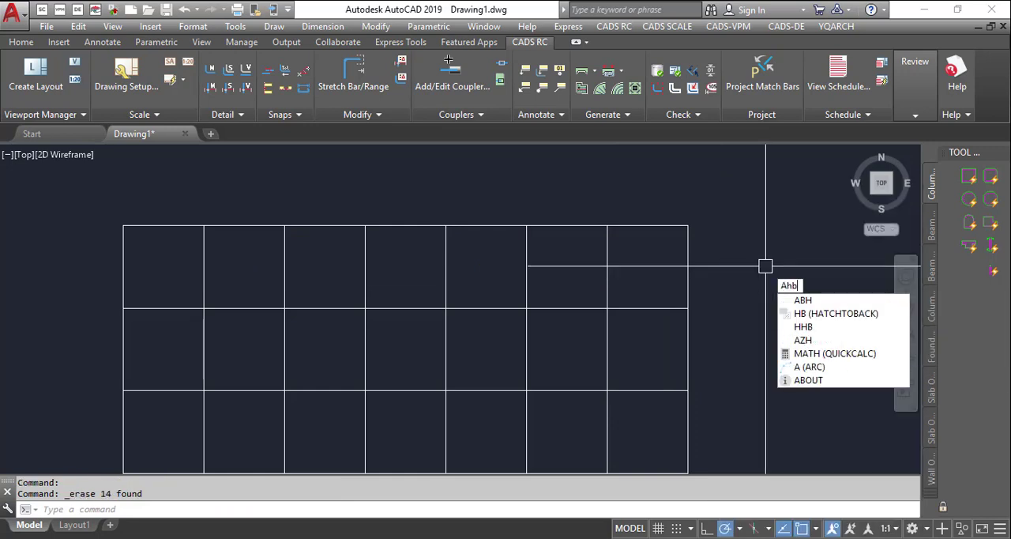
pyautogui.press('Return')
pyautogui.press('Escape')
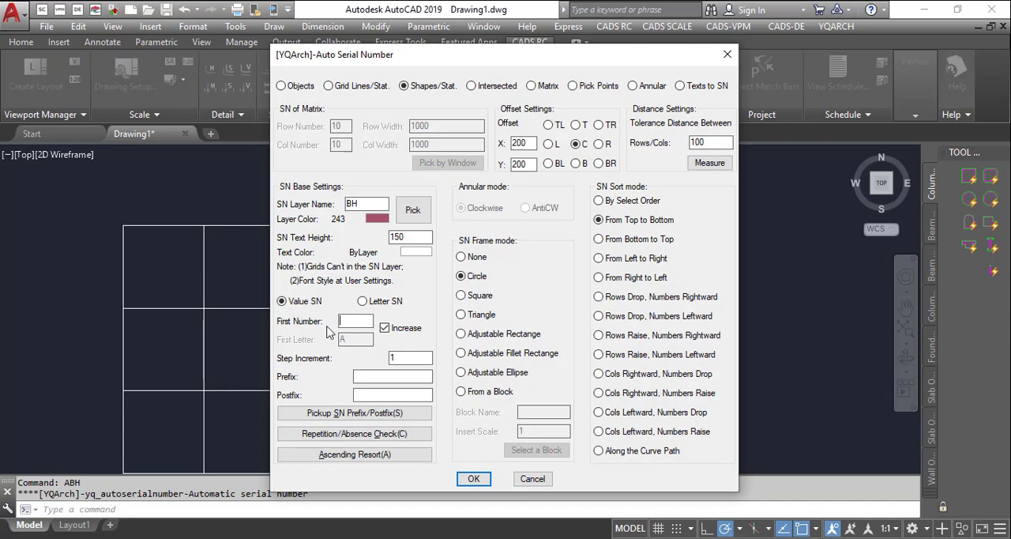
pyautogui.click(473, 478)
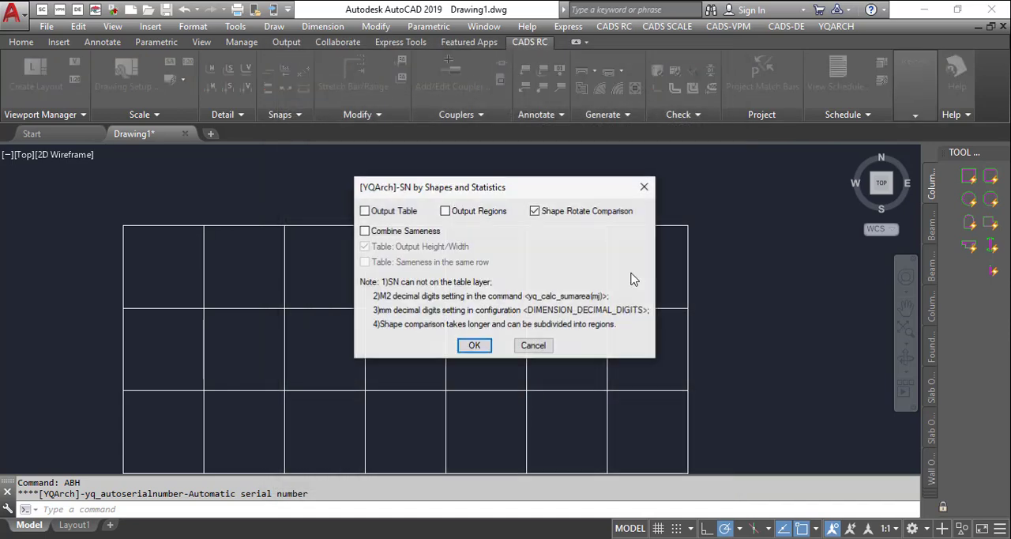
pyautogui.press('Return')
pyautogui.click(723, 273)
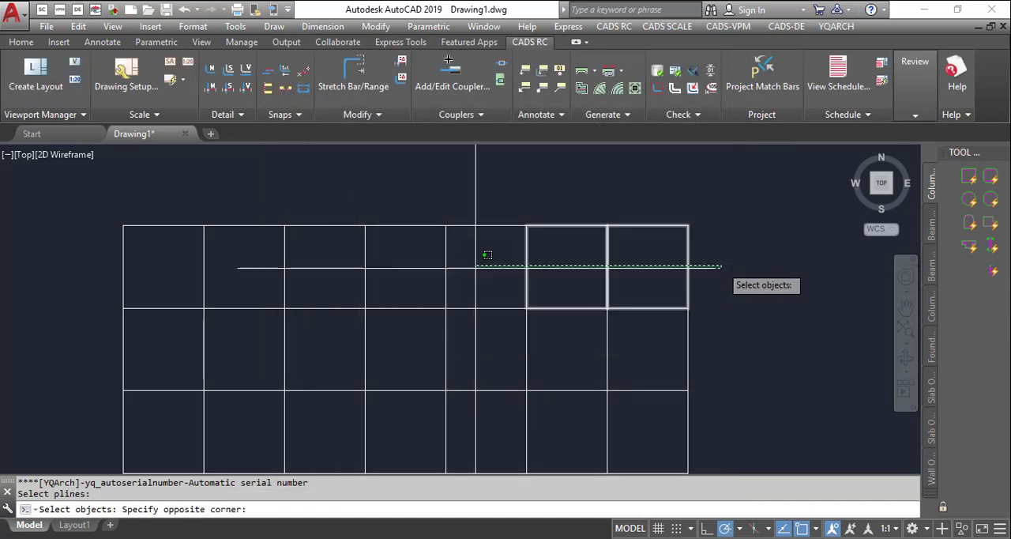
pyautogui.click(89, 277)
pyautogui.press('Return')
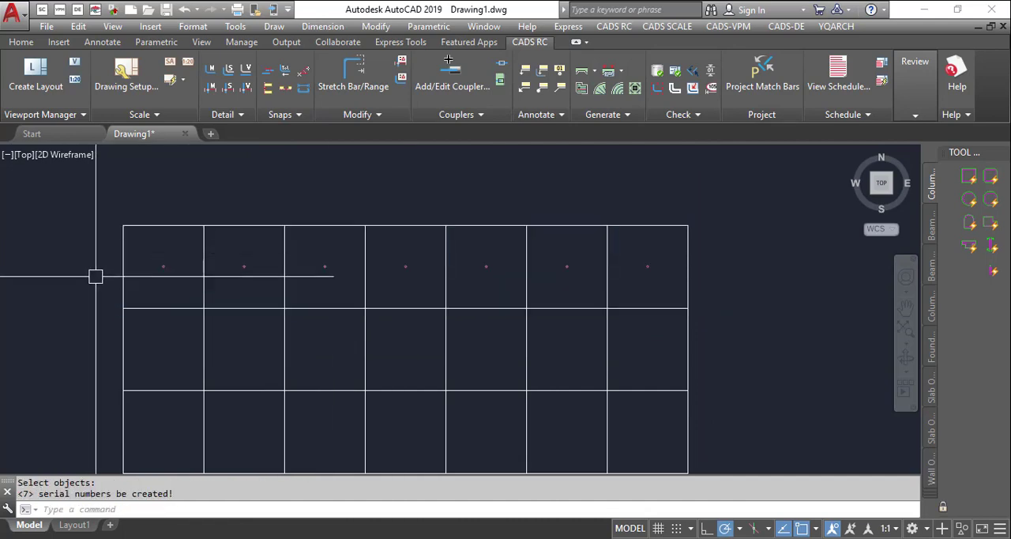
# - Number the grid's second row of cells with ABH in Shapes/Stat. mode, continuing with circled numbers from 8
pyautogui.scroll(6, 240, 277)
pyautogui.scroll(-6, 237, 270)
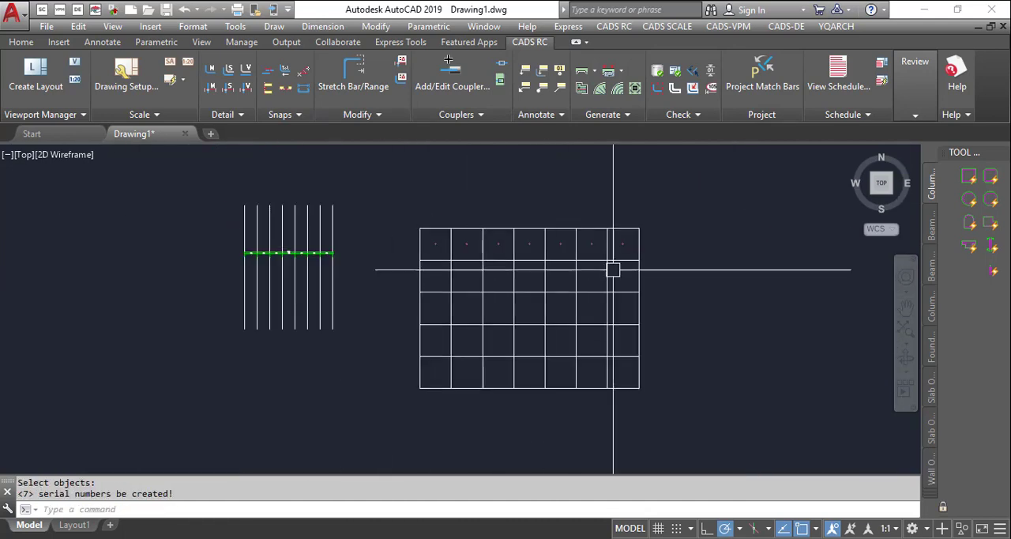
pyautogui.write('ABH')
pyautogui.press('Return')
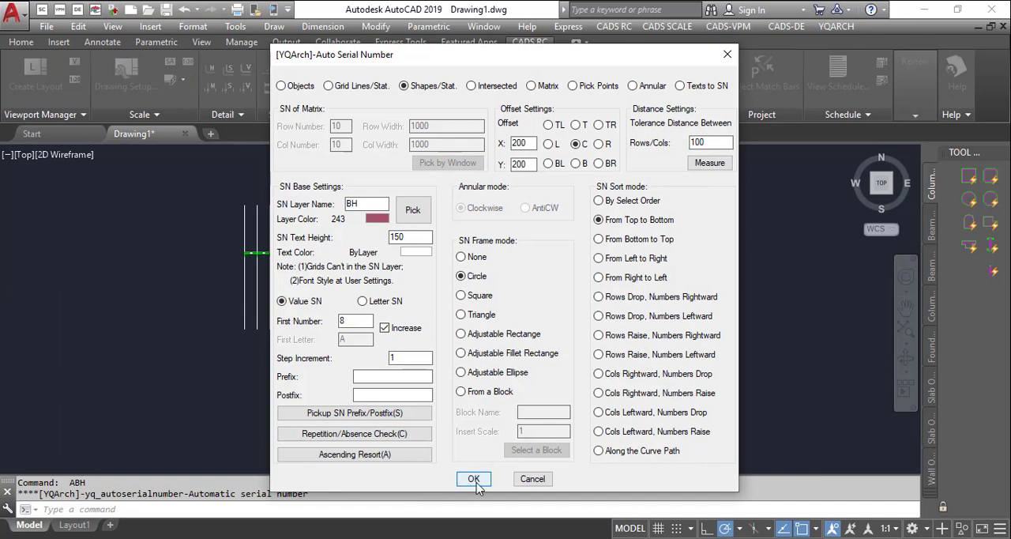
pyautogui.click(474, 479)
pyautogui.click(475, 346)
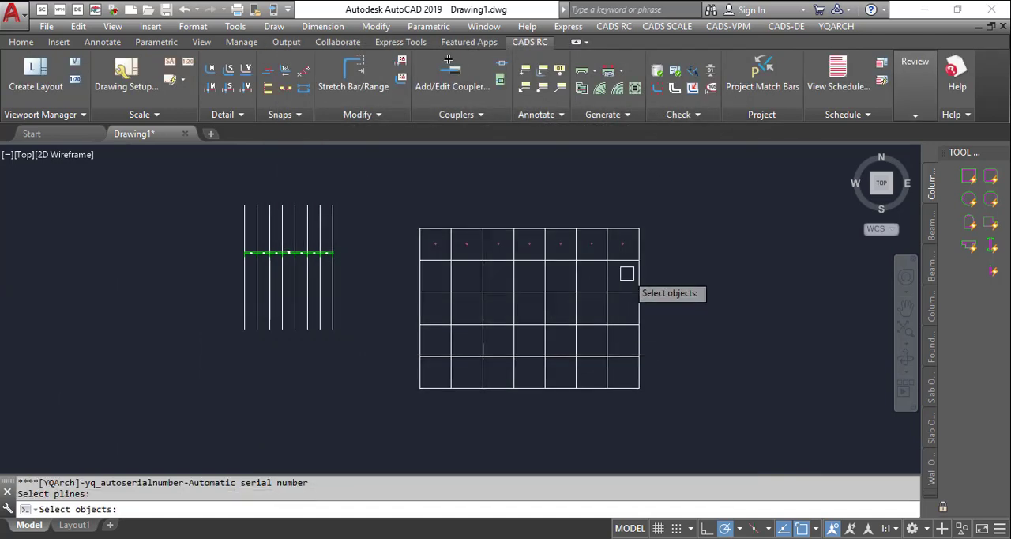
pyautogui.click(659, 273)
pyautogui.click(378, 275)
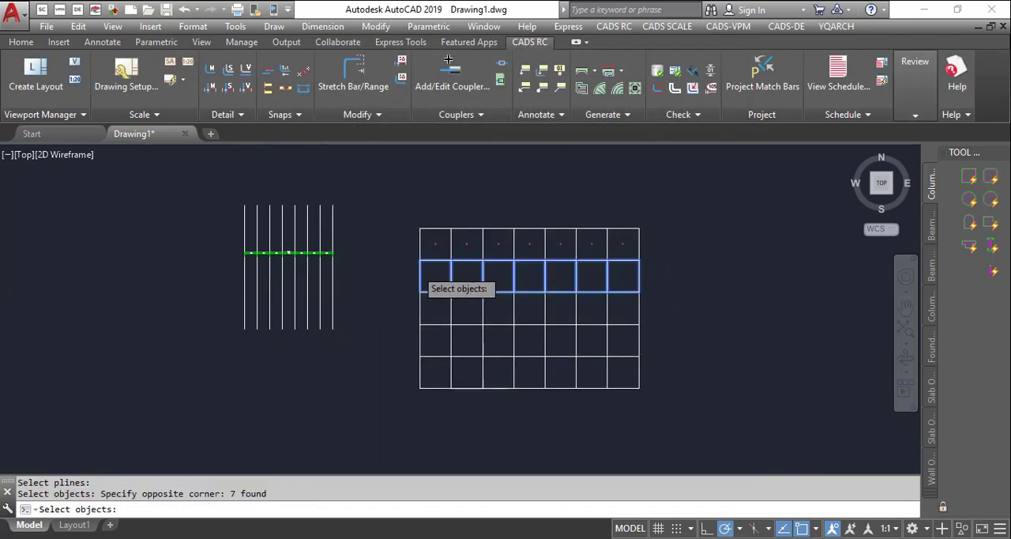
pyautogui.press('Return')
# - Examine the circled serial numbers in the grid's second row of cells
pyautogui.scroll(8, 408, 271)
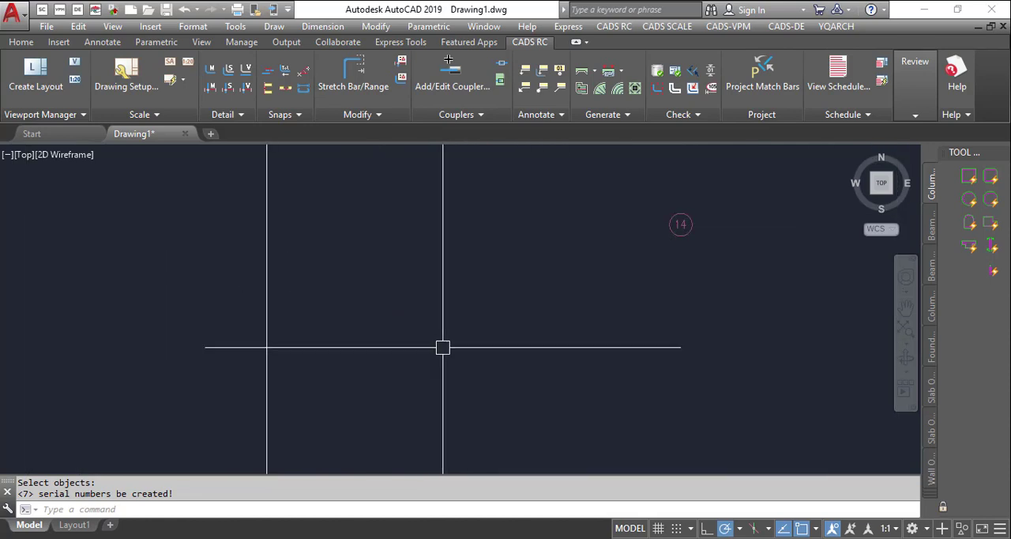
pyautogui.scroll(-3, 392, 293)
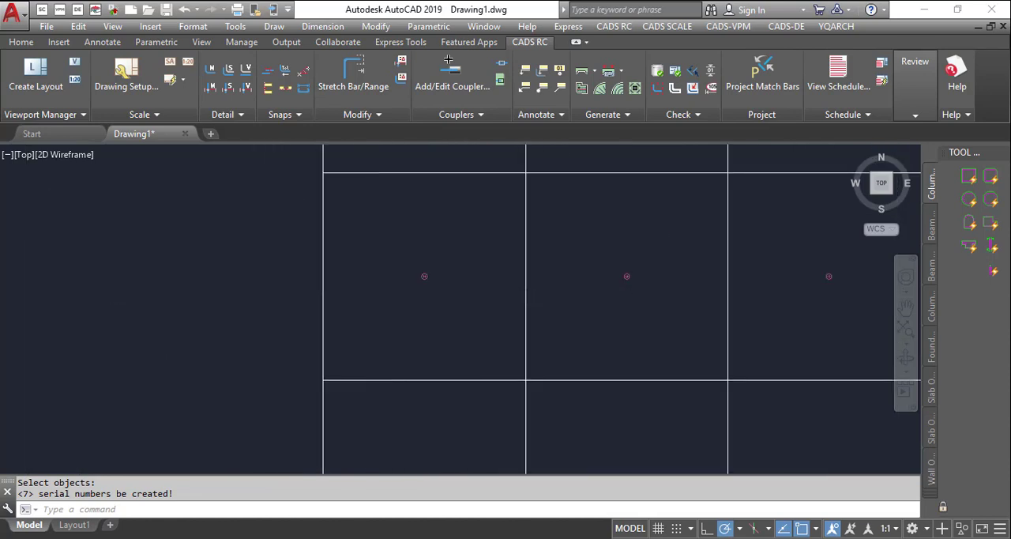
pyautogui.scroll(-4, 373, 314)
pyautogui.scroll(-2, 367, 292)
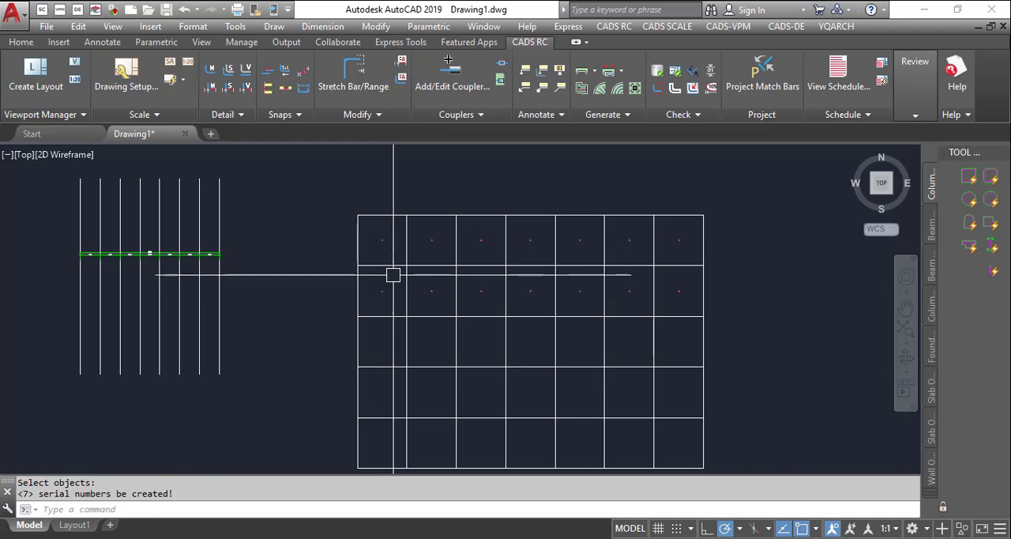
# - Create a table of text strings and their quantities with TTQ from all six drawing sheets, placing it beside the last sheet
pyautogui.scroll(-4, 498, 264)
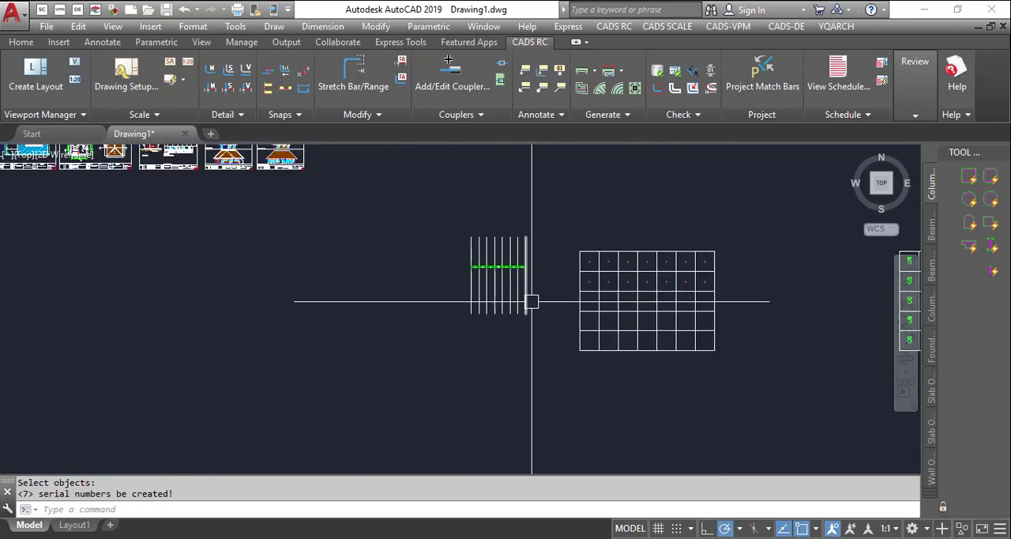
pyautogui.scroll(3, 432, 263)
pyautogui.scroll(-3, 659, 312)
pyautogui.scroll(2, 316, 198)
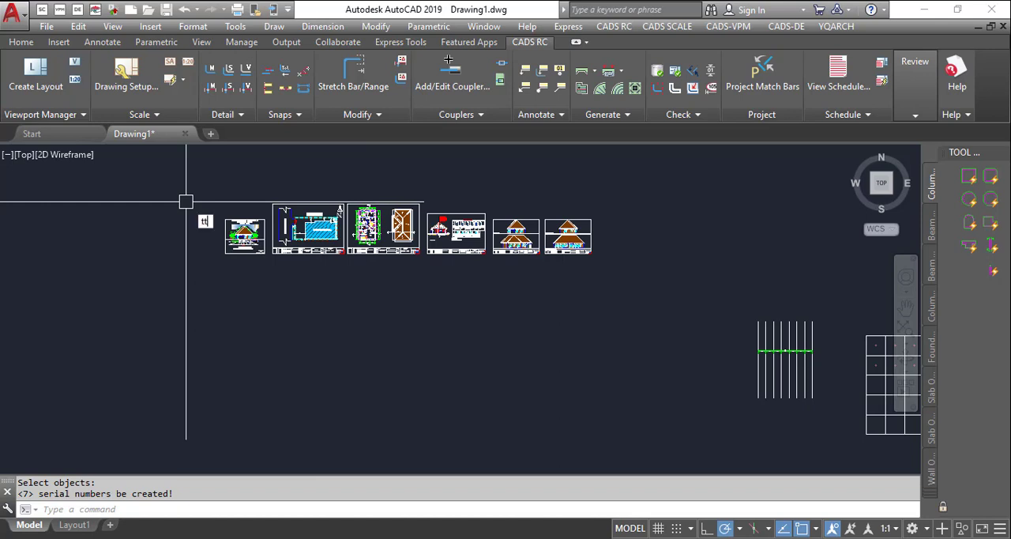
pyautogui.write('q')
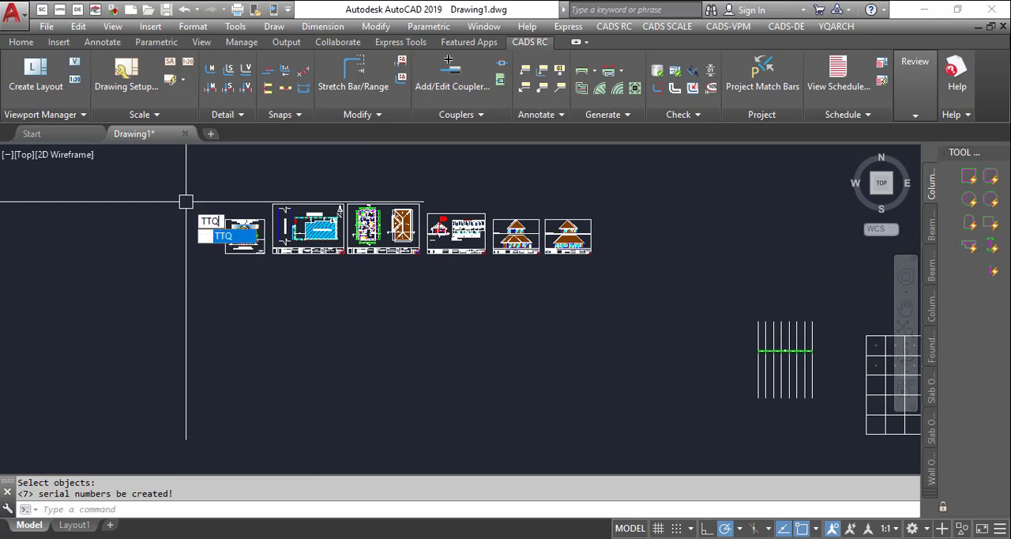
pyautogui.press('Return')
pyautogui.click(205, 187)
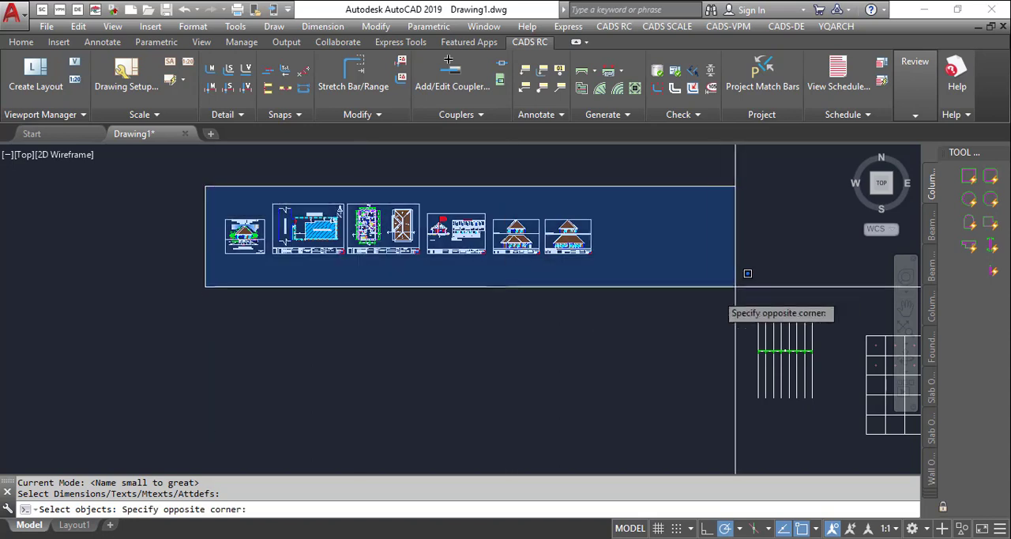
pyautogui.click(617, 256)
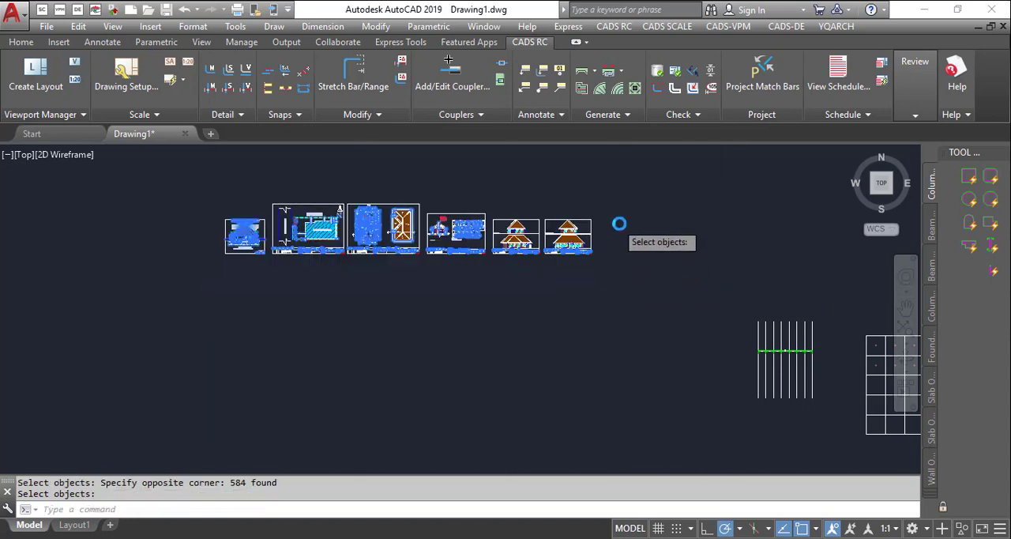
pyautogui.press('Return')
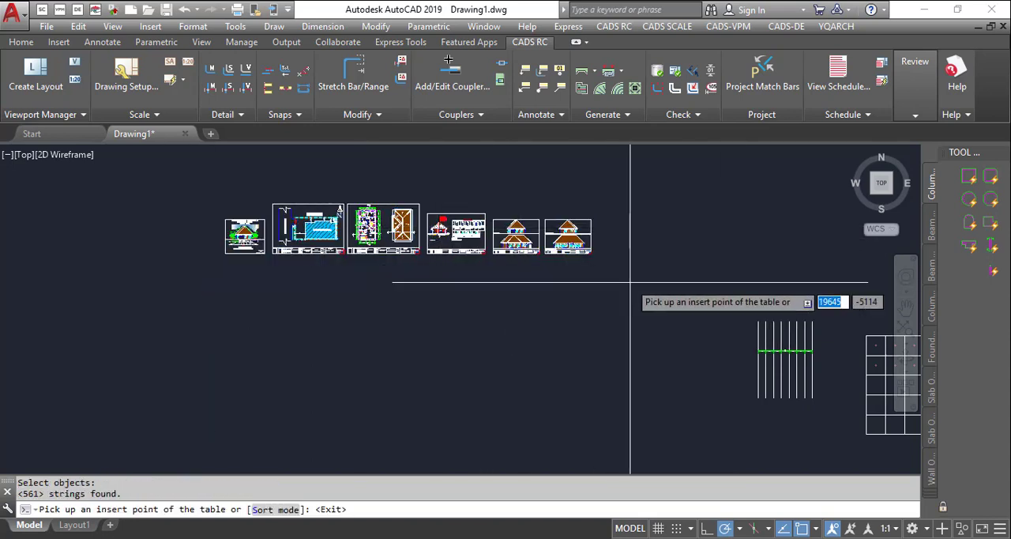
pyautogui.click(638, 224)
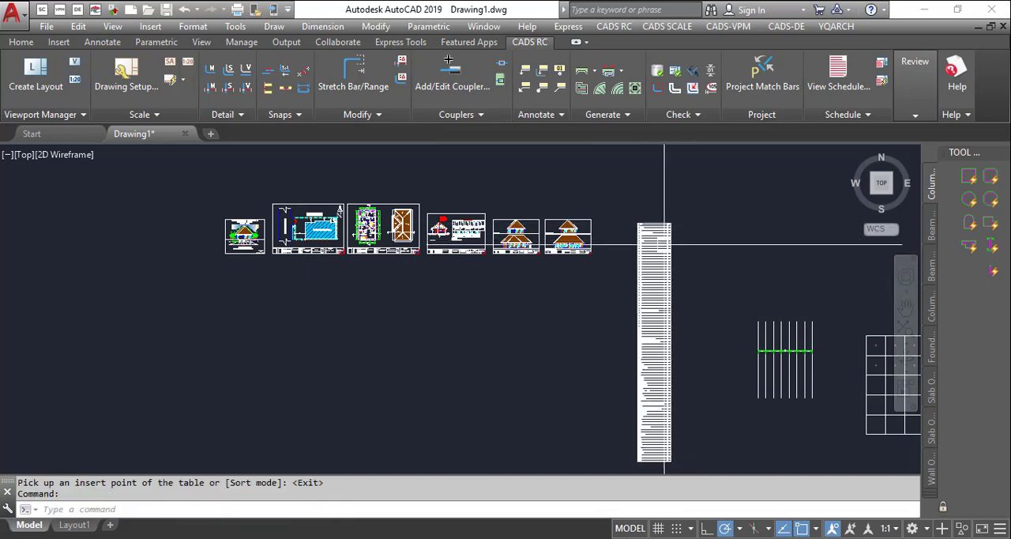
# - Examine the header and first rows of the string table, comparing the listed strings with their quantities
pyautogui.scroll(8, 655, 221)
pyautogui.scroll(4, 355, 306)
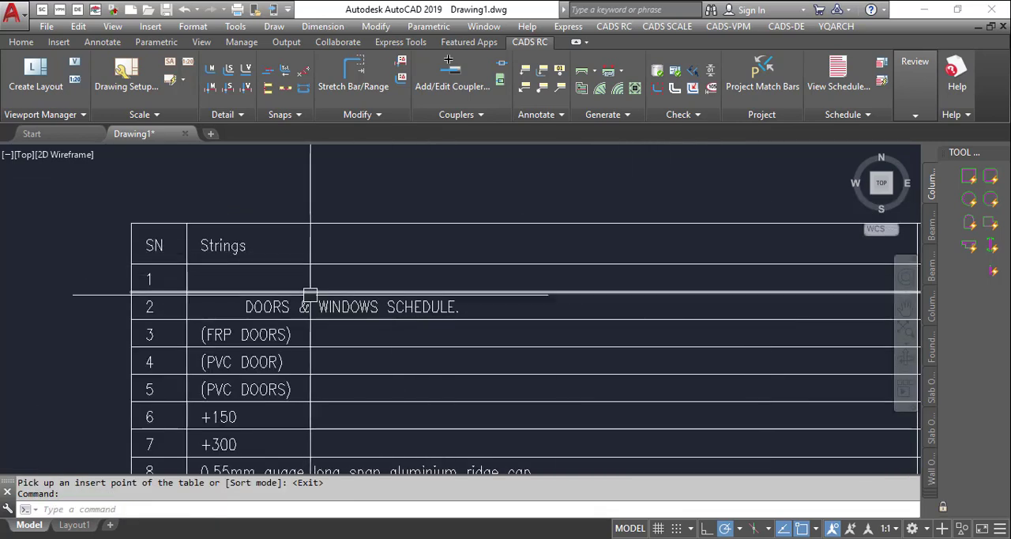
pyautogui.scroll(-6, 261, 237)
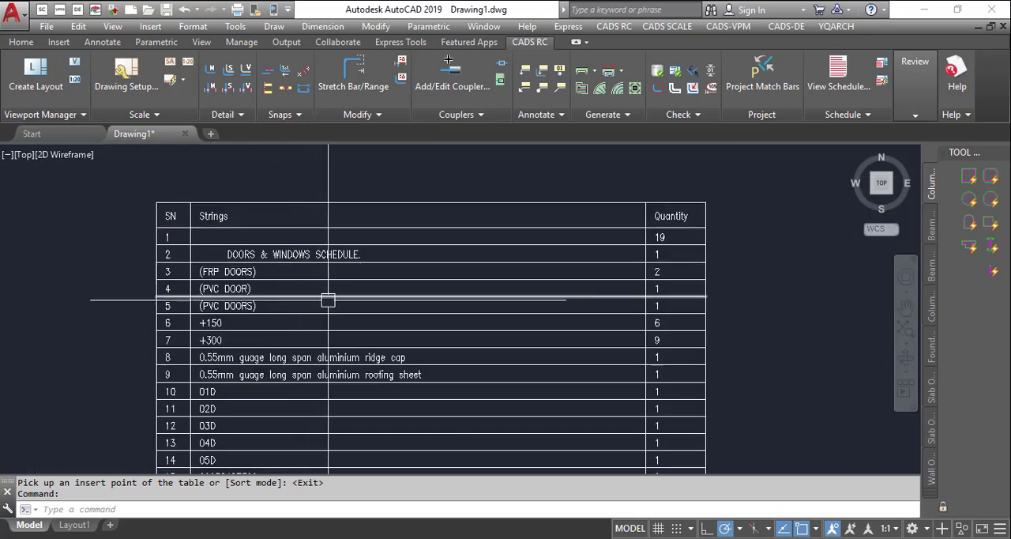
pyautogui.scroll(5, 682, 241)
pyautogui.scroll(-5, 742, 214)
pyautogui.scroll(-2, 741, 218)
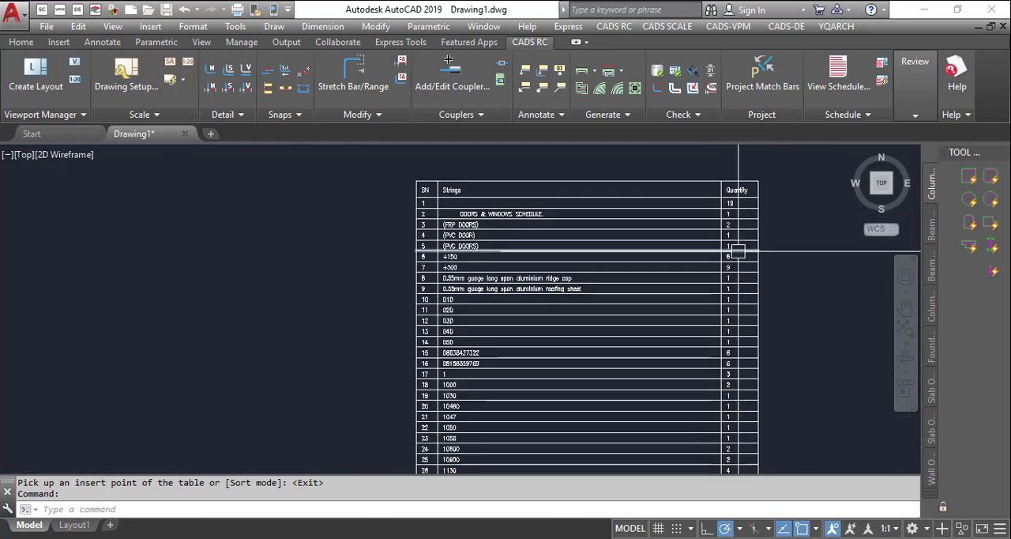
pyautogui.scroll(4, 506, 243)
pyautogui.scroll(-2, 405, 284)
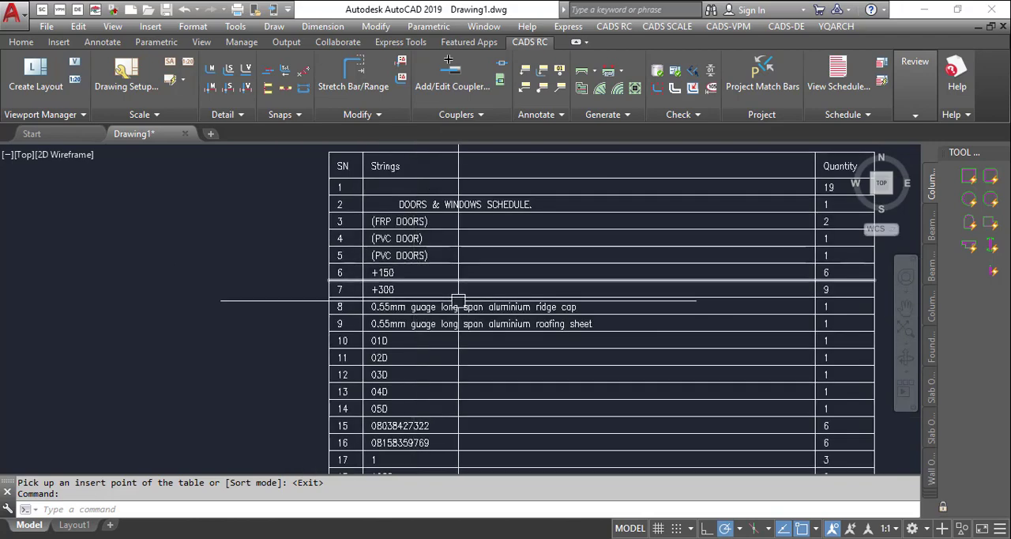
pyautogui.scroll(-5, 542, 210)
pyautogui.scroll(2, 481, 235)
pyautogui.scroll(5, 480, 235)
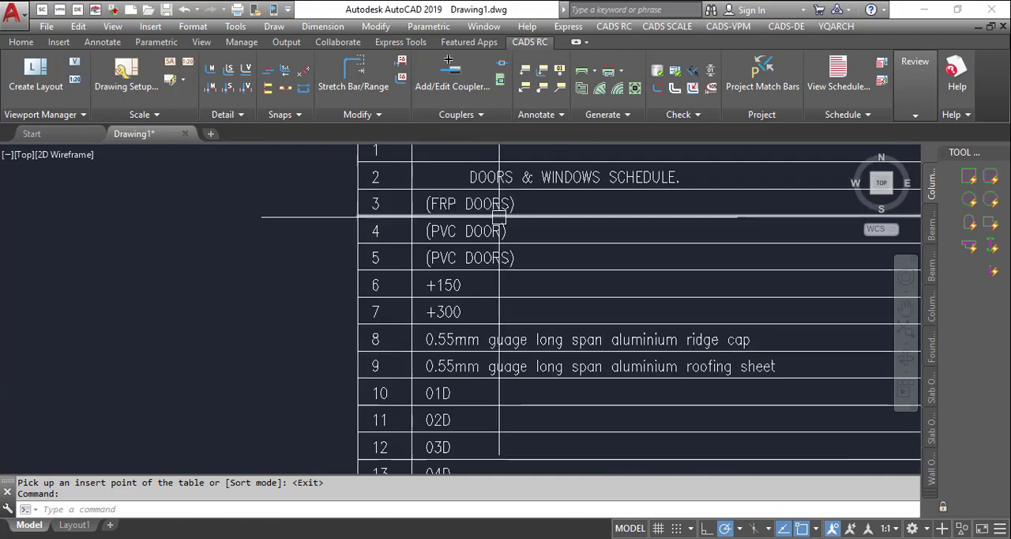
# - Examine the rows further down the string table and its overall extent beside the drawing sheets
pyautogui.scroll(-7, 497, 219)
pyautogui.scroll(7, 506, 222)
pyautogui.scroll(2, 474, 280)
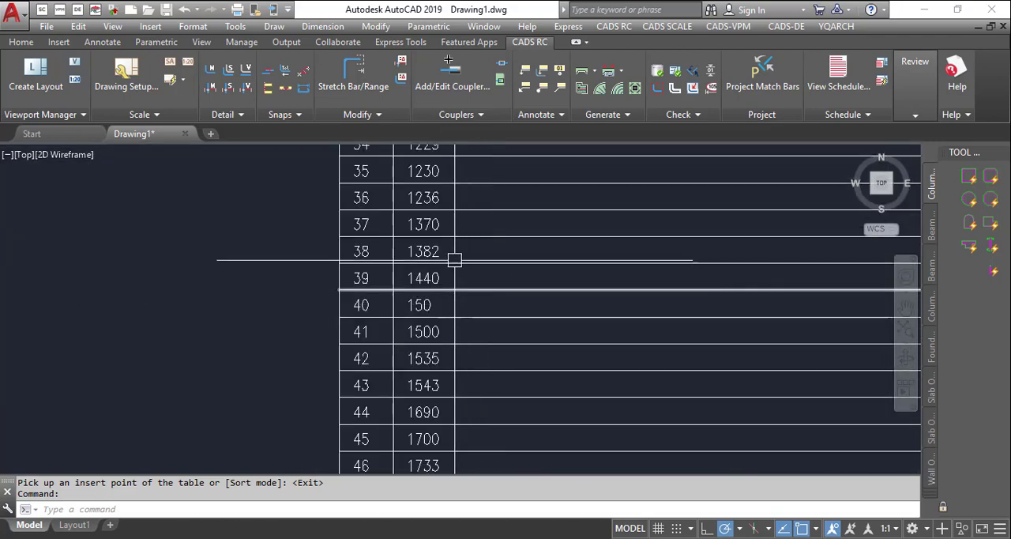
pyautogui.scroll(-6, 607, 214)
pyautogui.scroll(4, 530, 269)
pyautogui.scroll(-2, 566, 267)
pyautogui.scroll(8, 466, 413)
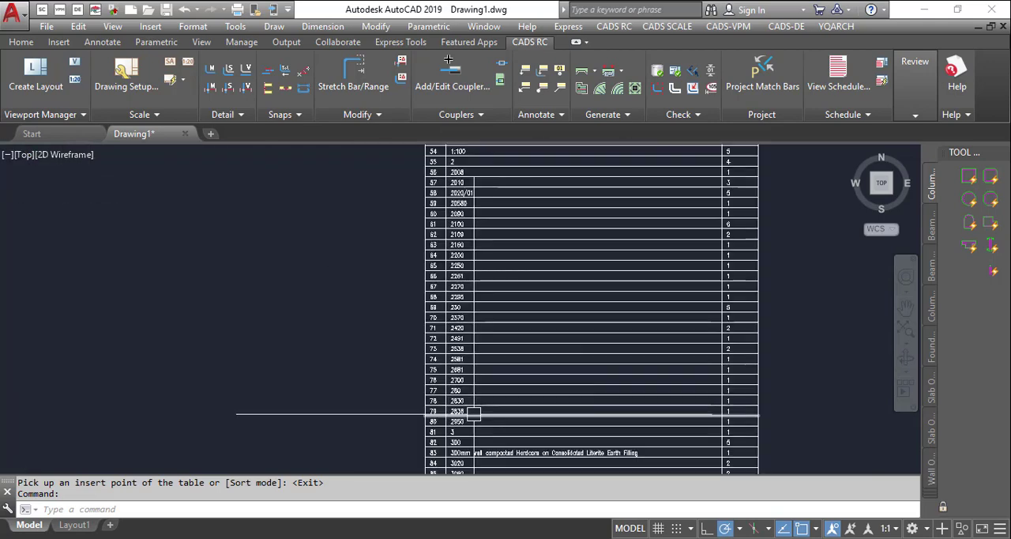
pyautogui.scroll(-6, 571, 339)
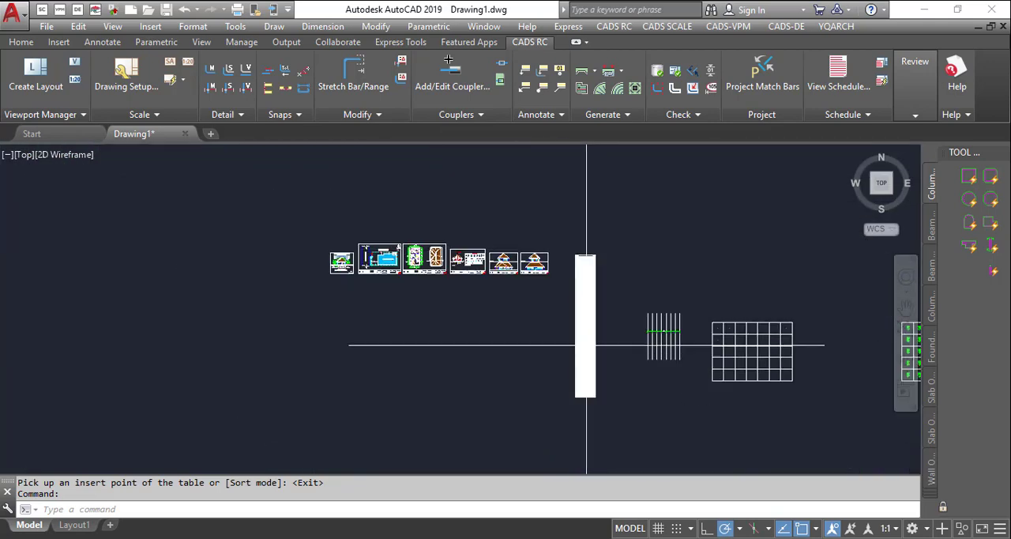
pyautogui.scroll(8, 576, 346)
pyautogui.scroll(1, 485, 281)
pyautogui.scroll(-6, 361, 277)
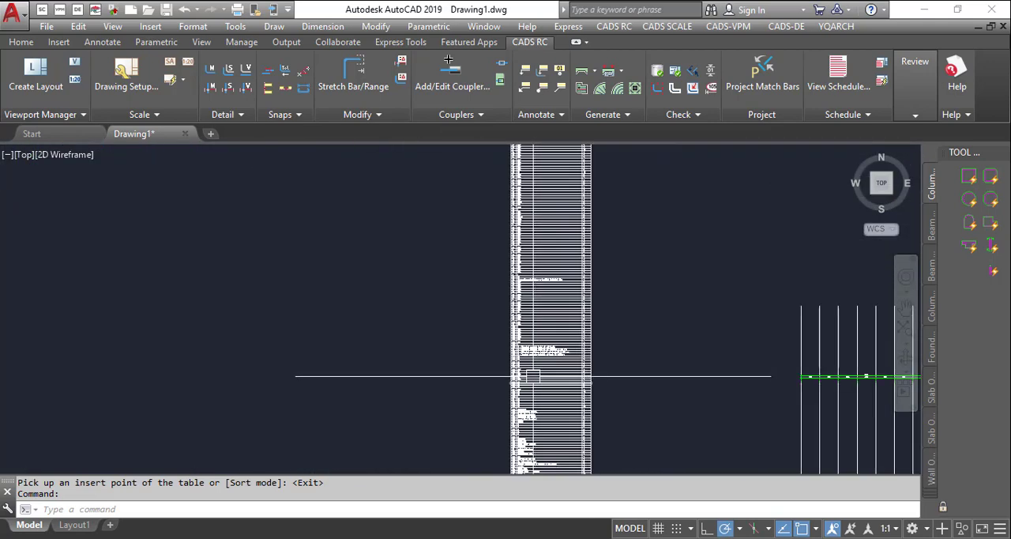
# - Examine the door, window and roofing entries near the start of the string table
pyautogui.scroll(2, 544, 259)
pyautogui.scroll(7, 505, 384)
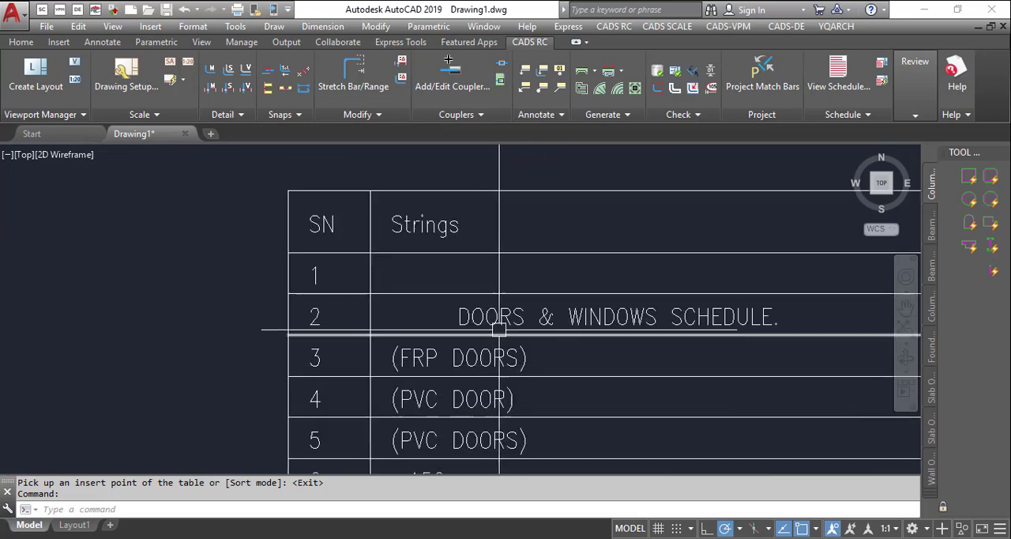
pyautogui.scroll(-3, 496, 290)
pyautogui.scroll(2, 549, 302)
pyautogui.scroll(-3, 564, 264)
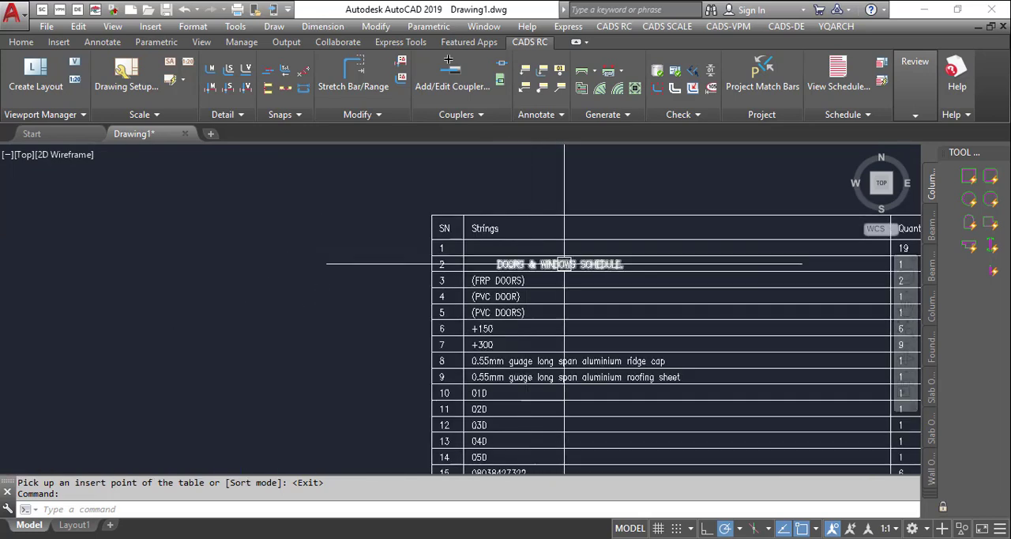
pyautogui.scroll(-2, 542, 309)
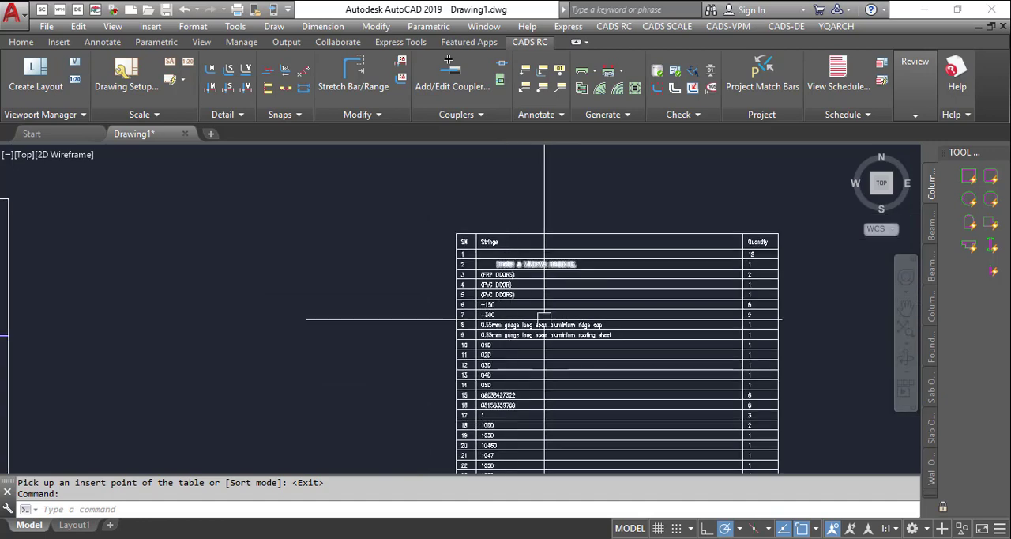
pyautogui.scroll(4, 482, 356)
pyautogui.scroll(5, 481, 357)
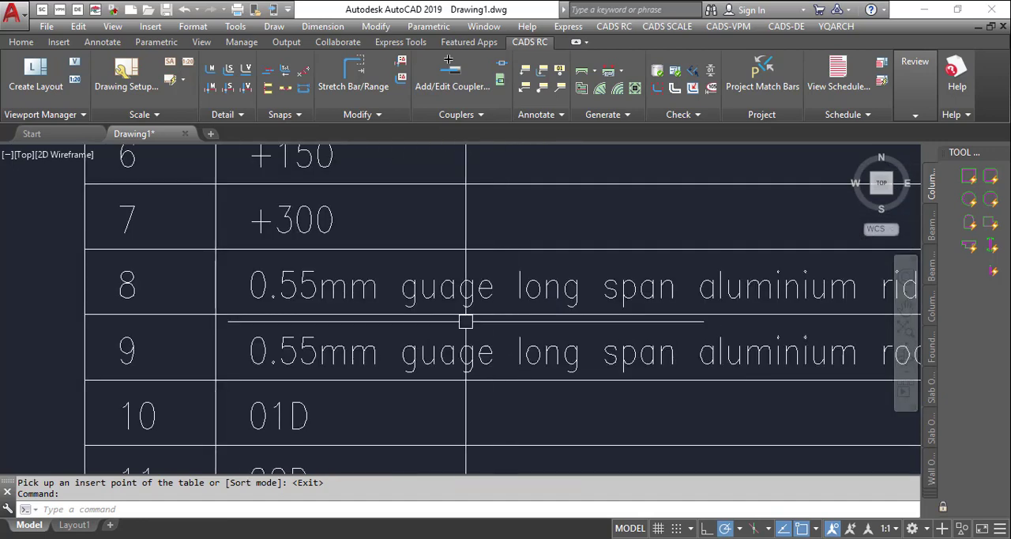
# - Examine the aluminium ridge cap and roofing sheet rows of the string table together with their quantities
pyautogui.scroll(-1, 463, 324)
pyautogui.scroll(1, 514, 300)
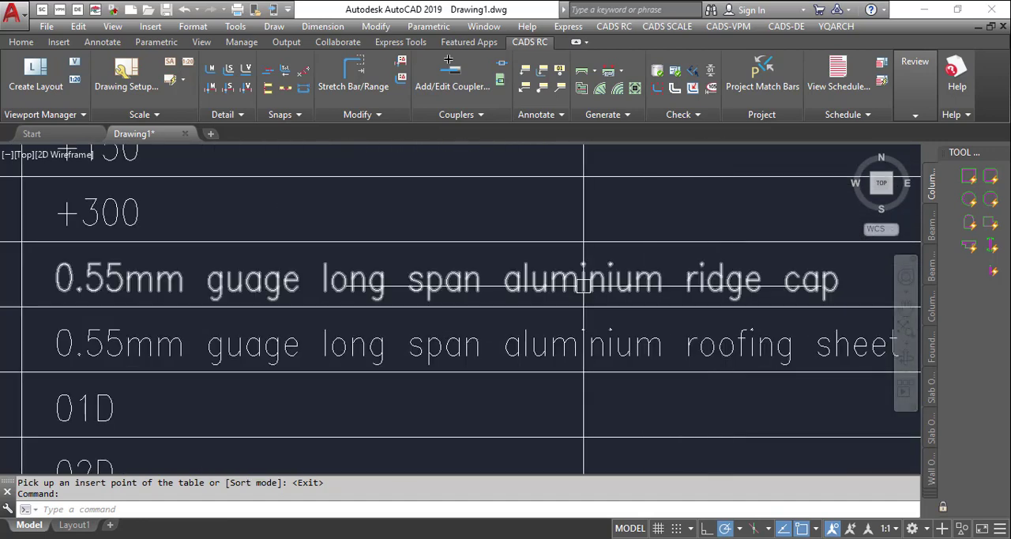
pyautogui.scroll(-2, 540, 310)
pyautogui.scroll(-3, 580, 300)
pyautogui.scroll(3, 743, 309)
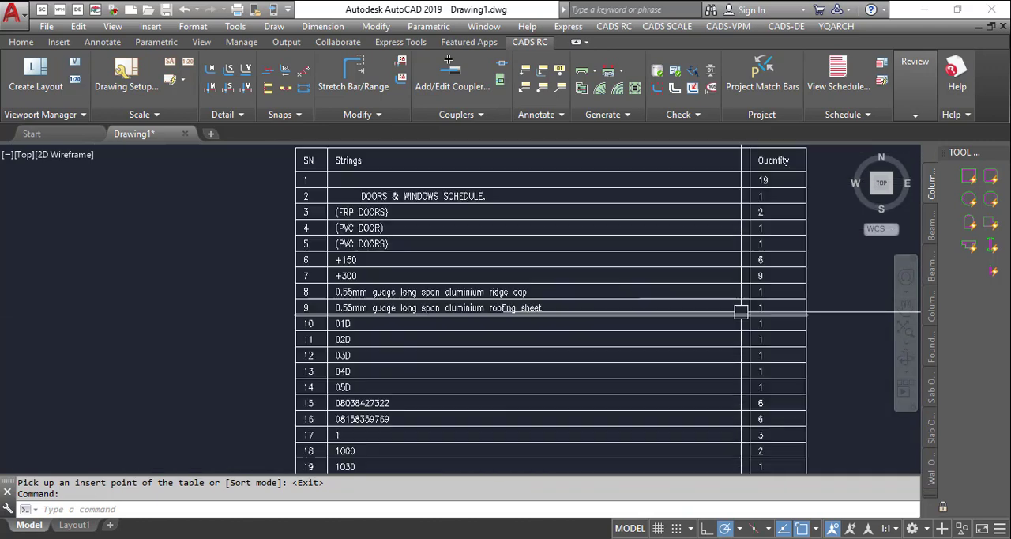
pyautogui.scroll(2, 272, 314)
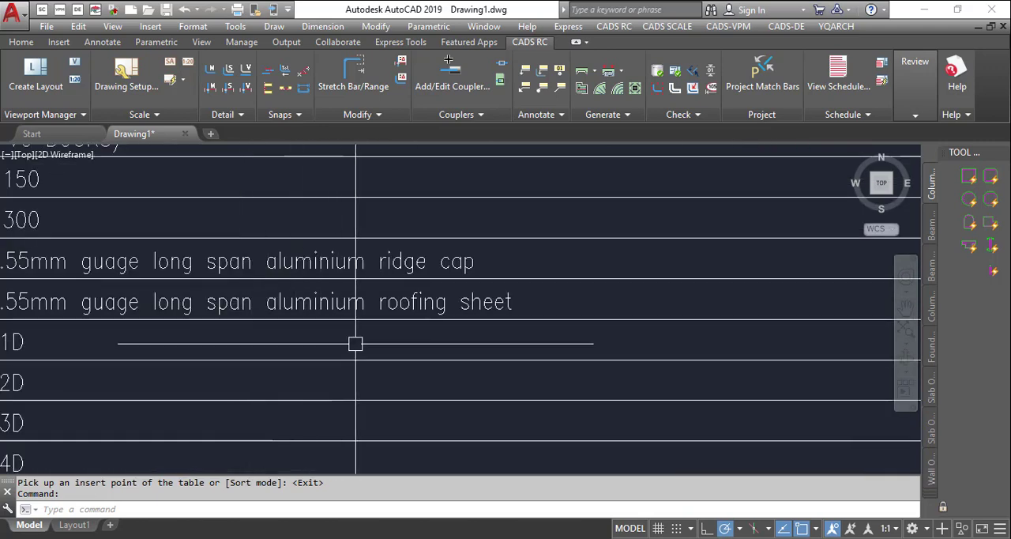
pyautogui.scroll(-2, 458, 304)
pyautogui.scroll(-5, 719, 253)
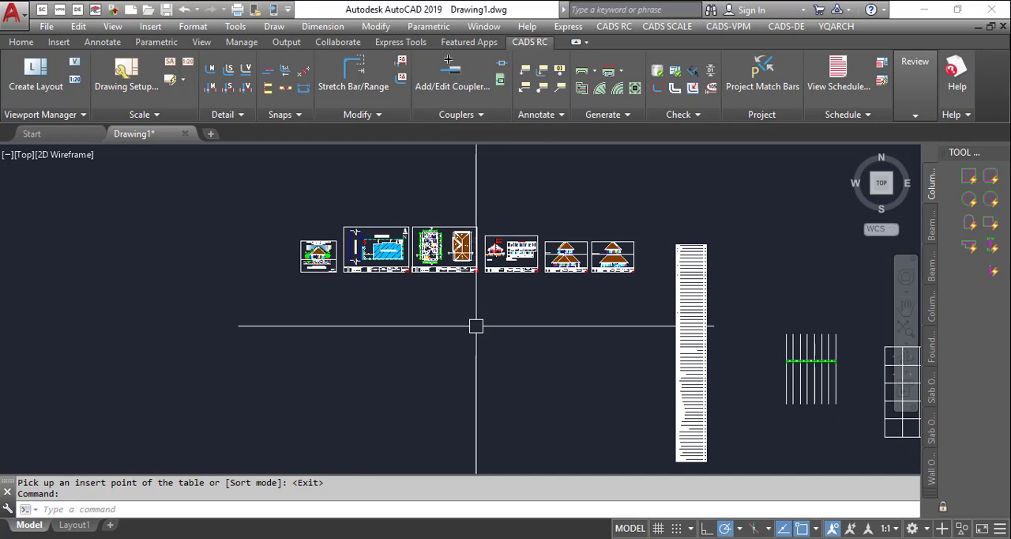
# - Examine the grid of toilet symbols, checking how each symbol sits within its cell
pyautogui.scroll(-3, 482, 306)
pyautogui.scroll(2, 801, 339)
pyautogui.scroll(3, 610, 219)
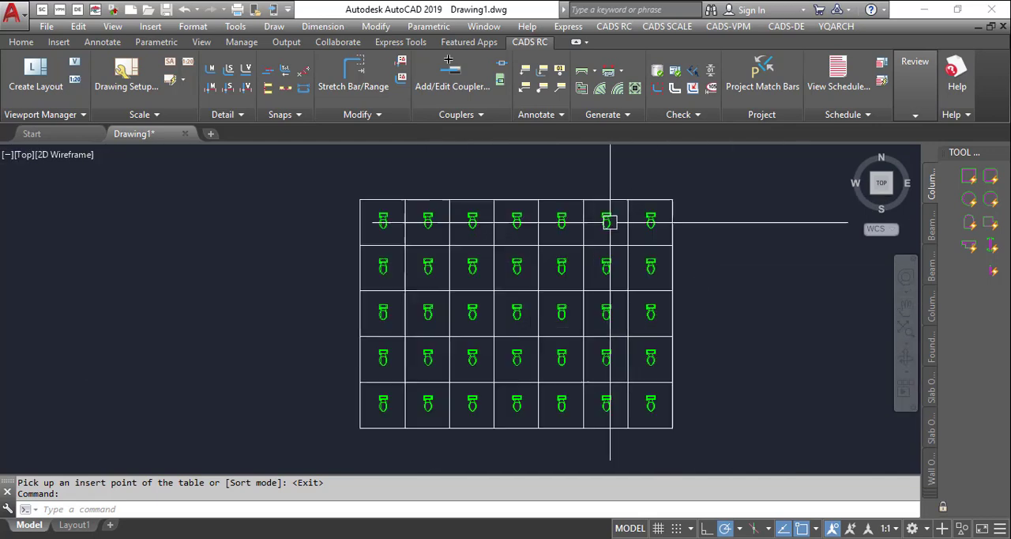
pyautogui.scroll(2, 490, 230)
pyautogui.scroll(-3, 304, 206)
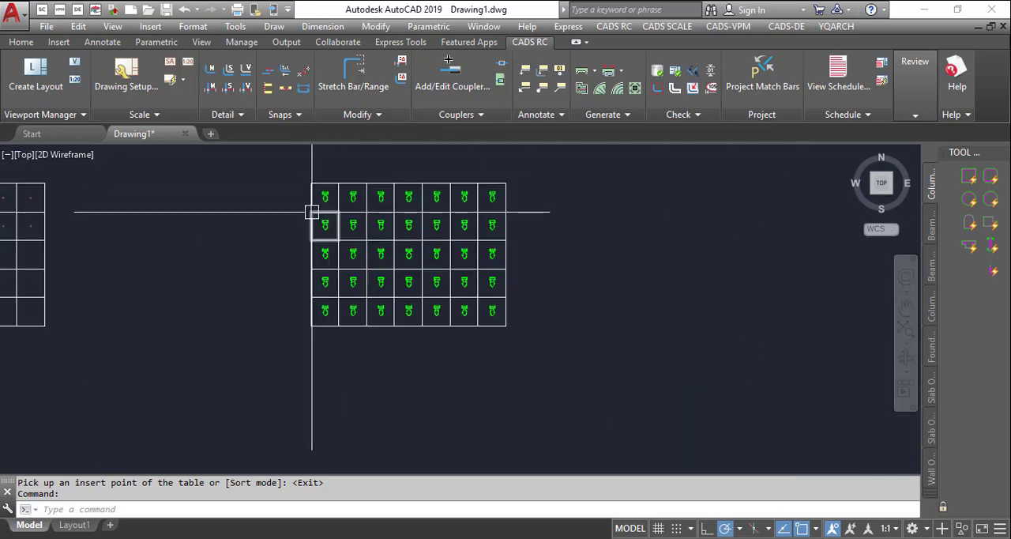
pyautogui.scroll(3, 309, 212)
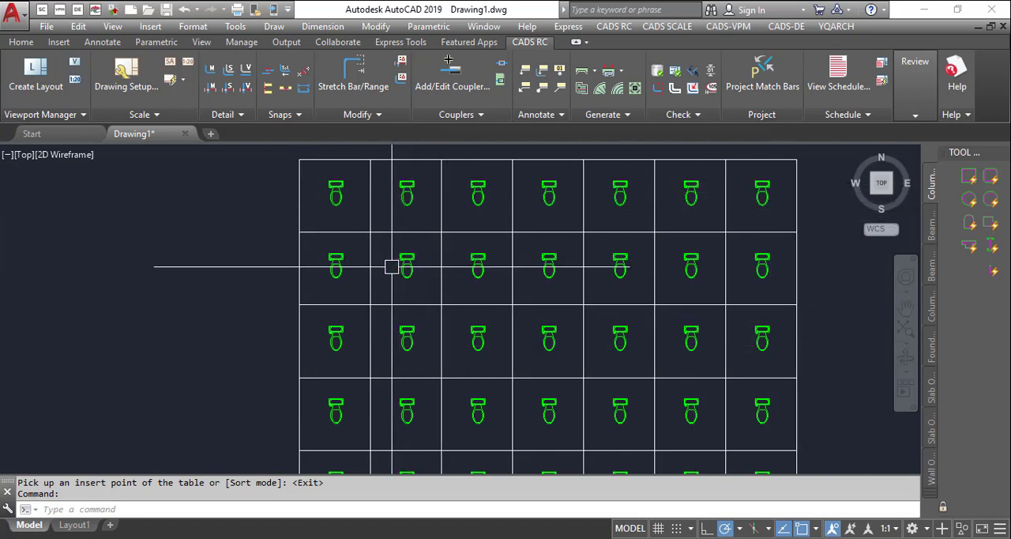
pyautogui.scroll(-2, 403, 245)
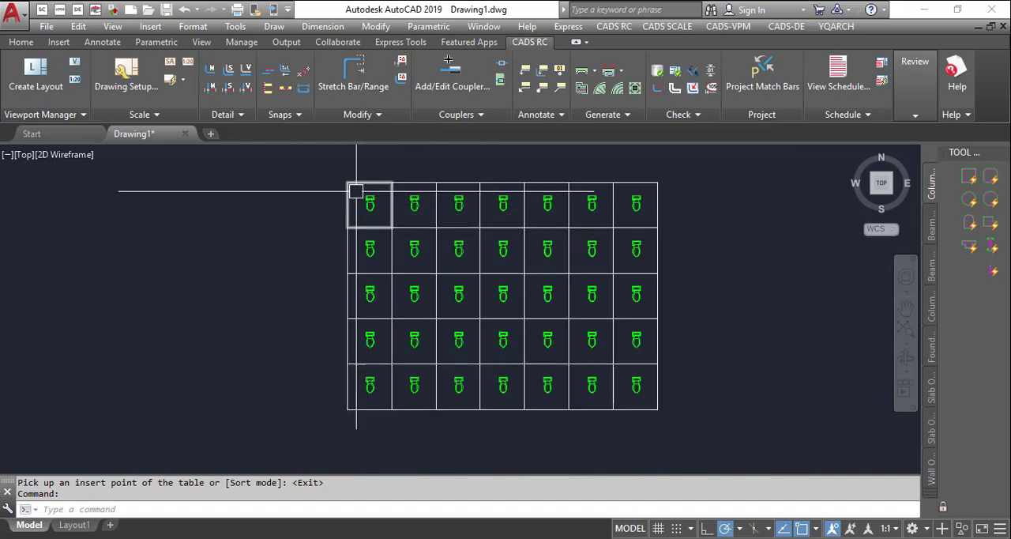
pyautogui.scroll(8, 356, 191)
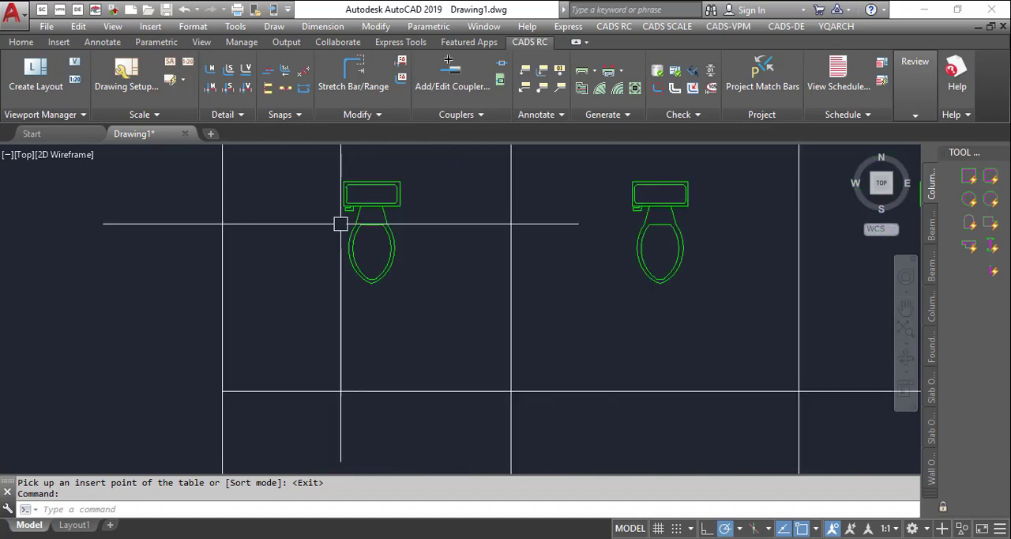
pyautogui.scroll(-8, 340, 223)
pyautogui.scroll(4, 377, 221)
pyautogui.scroll(-2, 355, 228)
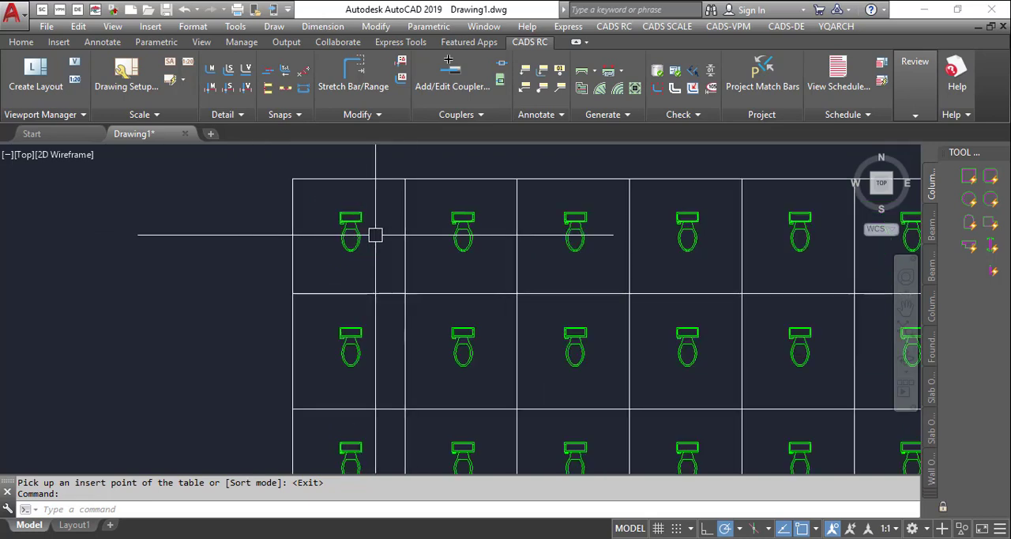
pyautogui.scroll(-5, 474, 237)
pyautogui.scroll(3, 395, 215)
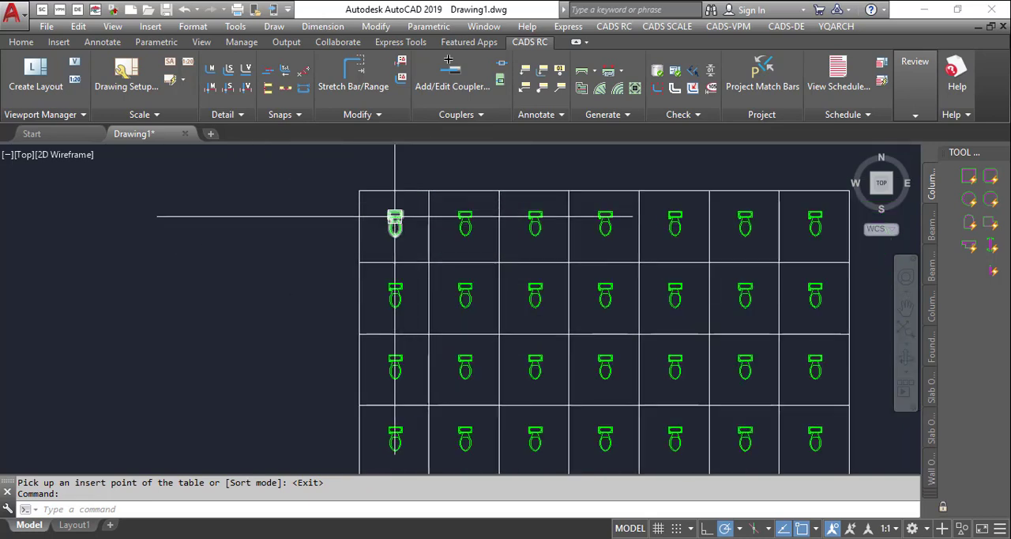
pyautogui.click(340, 208)
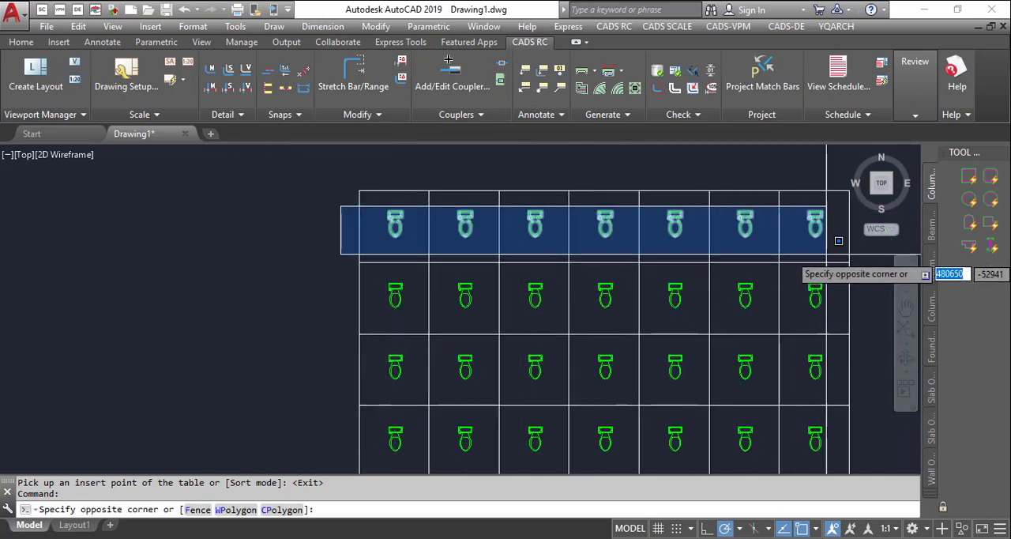
pyautogui.scroll(-4, 786, 229)
pyautogui.click(763, 239)
pyautogui.scroll(4, 735, 261)
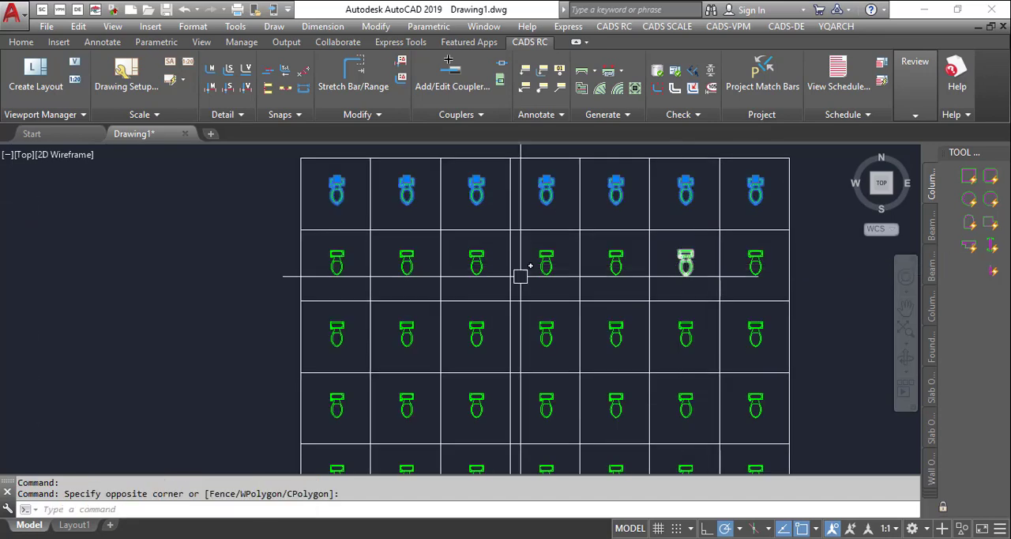
pyautogui.click(273, 240)
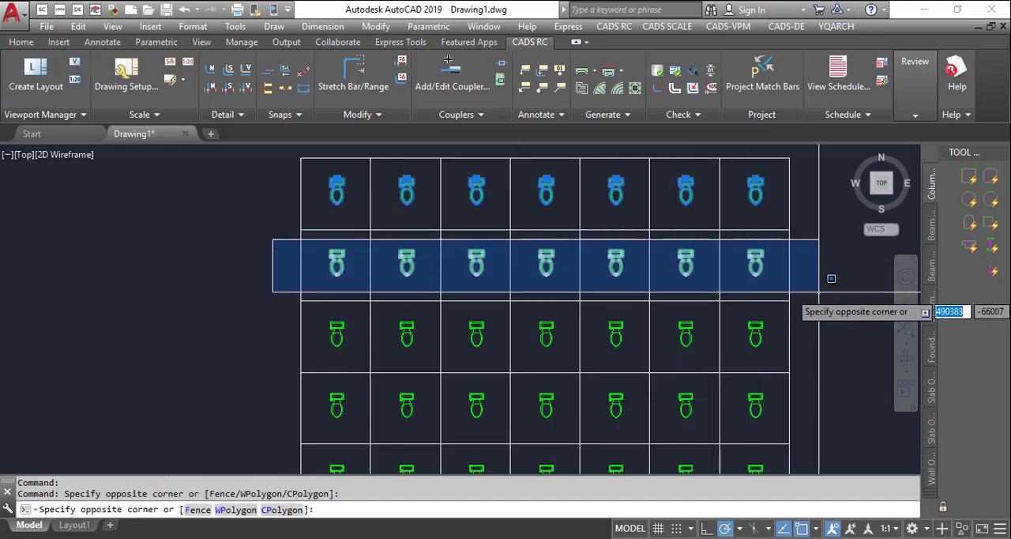
pyautogui.press('Escape')
pyautogui.press('Escape')
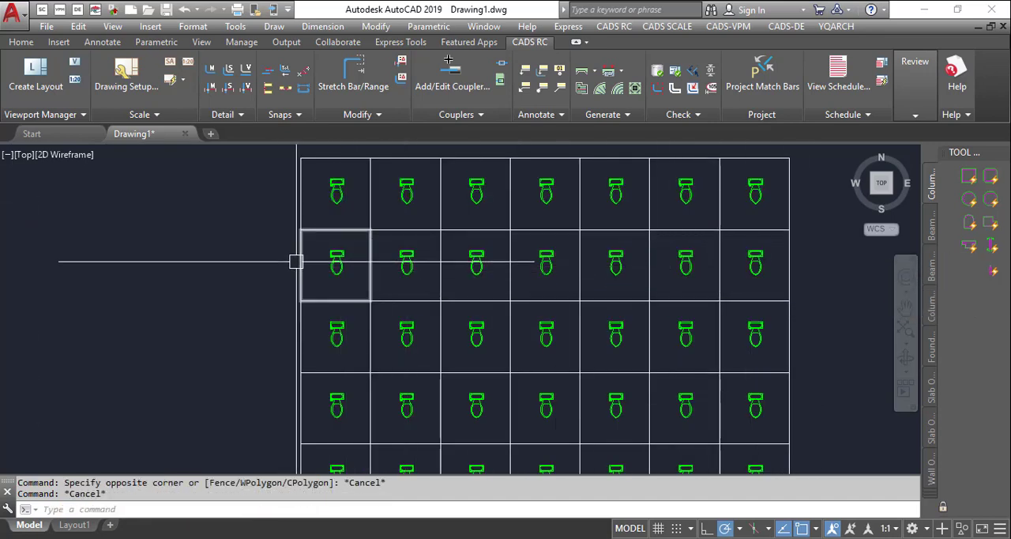
# - Scale every toilet symbol in all five grid rows individually by a factor of 0.25 with the ASC command
pyautogui.write('as')
pyautogui.press('Return')
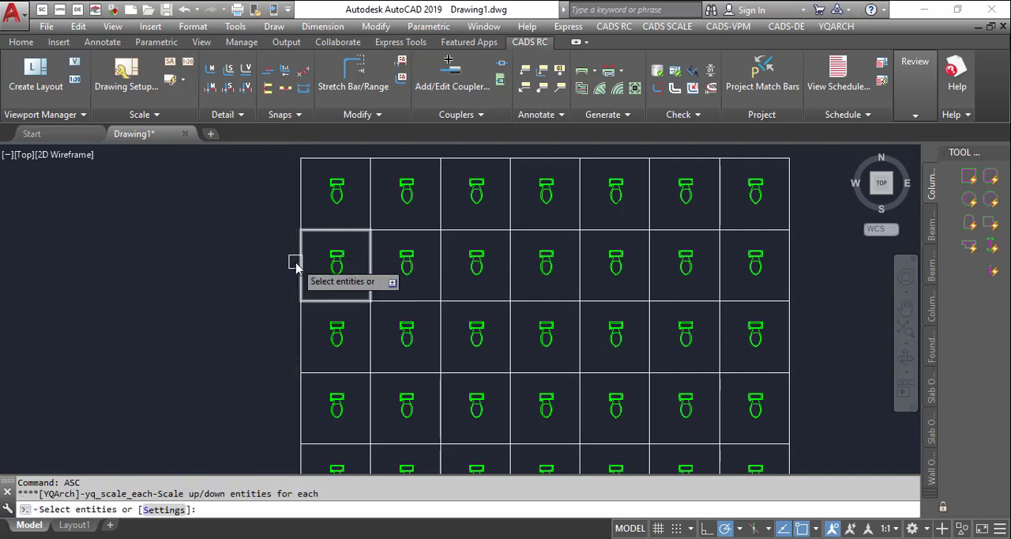
pyautogui.click(257, 173)
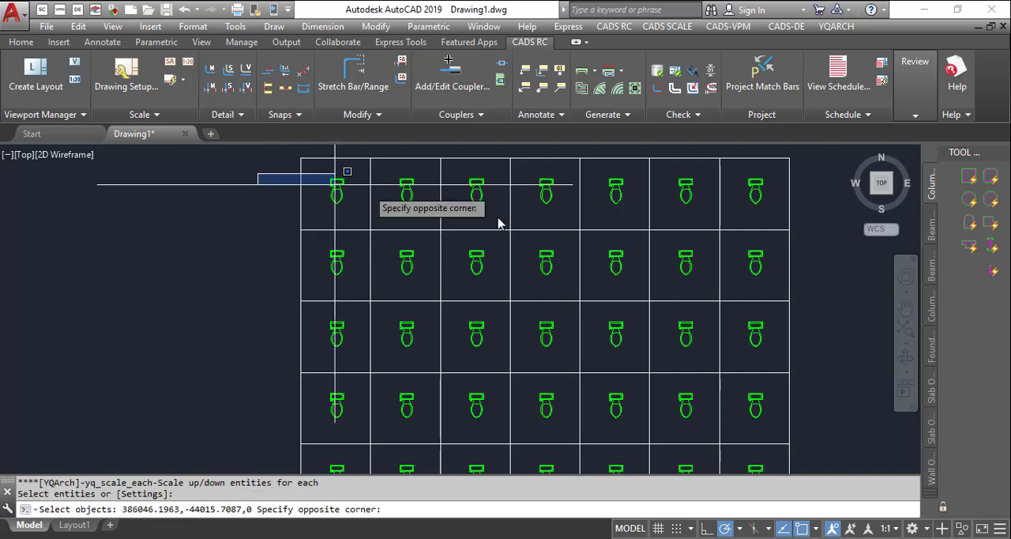
pyautogui.click(838, 202)
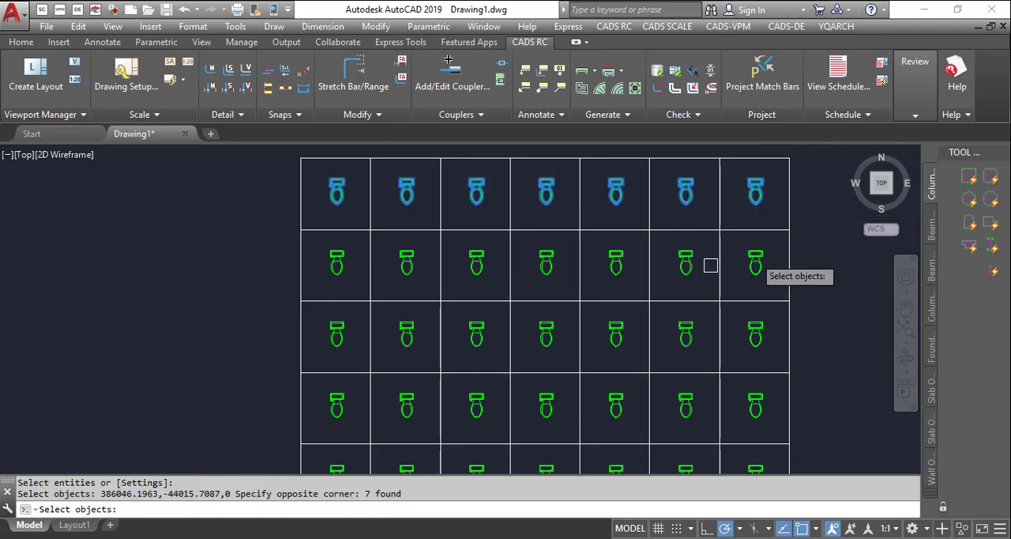
pyautogui.click(276, 237)
pyautogui.click(819, 269)
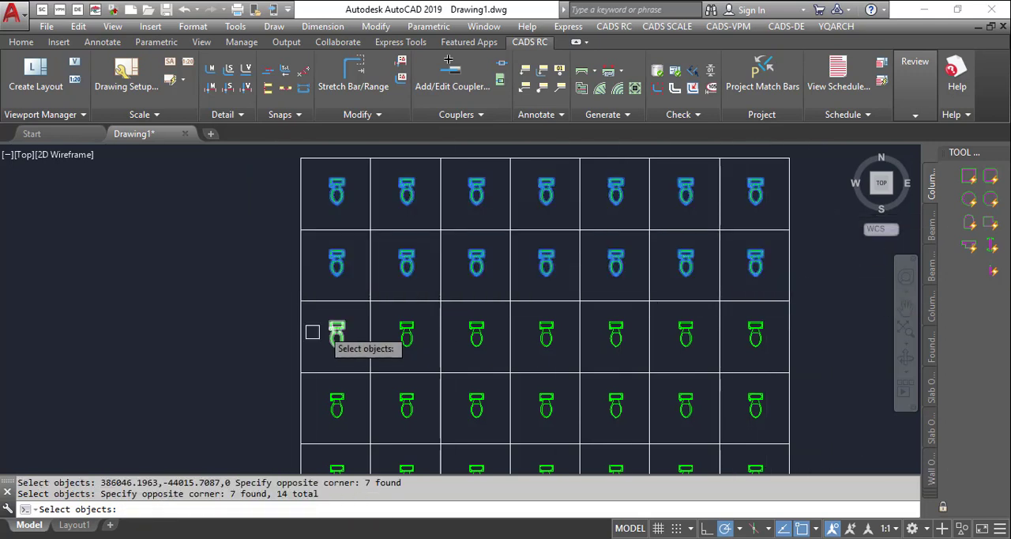
pyautogui.click(267, 307)
pyautogui.click(840, 350)
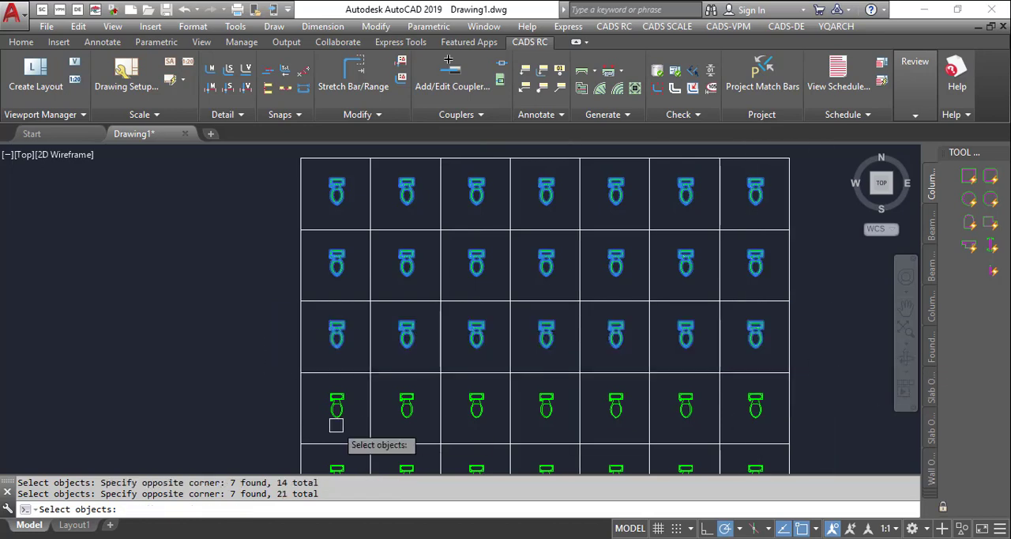
pyautogui.click(259, 376)
pyautogui.click(847, 418)
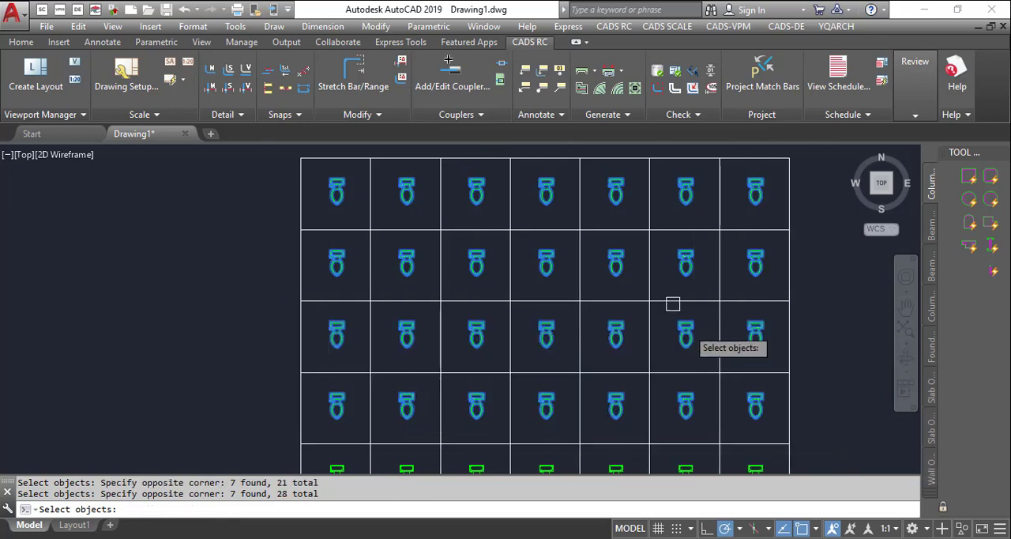
pyautogui.scroll(-2, 700, 327)
pyautogui.click(340, 314)
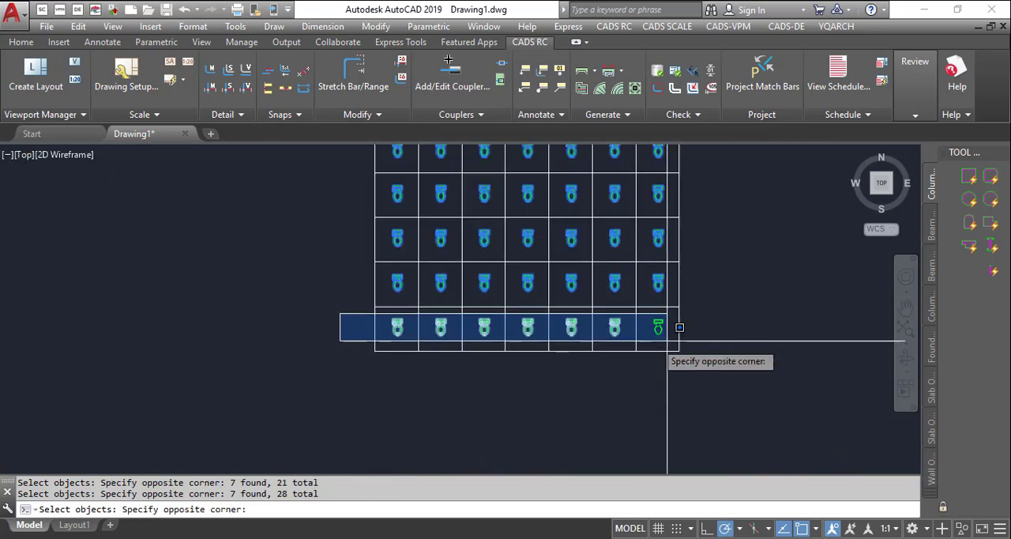
pyautogui.click(707, 326)
pyautogui.press('Return')
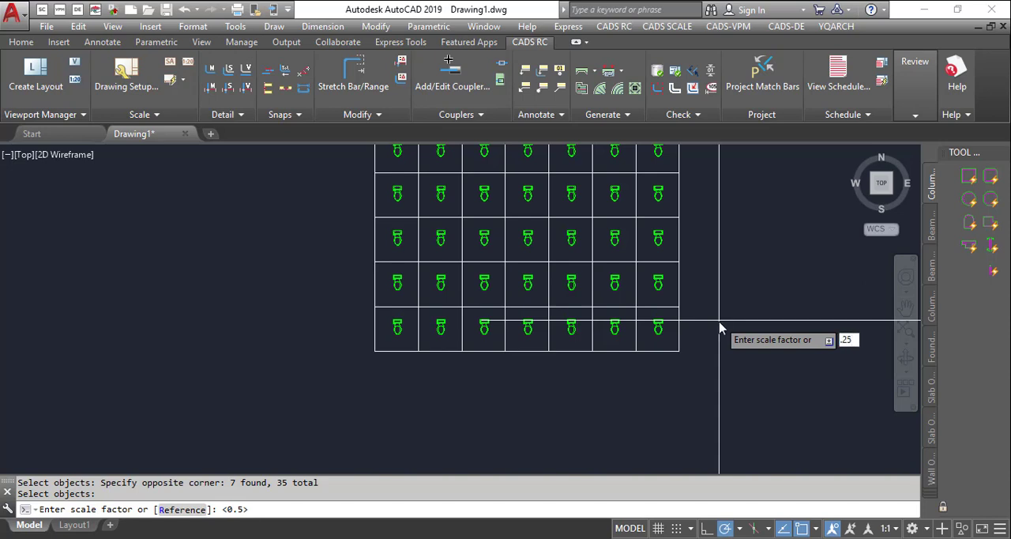
pyautogui.press('Return')
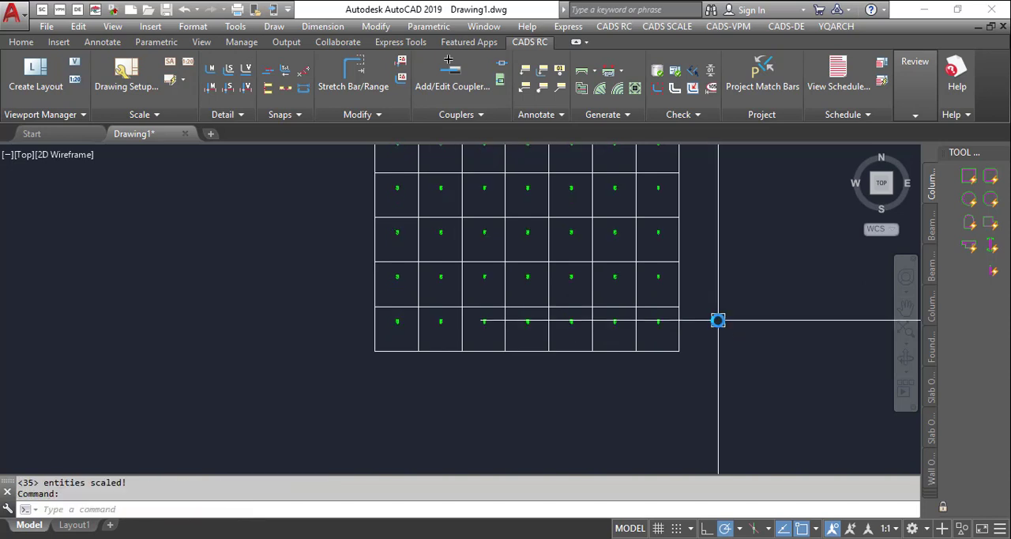
pyautogui.scroll(8, 511, 284)
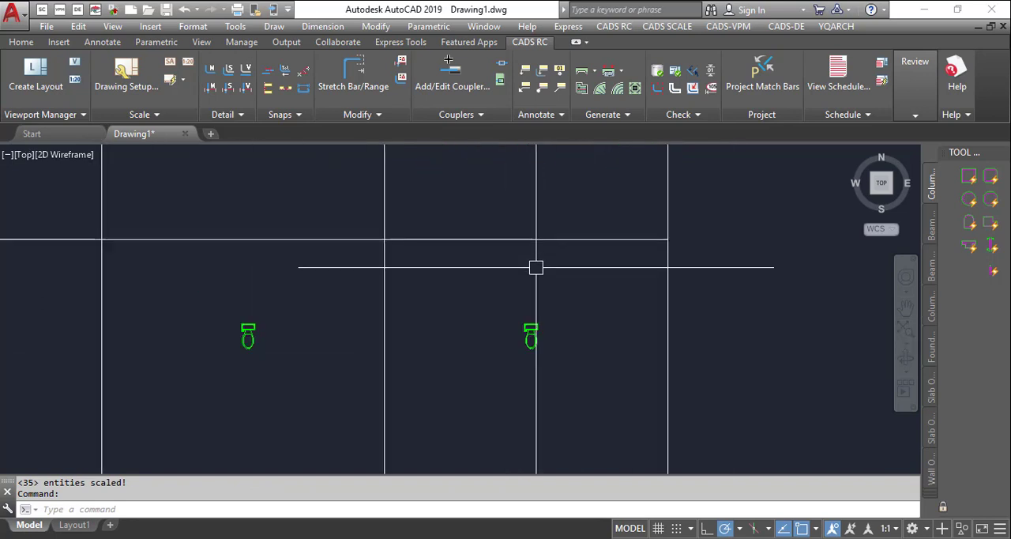
pyautogui.scroll(-4, 528, 309)
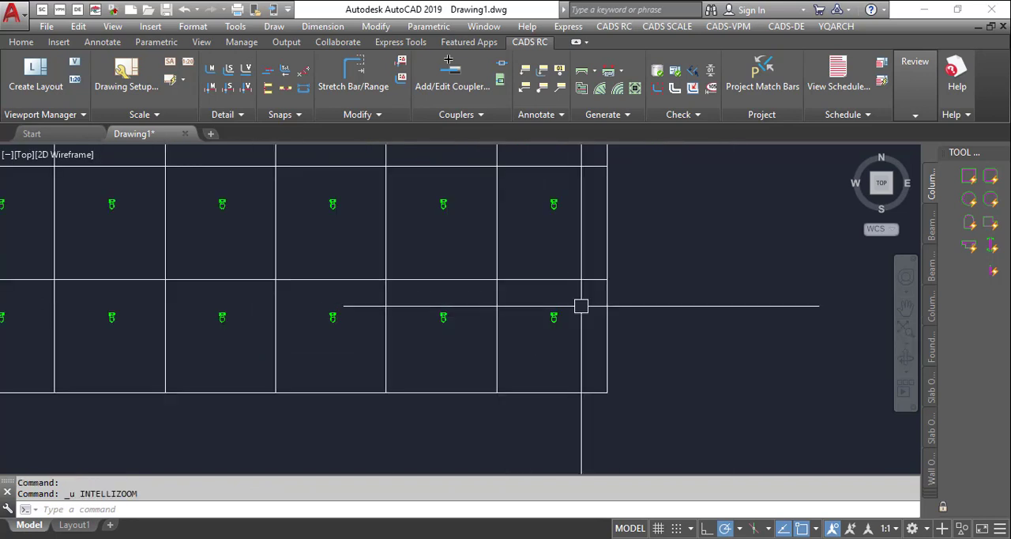
# - Undo the individual scaling of the toilet symbols
pyautogui.hotkey('ctrl', 'z')
pyautogui.hotkey('ctrl', 'z')
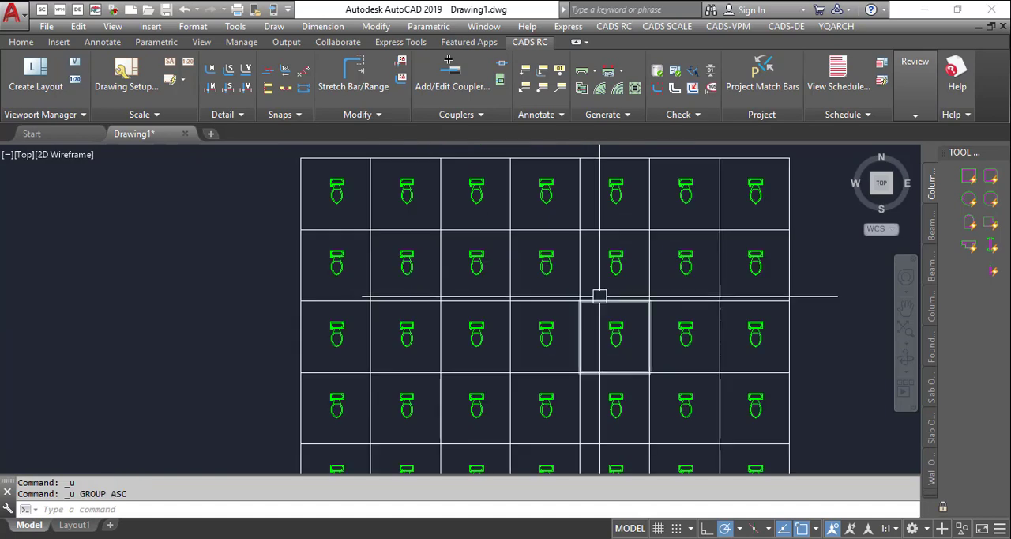
pyautogui.scroll(-5, 598, 295)
pyautogui.scroll(4, 537, 291)
pyautogui.click(342, 169)
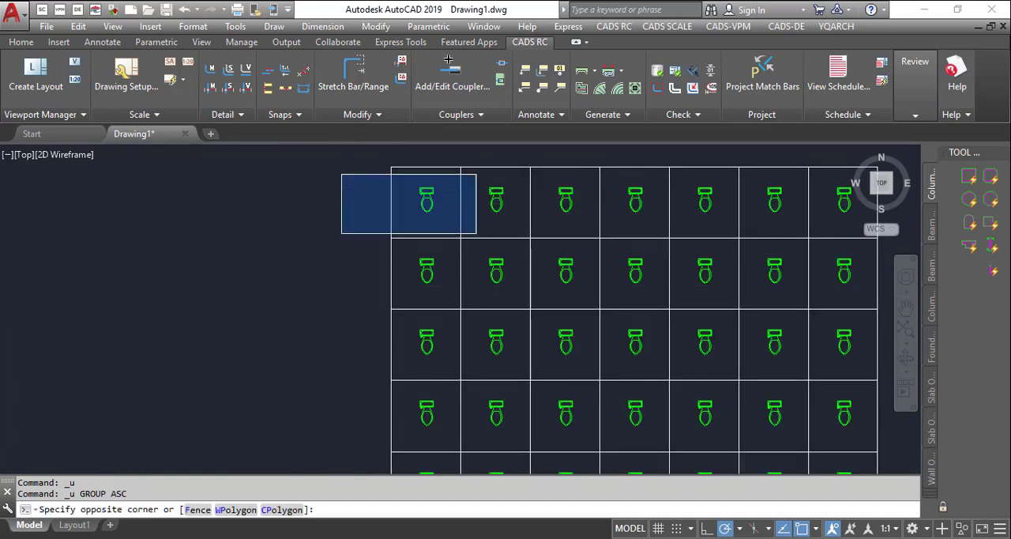
pyautogui.scroll(-3, 498, 211)
pyautogui.click(682, 217)
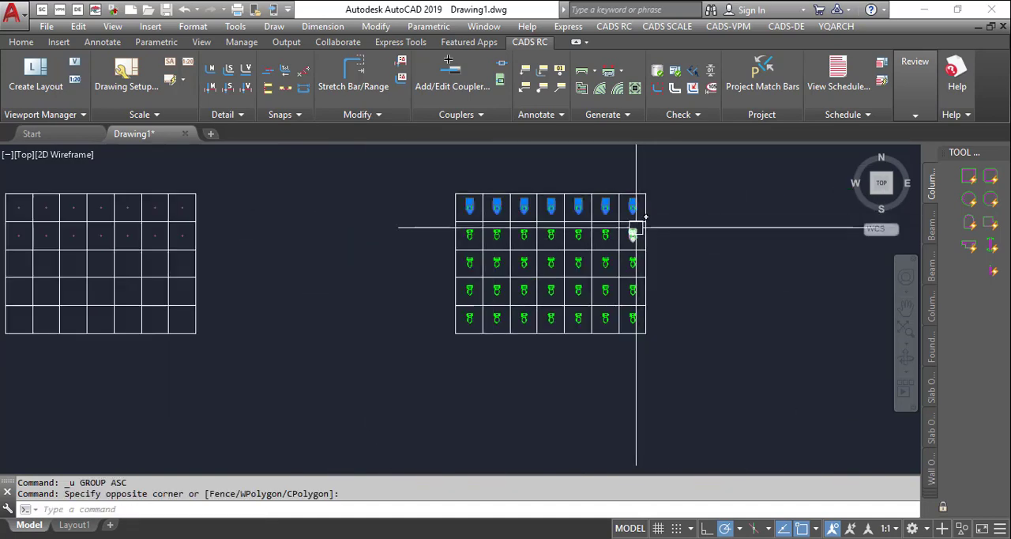
pyautogui.scroll(2, 634, 227)
pyautogui.click(314, 221)
pyautogui.press('Escape')
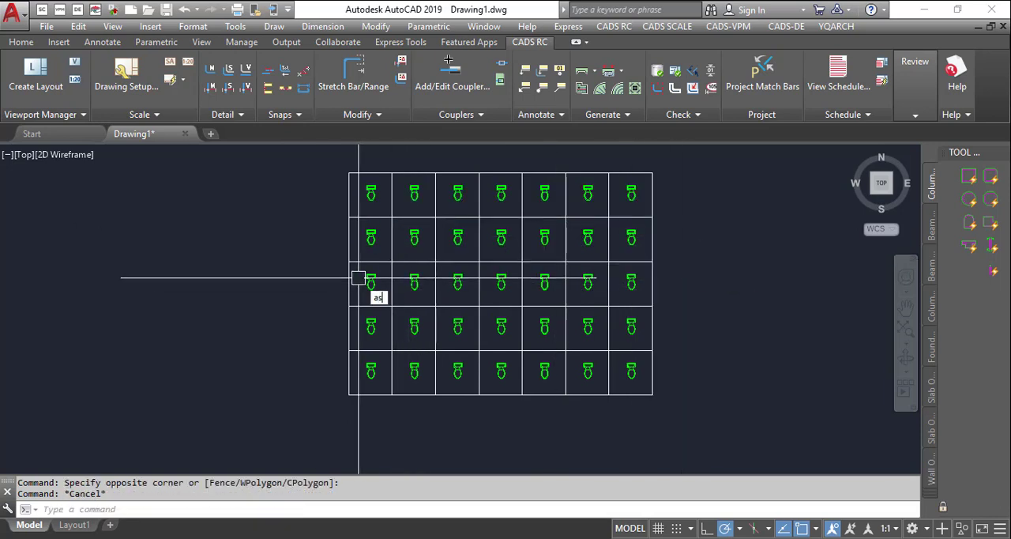
# - Start the ASC command and set its scaling reference to geometric position M
pyautogui.press('Return')
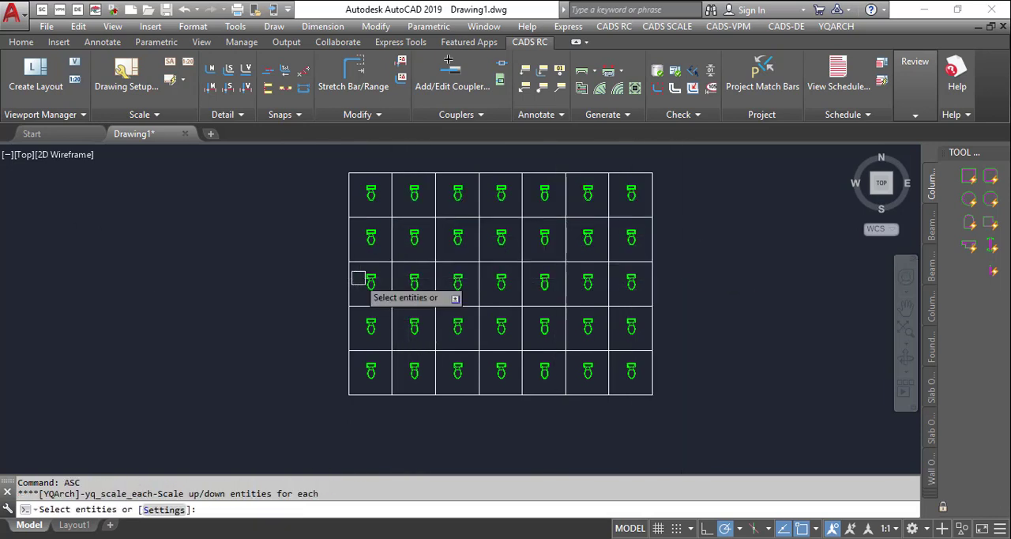
pyautogui.click(164, 509)
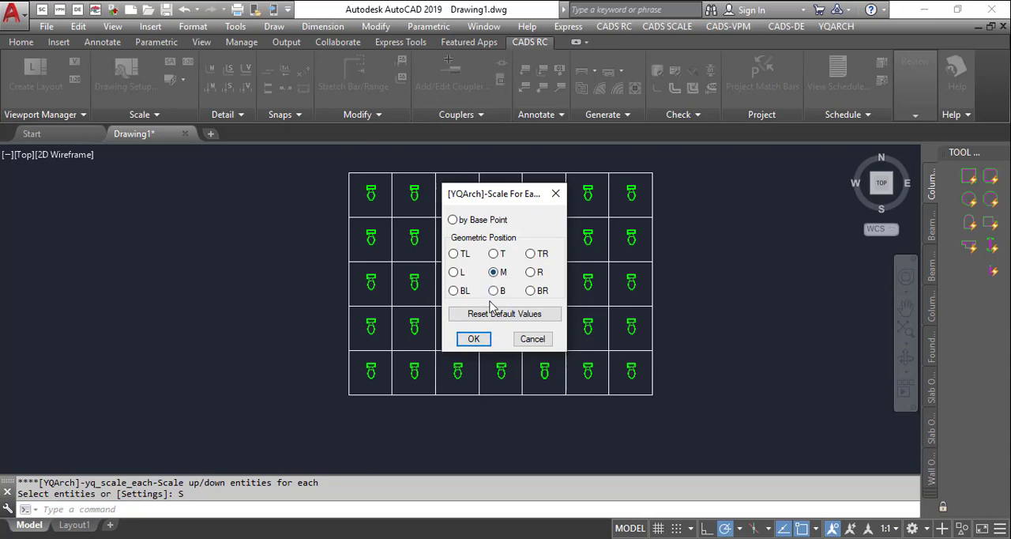
pyautogui.click(474, 339)
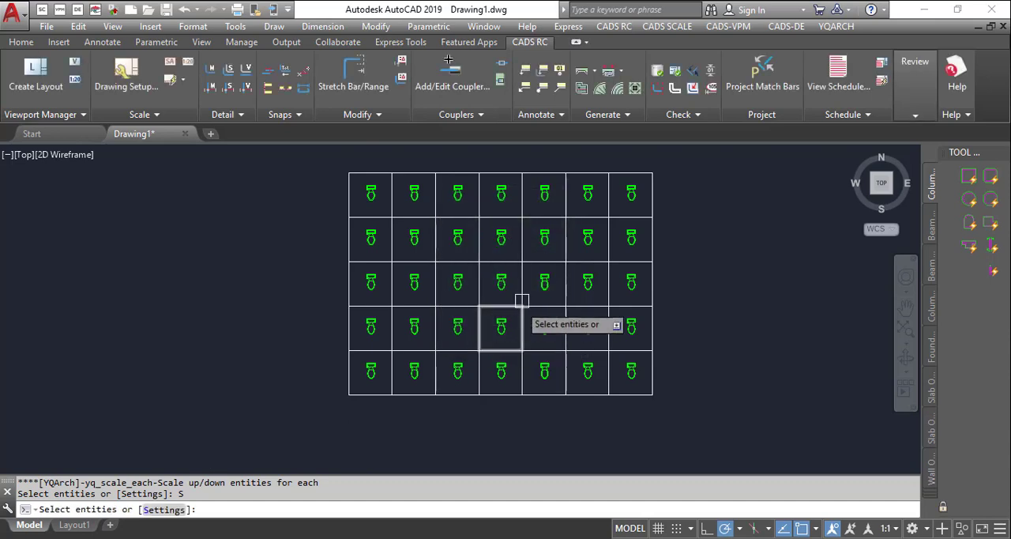
# - Select the toilet symbols in all five grid rows and enlarge each one individually about its middle
pyautogui.click(308, 180)
pyautogui.click(715, 220)
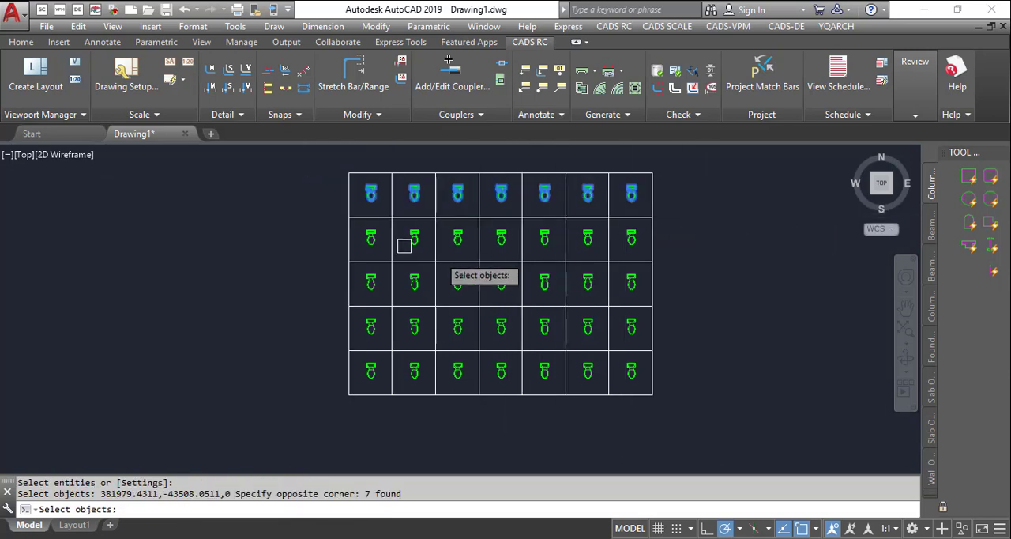
pyautogui.click(321, 227)
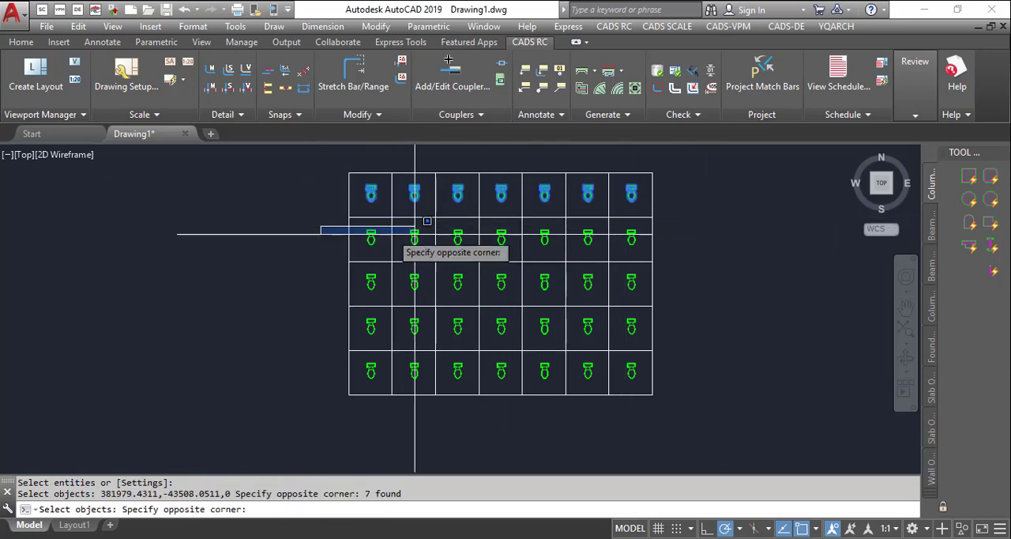
pyautogui.click(739, 236)
pyautogui.click(309, 267)
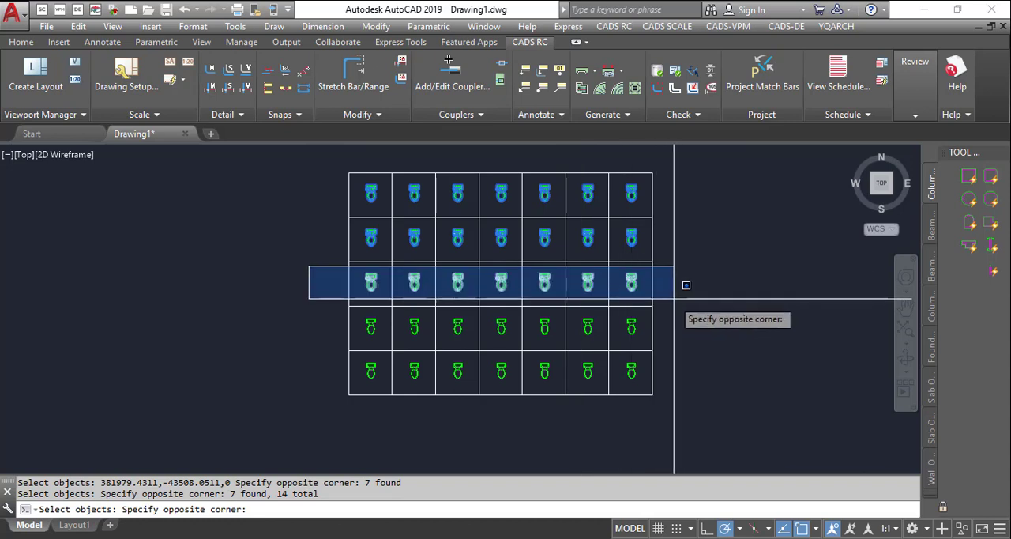
pyautogui.click(694, 297)
pyautogui.click(318, 313)
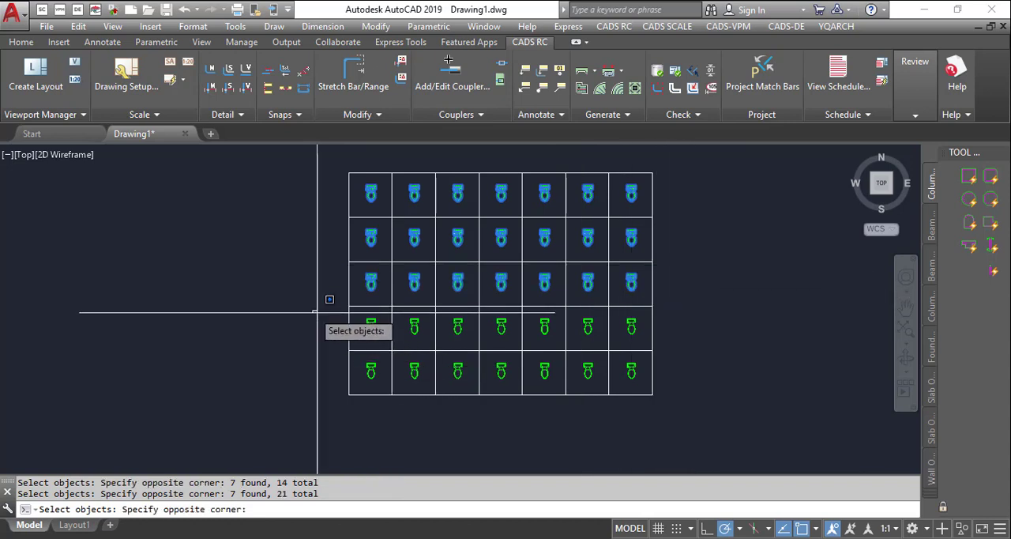
pyautogui.click(693, 338)
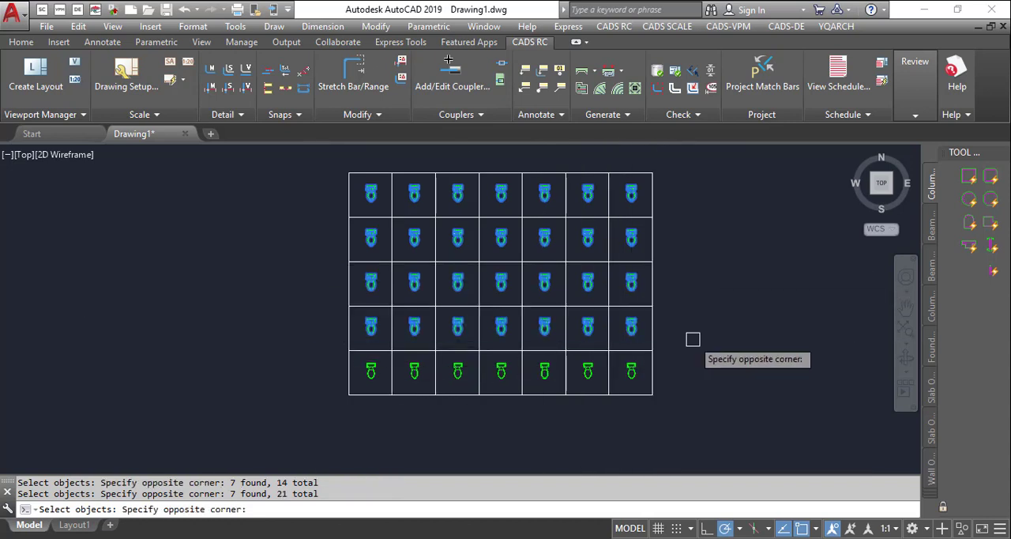
pyautogui.click(327, 353)
pyautogui.click(692, 358)
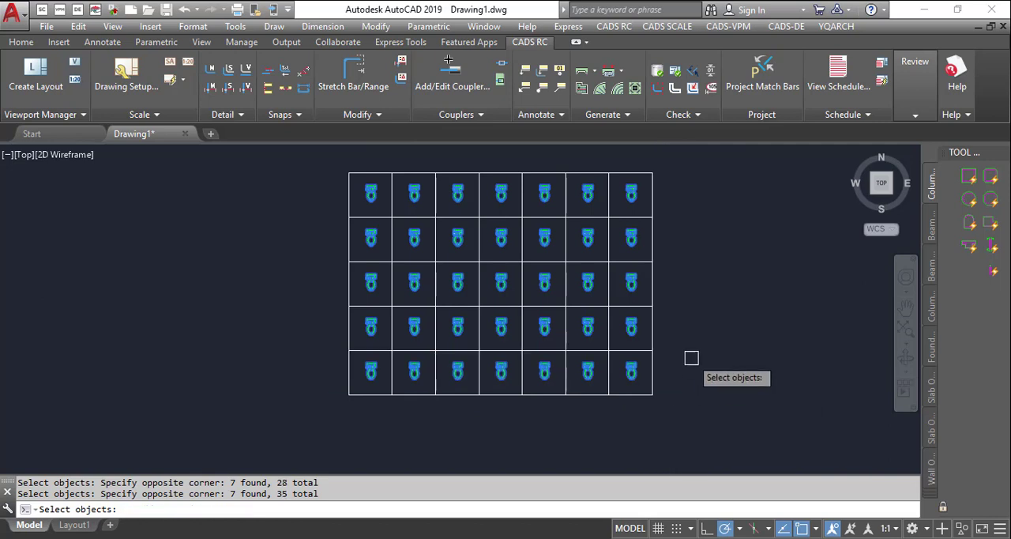
pyautogui.press('Return')
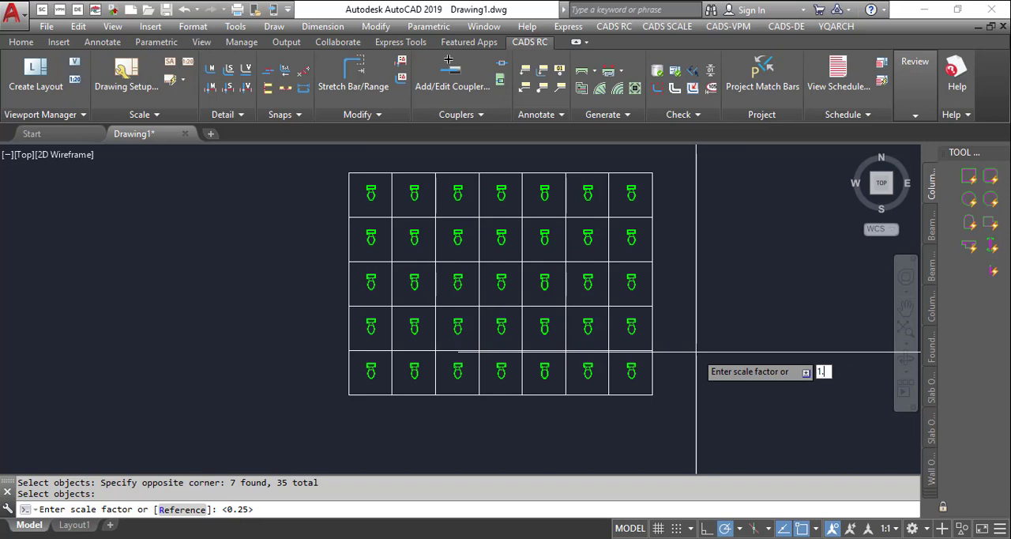
pyautogui.press('Return')
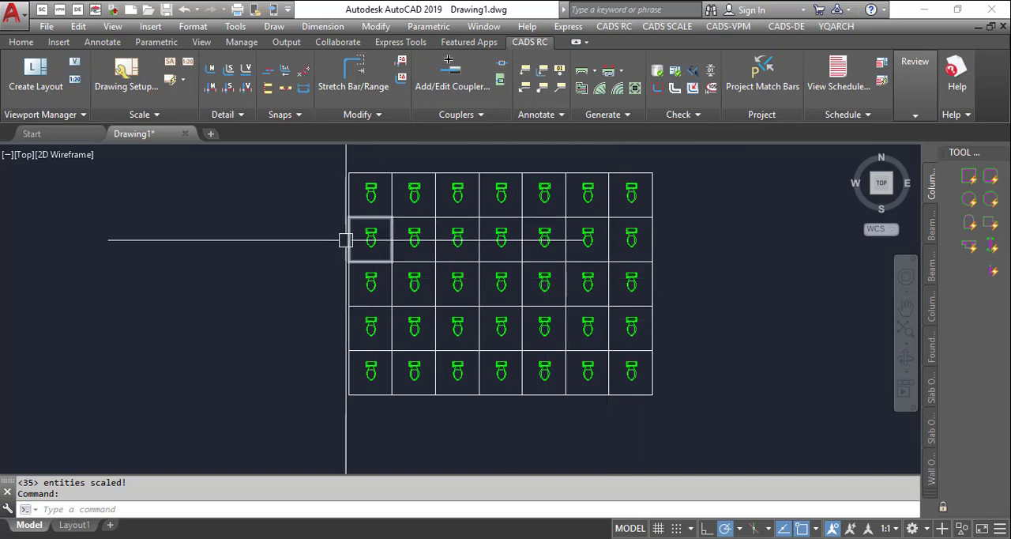
pyautogui.middleClick(592, 265)
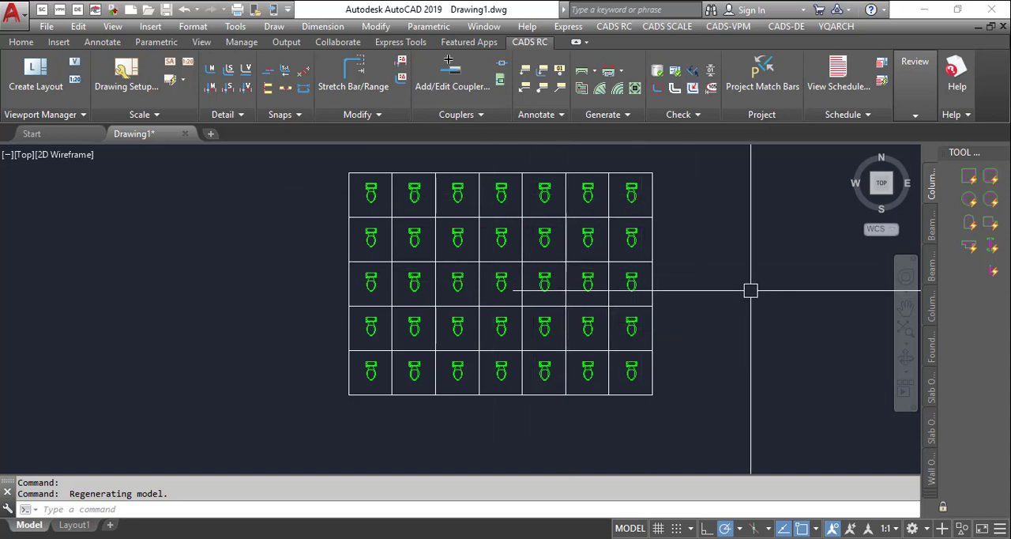
pyautogui.scroll(2, 418, 197)
pyautogui.scroll(-2, 343, 237)
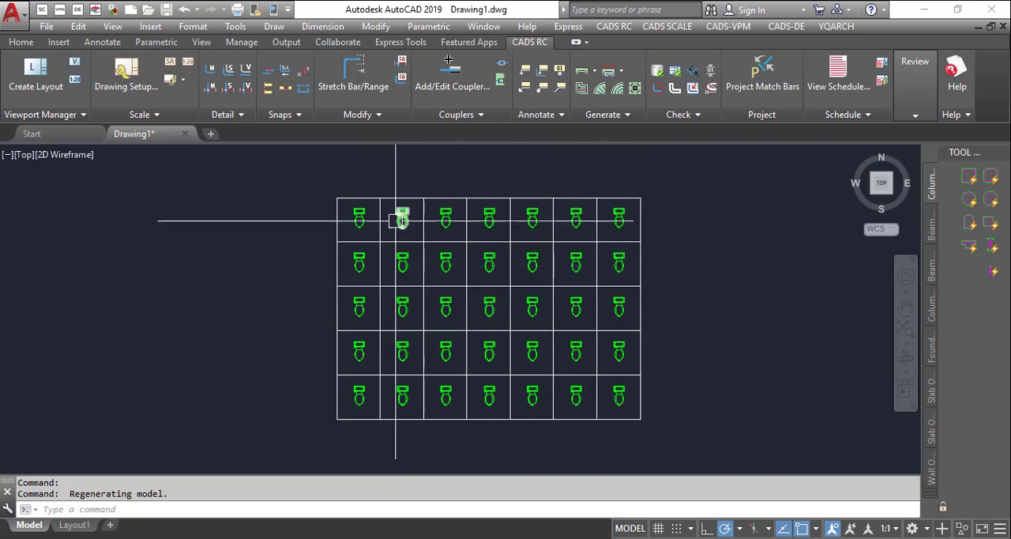
pyautogui.click(302, 199)
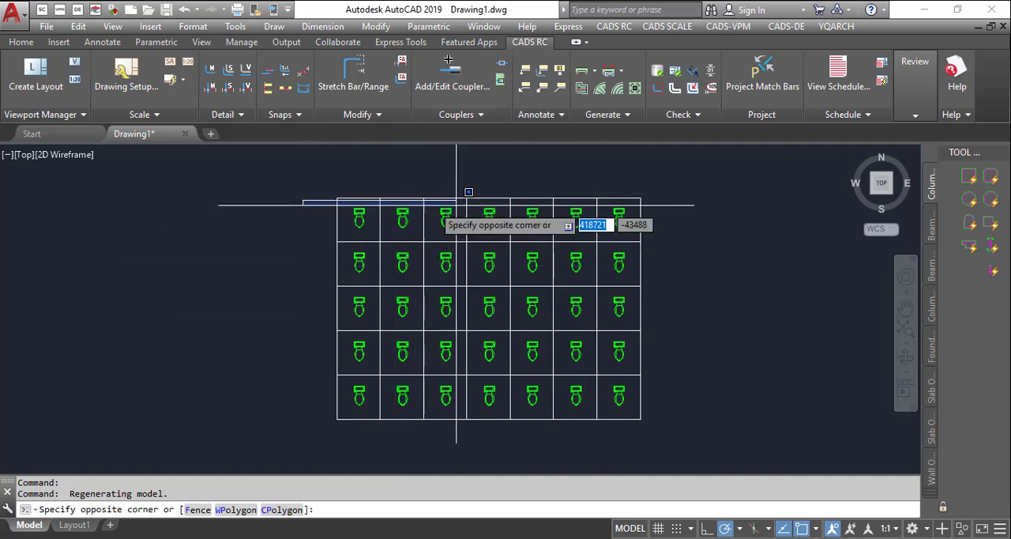
pyautogui.press('Escape')
pyautogui.press('Escape')
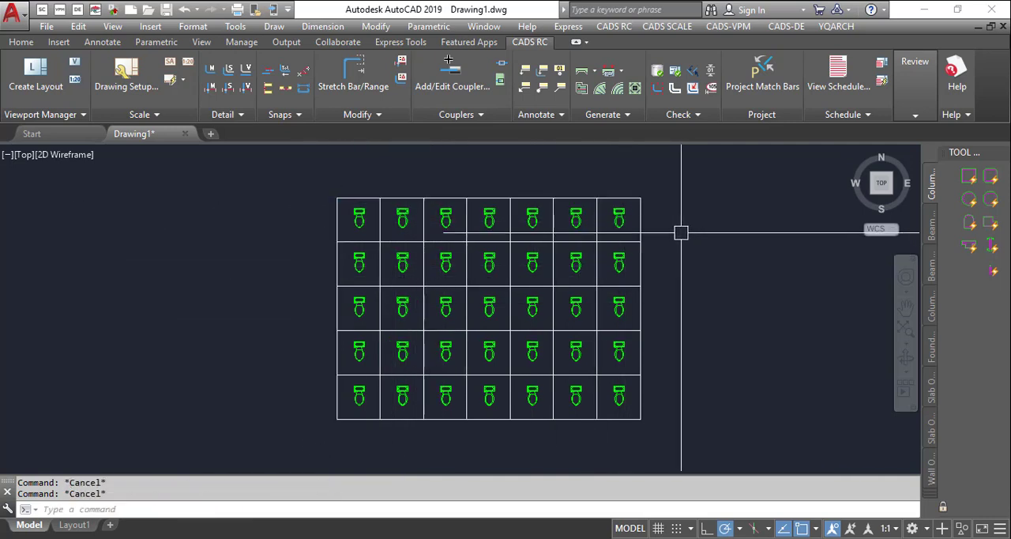
# - Start the ART rotate-each command and select the toilet symbols in the top three grid rows
pyautogui.write('a')
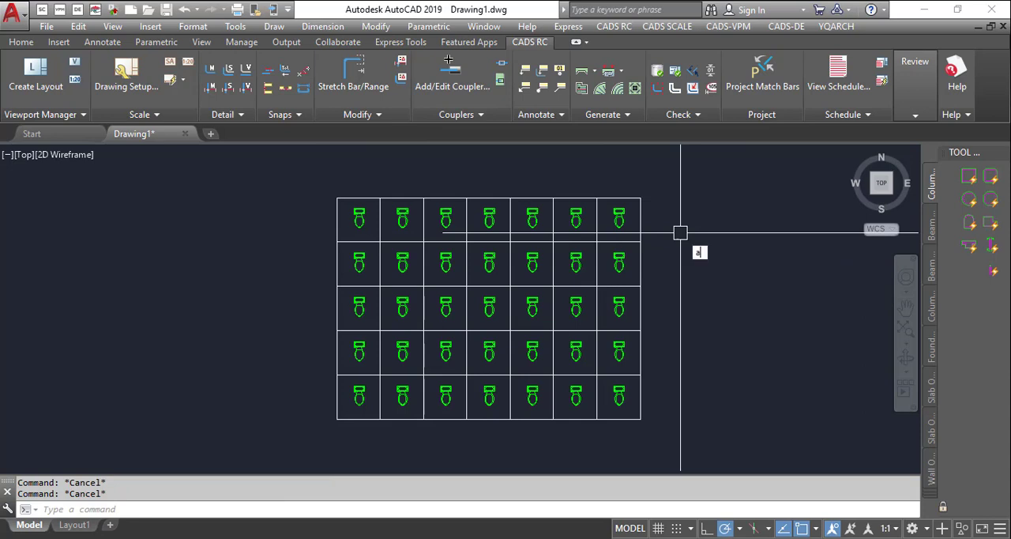
pyautogui.write('rt')
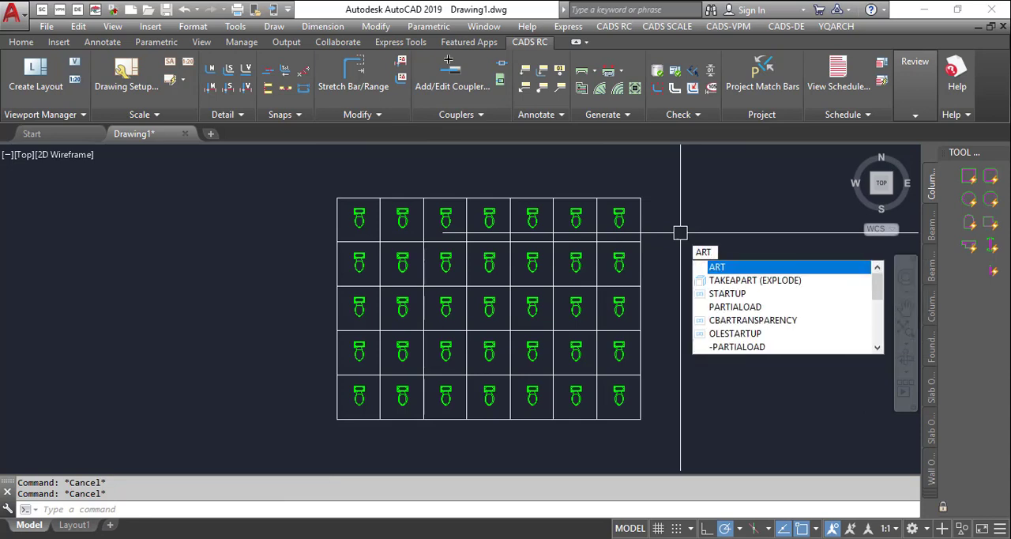
pyautogui.press('Return')
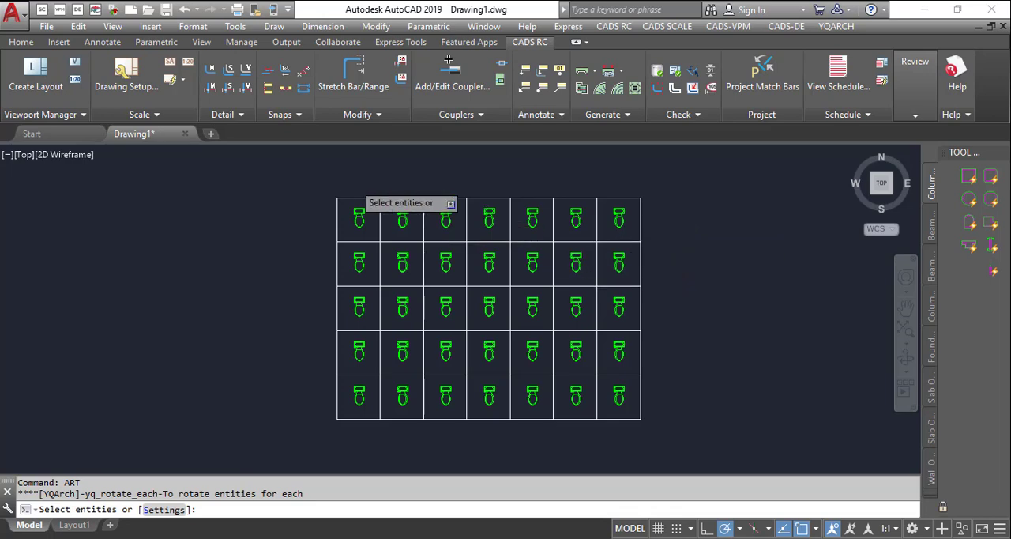
pyautogui.scroll(4, 354, 196)
pyautogui.click(253, 231)
pyautogui.scroll(-4, 380, 267)
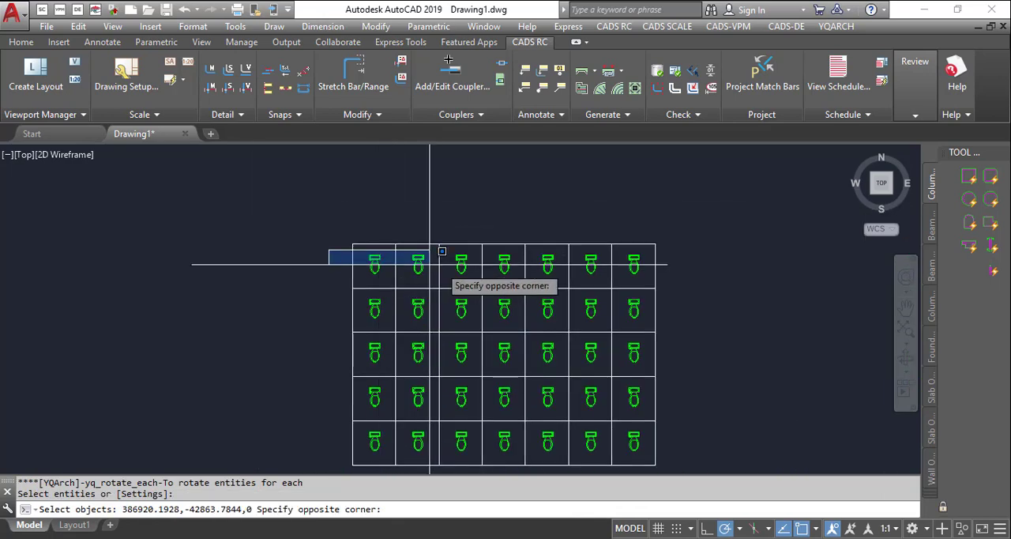
pyautogui.click(710, 281)
pyautogui.click(324, 295)
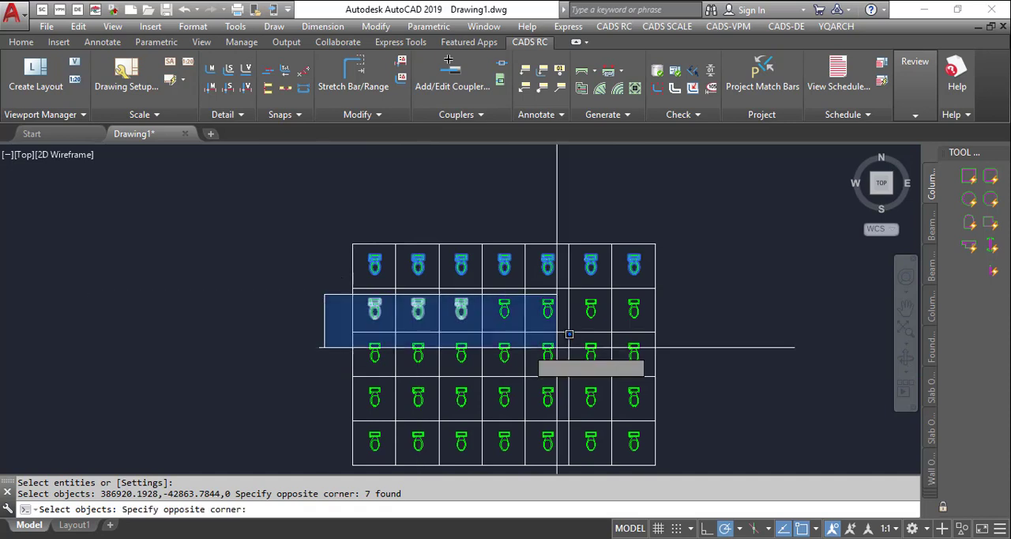
pyautogui.click(676, 317)
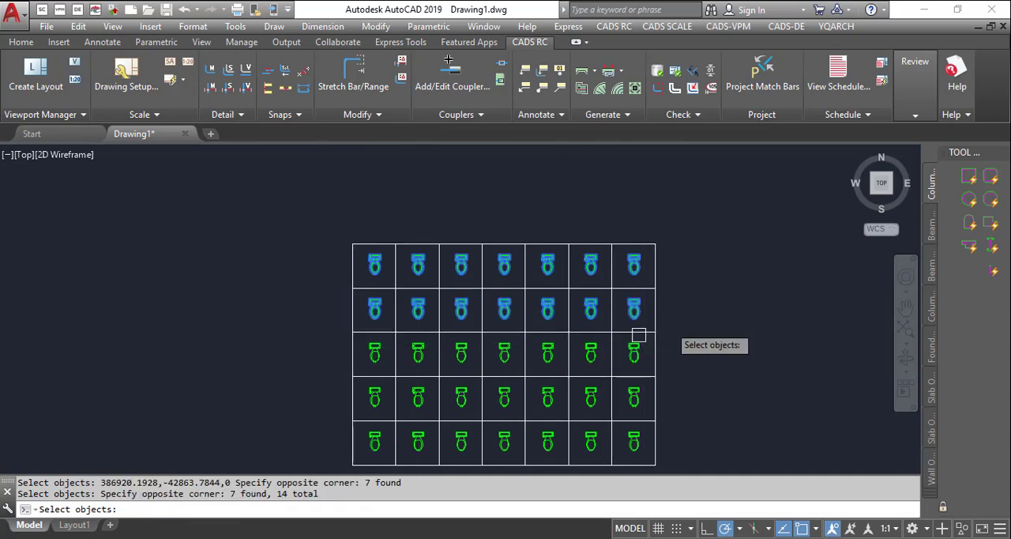
pyautogui.click(322, 328)
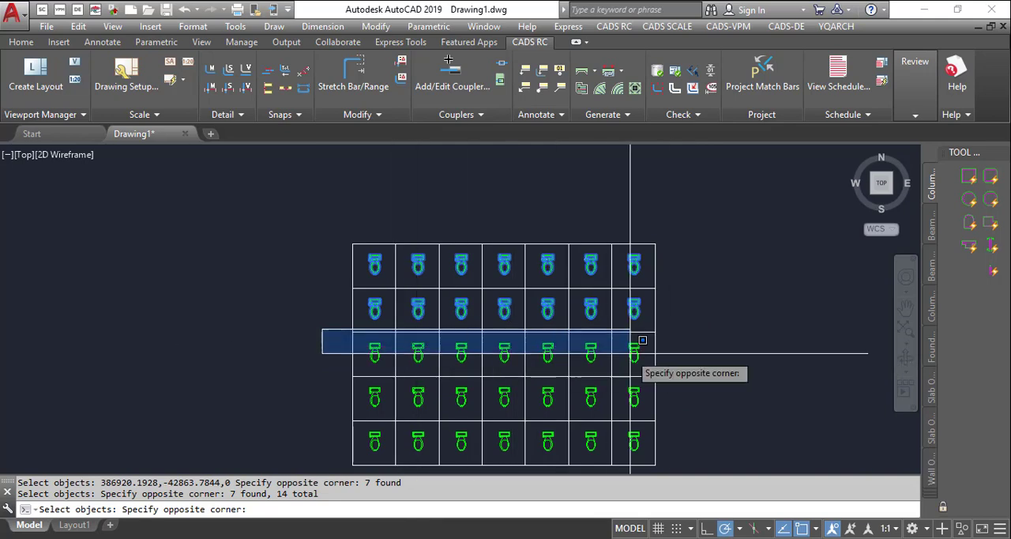
pyautogui.click(665, 353)
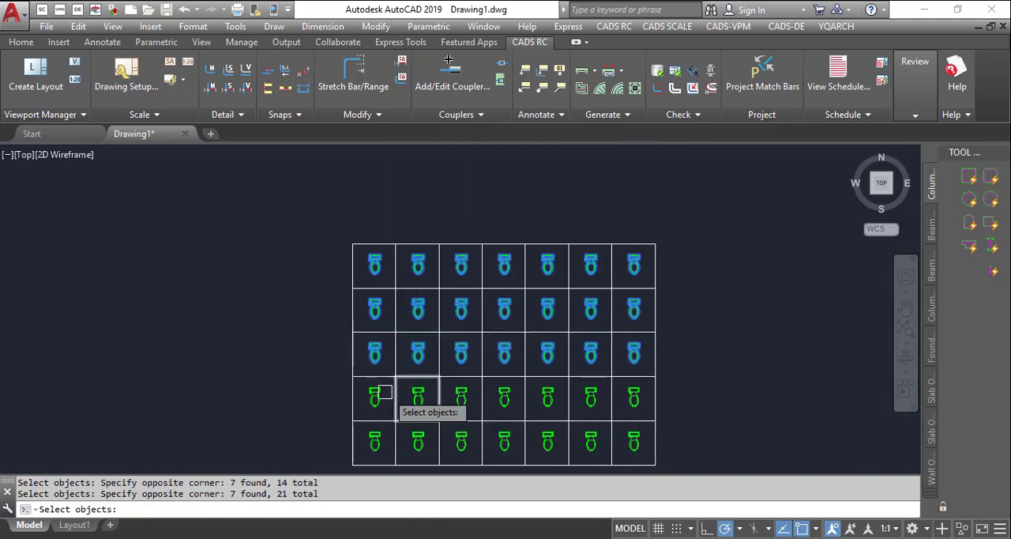
# - Add the toilet symbols of the two lowest grid rows to the selection and rotate every symbol individually by 90 degrees
pyautogui.scroll(4, 355, 395)
pyautogui.click(288, 372)
pyautogui.scroll(-4, 371, 411)
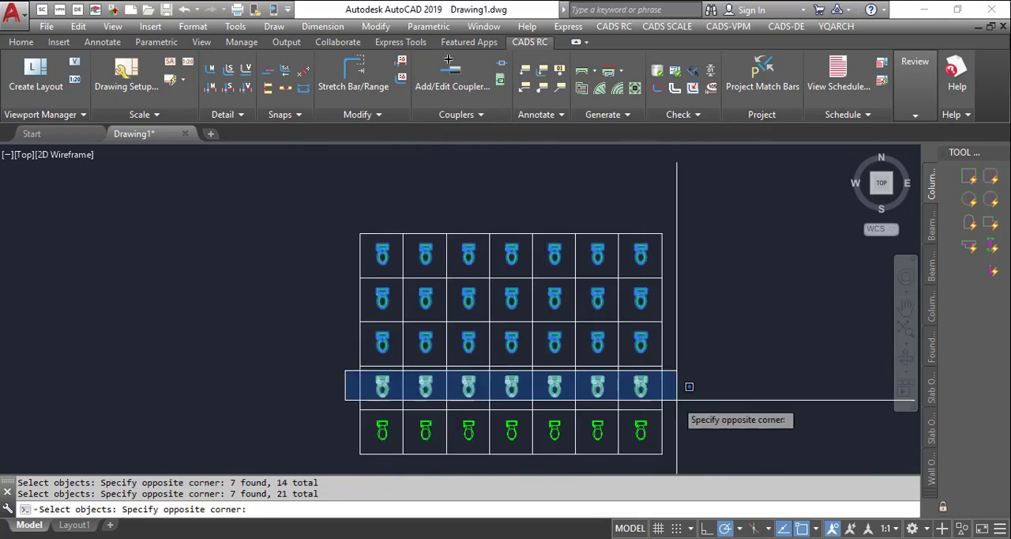
pyautogui.click(681, 399)
pyautogui.scroll(4, 359, 435)
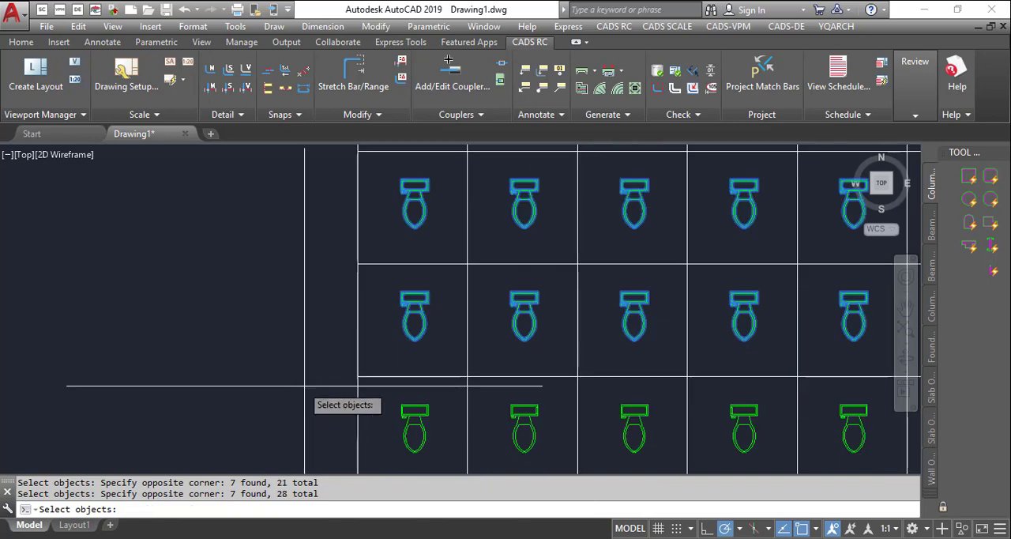
pyautogui.scroll(-2, 347, 399)
pyautogui.click(361, 391)
pyautogui.scroll(-3, 685, 413)
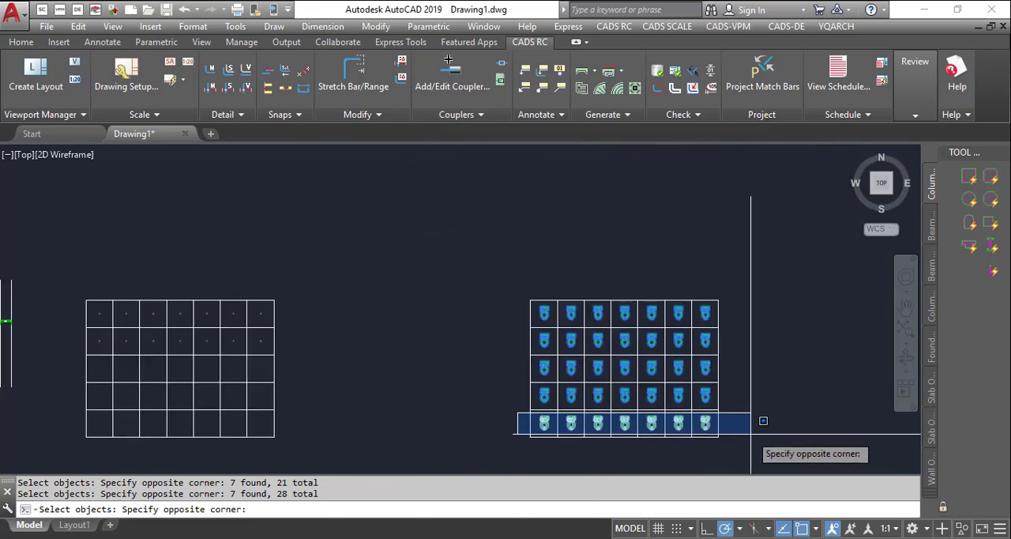
pyautogui.click(758, 426)
pyautogui.scroll(3, 741, 399)
pyautogui.press('Return')
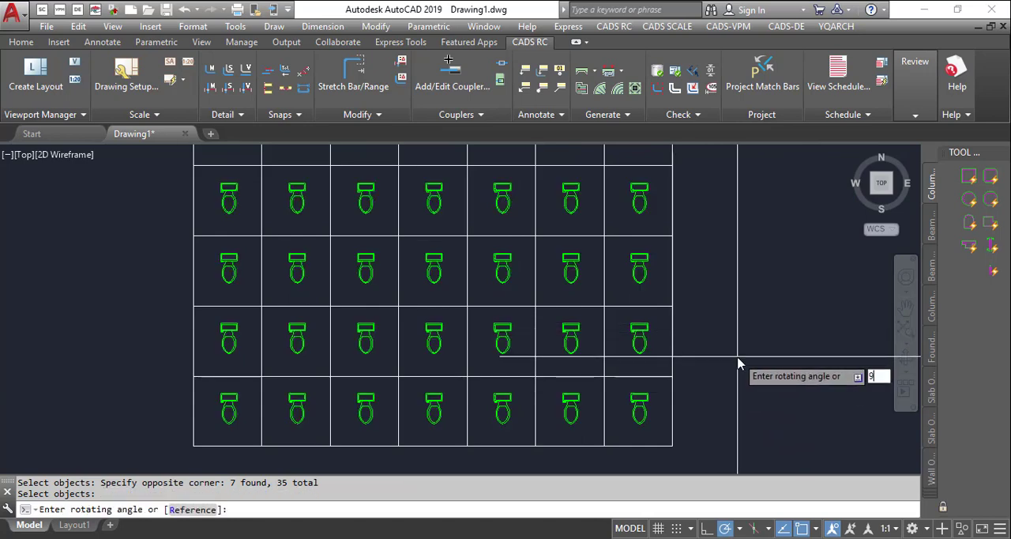
pyautogui.press('Return')
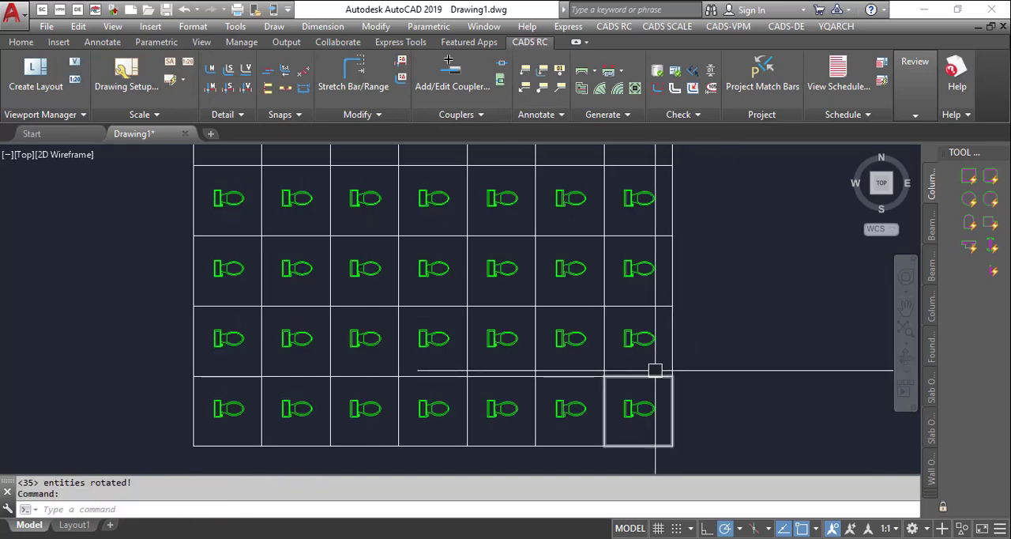
# - Review the base point and geometric position options in the ART command's settings, and cancel the command
pyautogui.write('art')
pyautogui.press('Return')
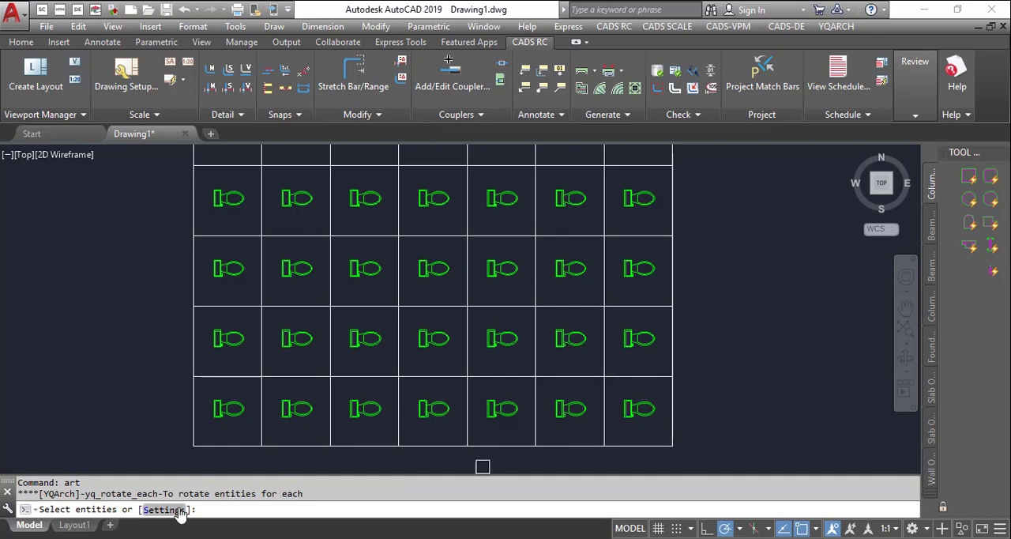
pyautogui.click(150, 513)
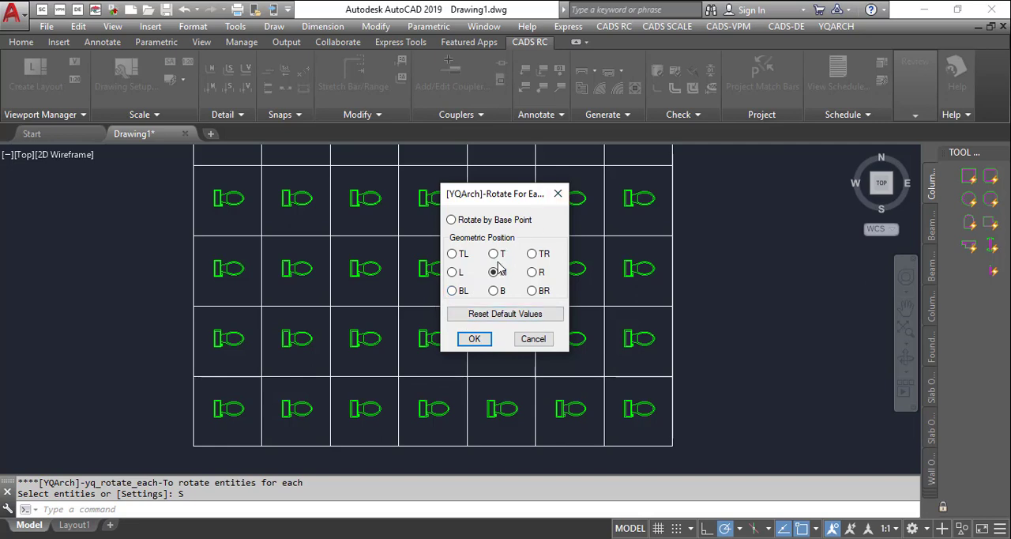
pyautogui.click(559, 199)
pyautogui.scroll(-4, 641, 267)
pyautogui.press('Escape')
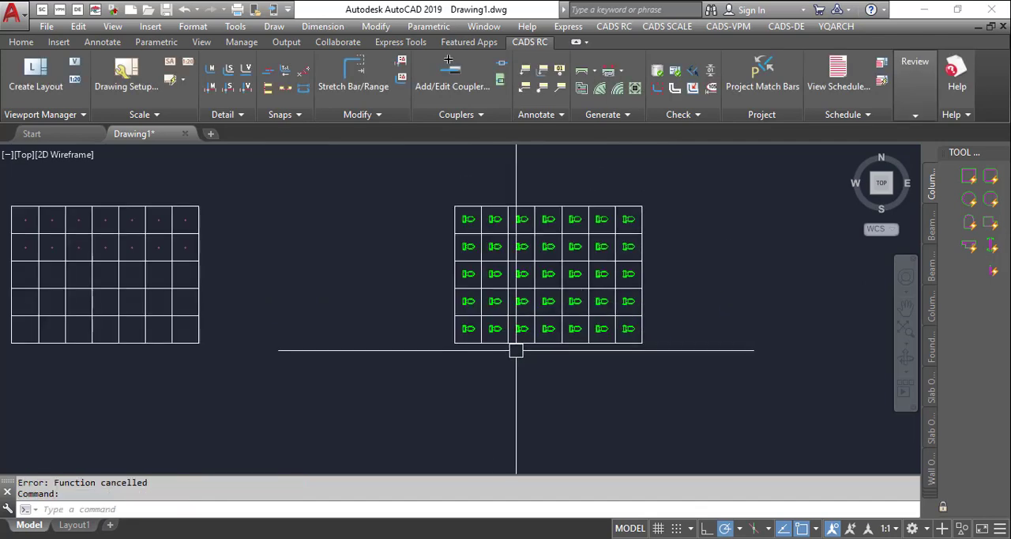
# - Start the AMI mirror-each command and select the toilet symbols in the top three grid rows
pyautogui.scroll(2, 551, 267)
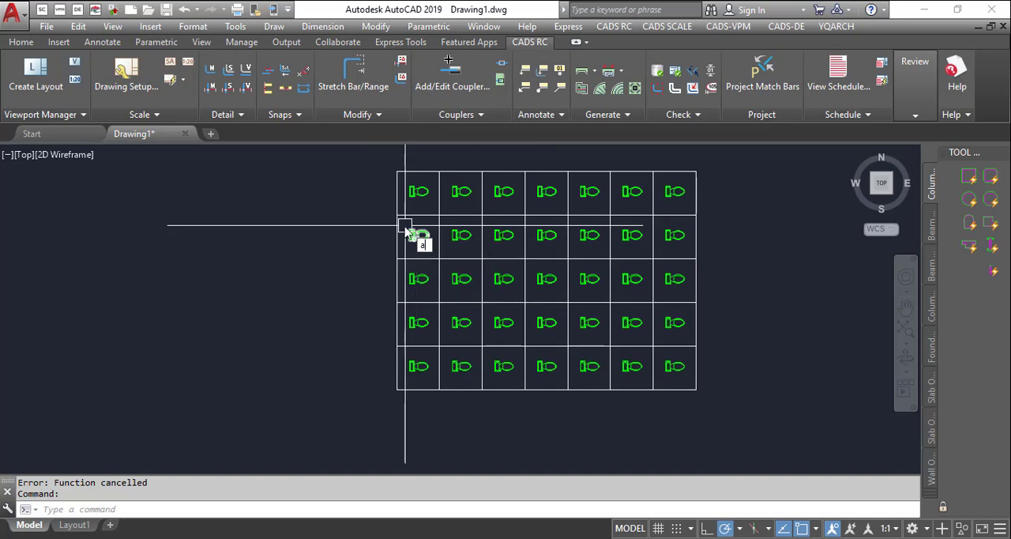
pyautogui.press('Return')
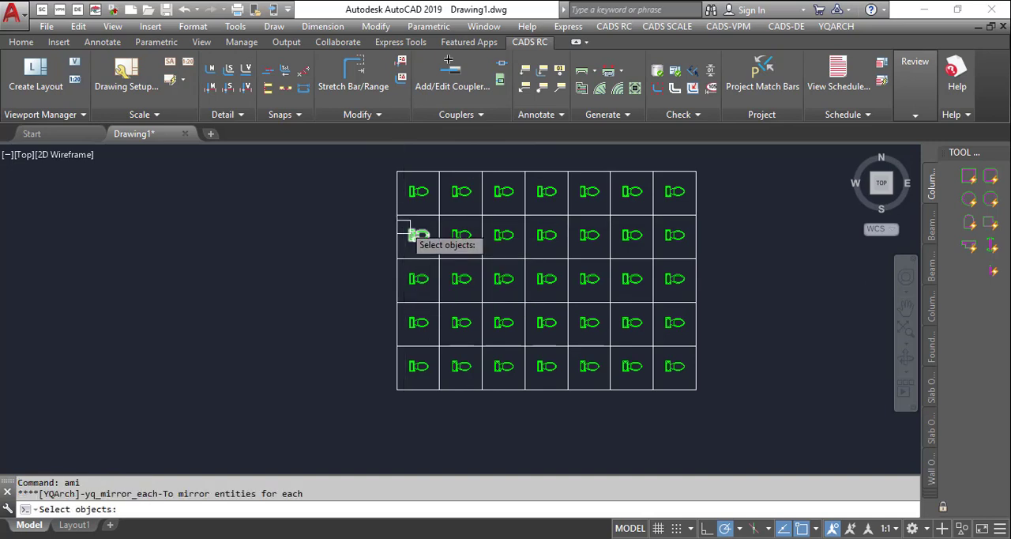
pyautogui.scroll(2, 395, 178)
pyautogui.click(348, 185)
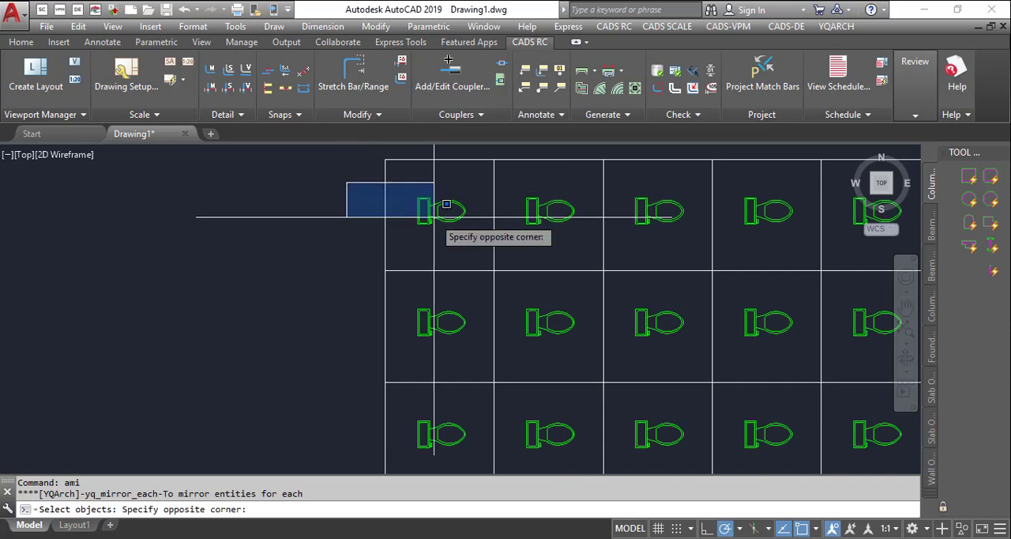
pyautogui.scroll(-3, 422, 219)
pyautogui.click(772, 229)
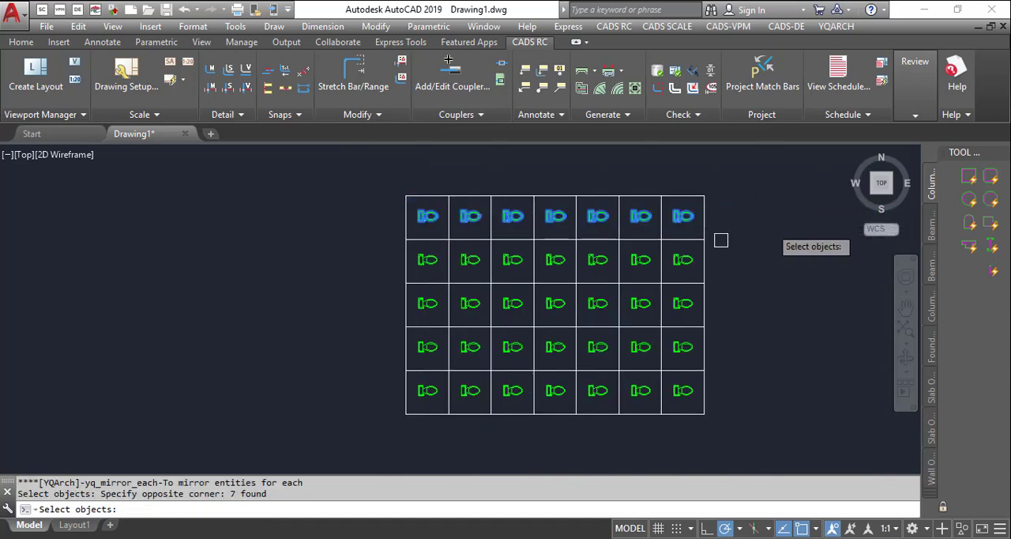
pyautogui.click(363, 245)
pyautogui.click(752, 263)
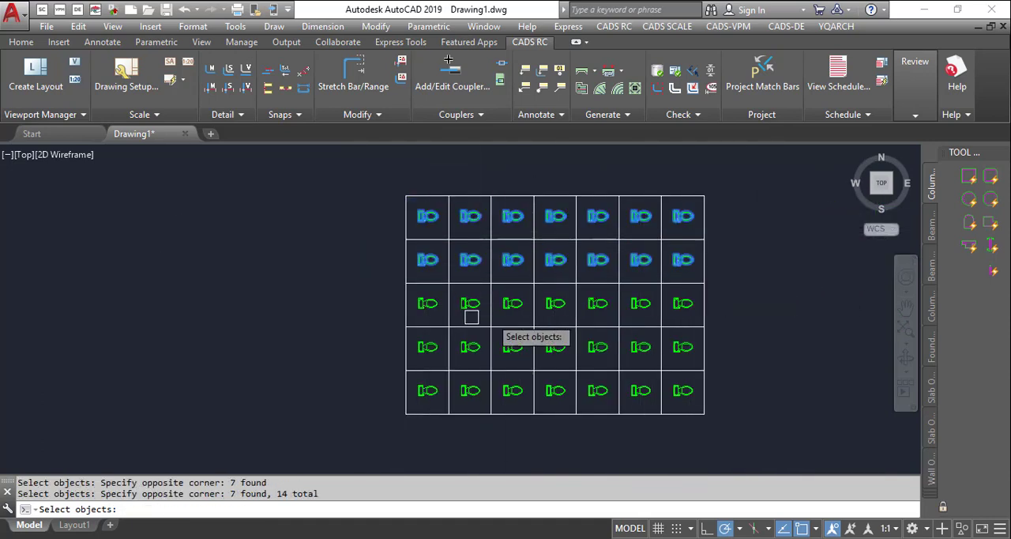
pyautogui.click(367, 288)
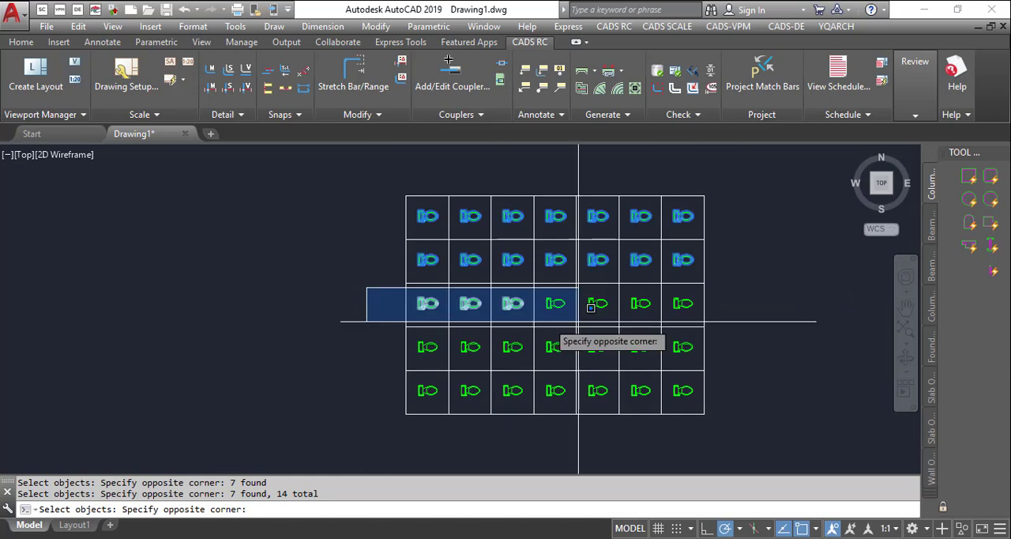
pyautogui.click(813, 312)
# - Add the toilet symbols of the two lowest grid rows and mirror every symbol individually about a near-vertical line beside the grid
pyautogui.click(355, 330)
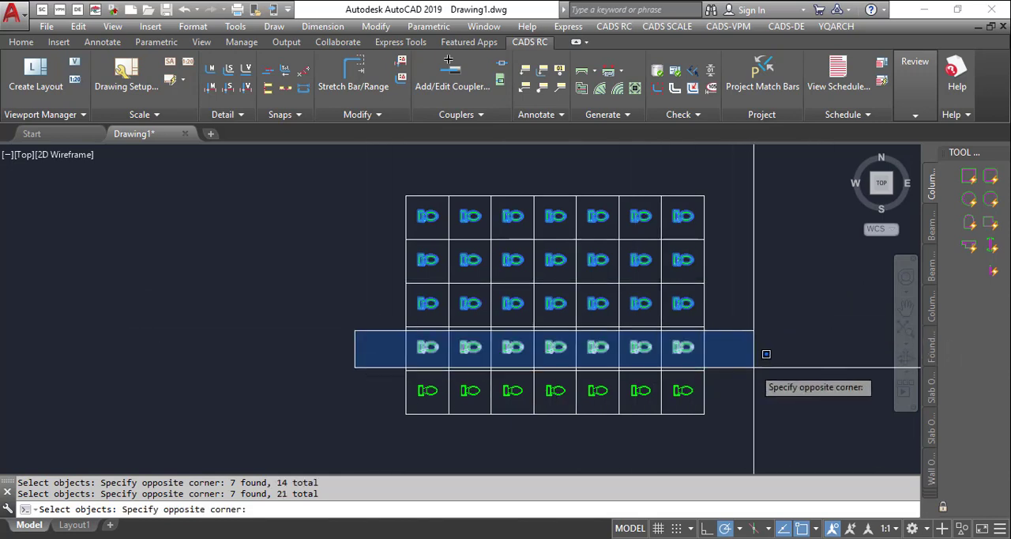
pyautogui.click(765, 351)
pyautogui.click(355, 374)
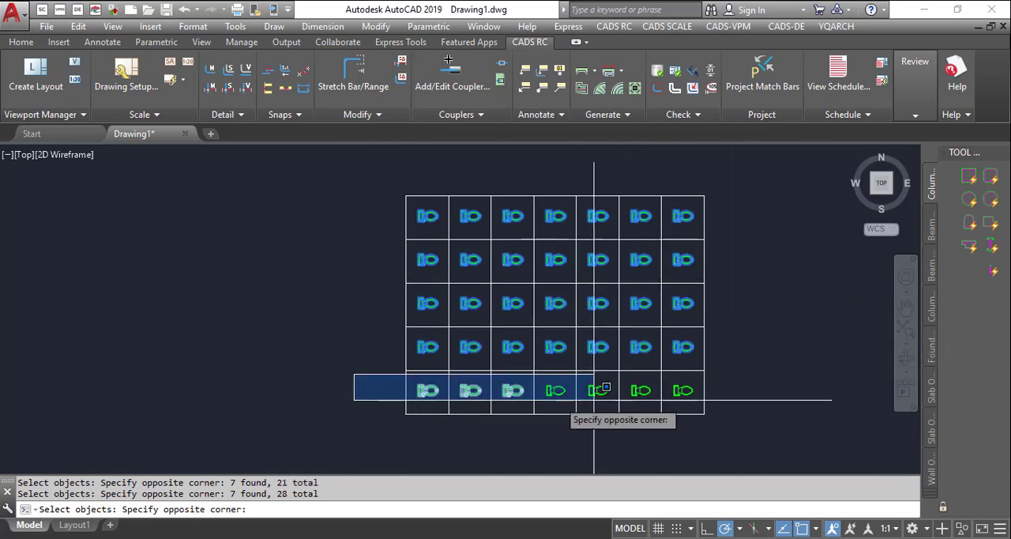
pyautogui.click(745, 405)
pyautogui.press('Return')
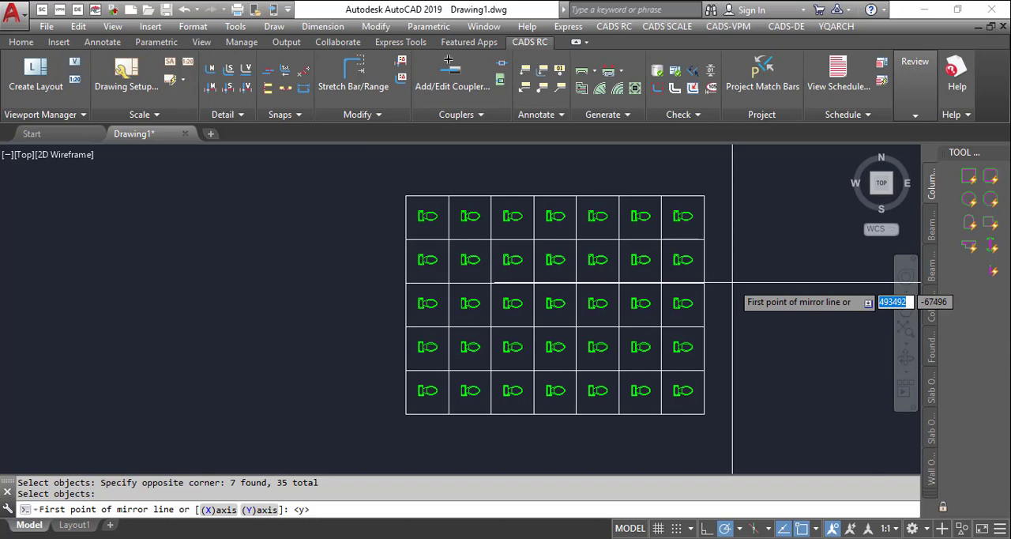
pyautogui.click(737, 184)
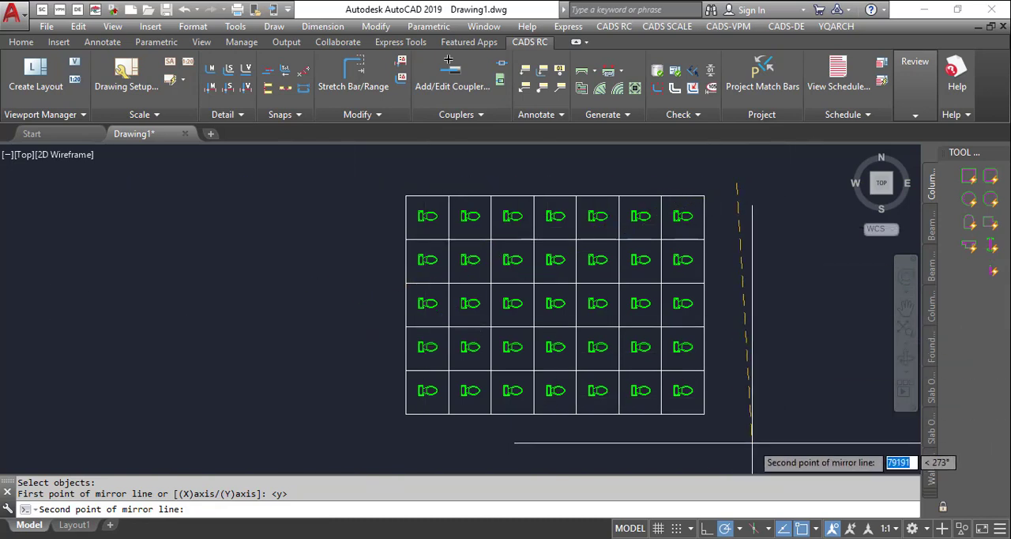
pyautogui.click(740, 444)
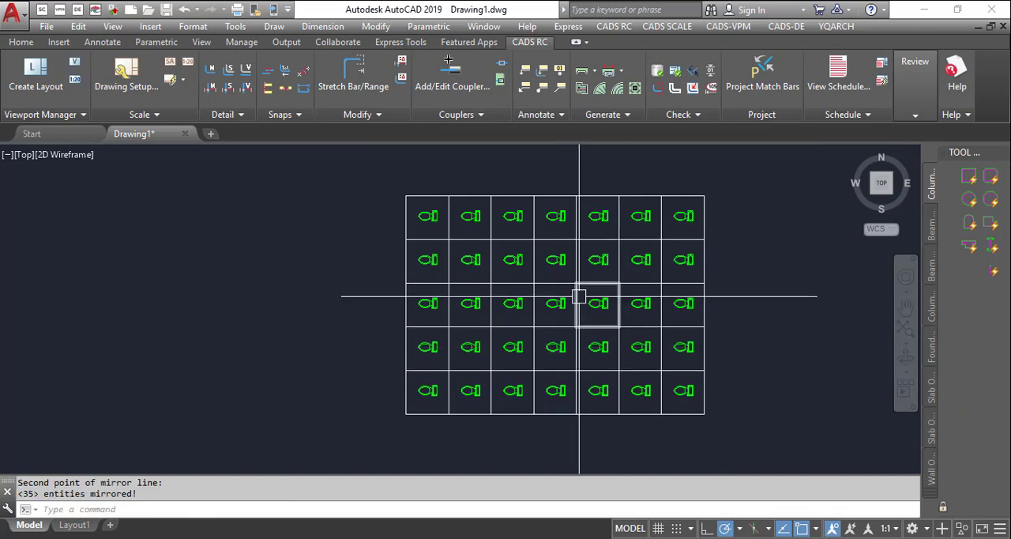
pyautogui.scroll(-5, 537, 276)
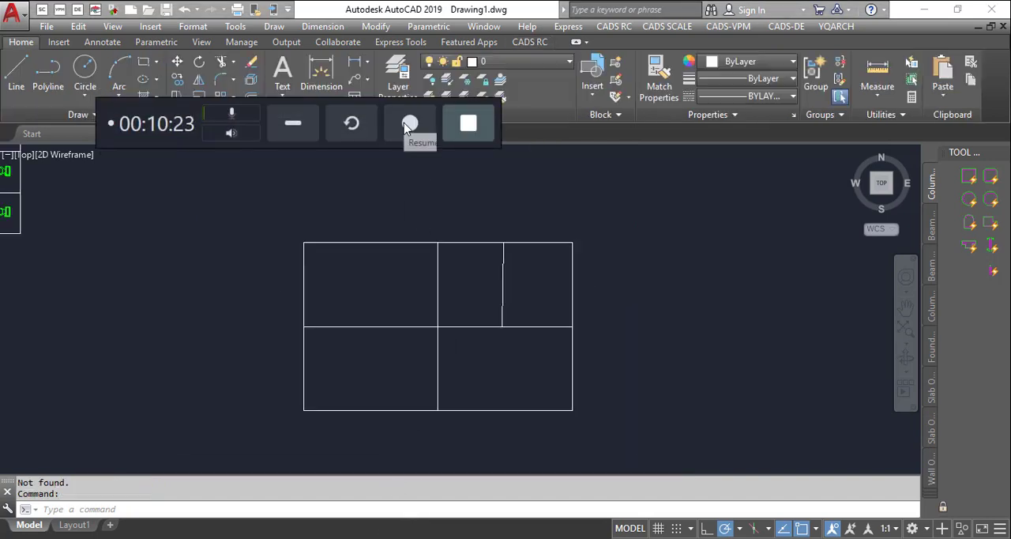
# - Try the XGZ oblique correction on the slanted line in the upper-right cell, picking it near its upper end, and undo the correction
pyautogui.click(292, 127)
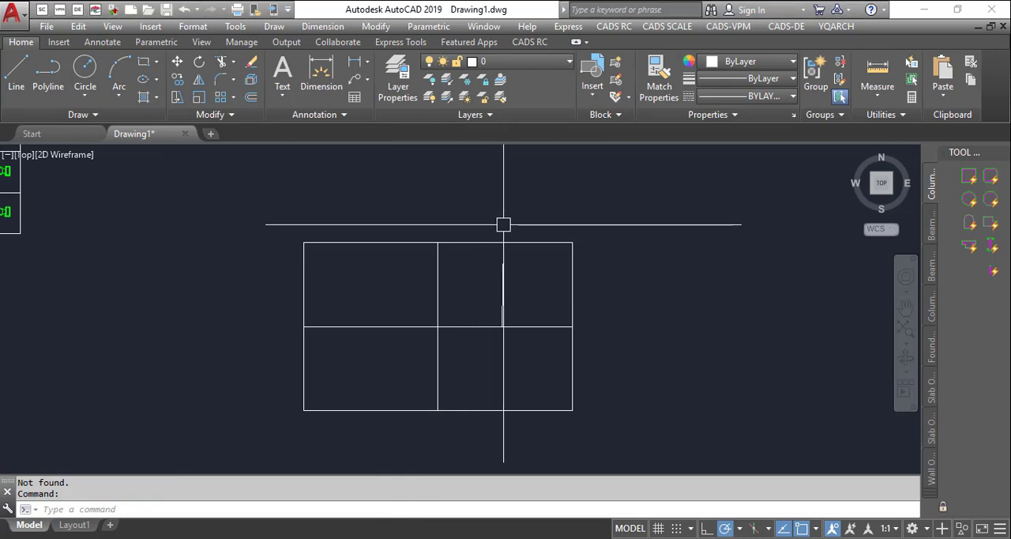
pyautogui.scroll(2, 527, 196)
pyautogui.scroll(-2, 530, 207)
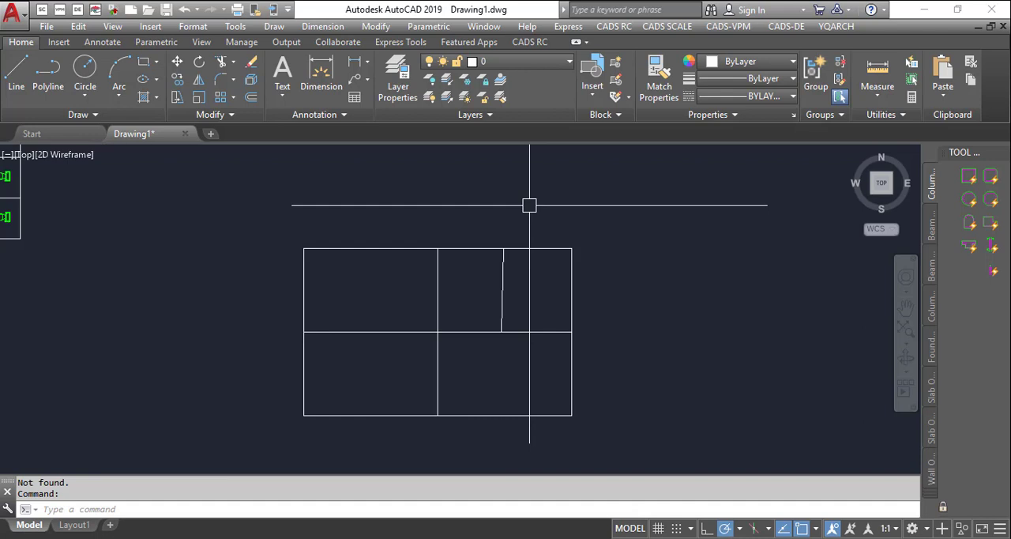
pyautogui.scroll(4, 552, 246)
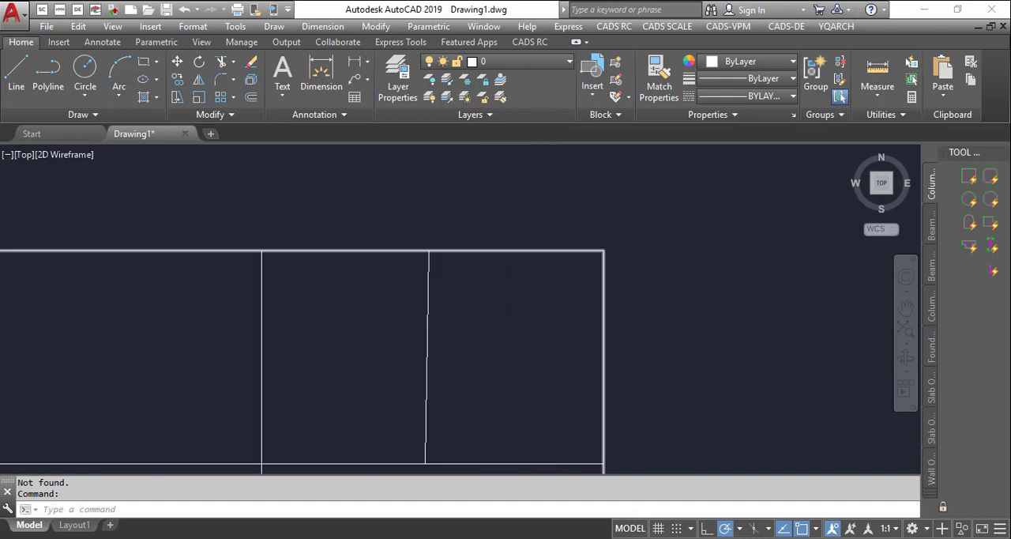
pyautogui.moveTo(552, 247); pyautogui.dragTo(522, 224, button='middle')
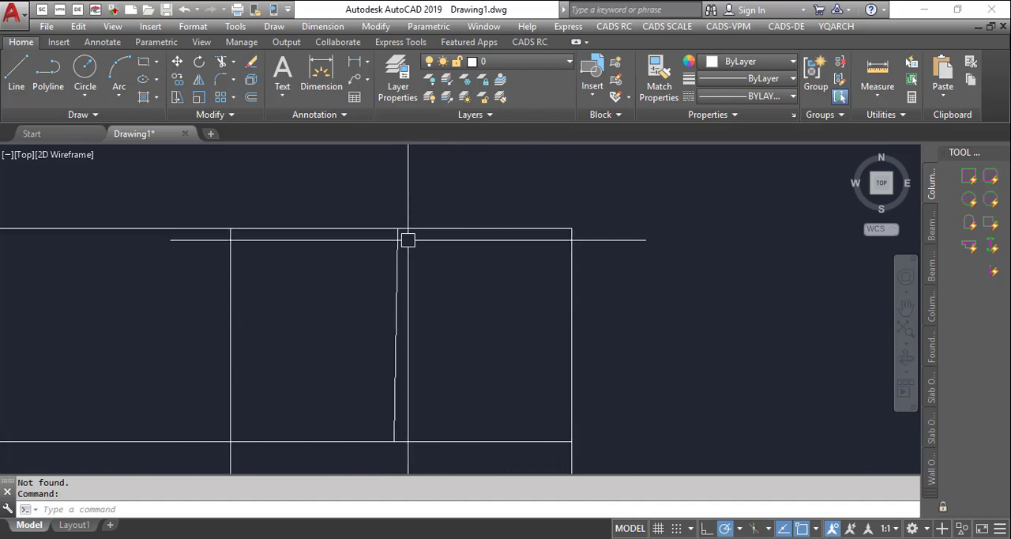
pyautogui.scroll(-3, 546, 154)
pyautogui.scroll(4, 562, 176)
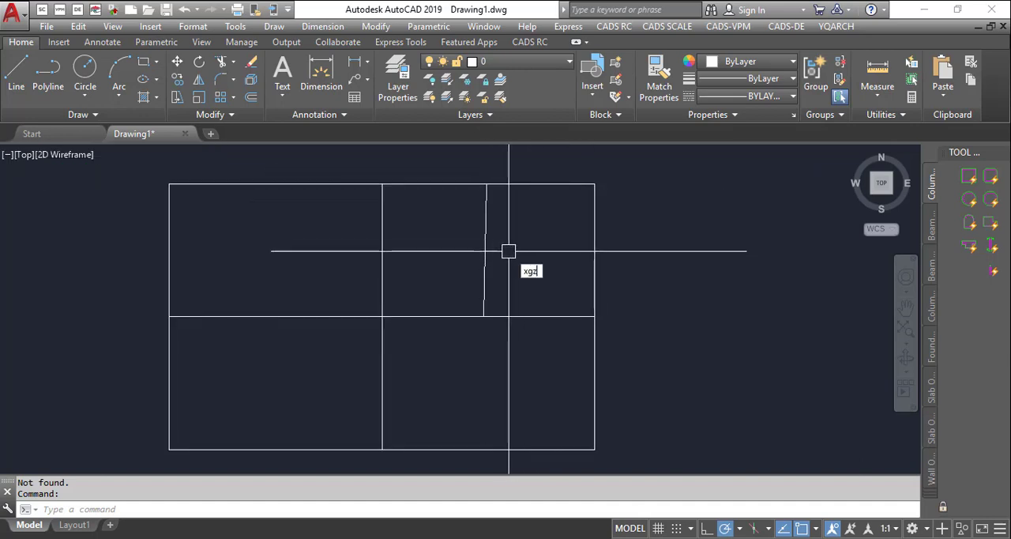
pyautogui.press('Return')
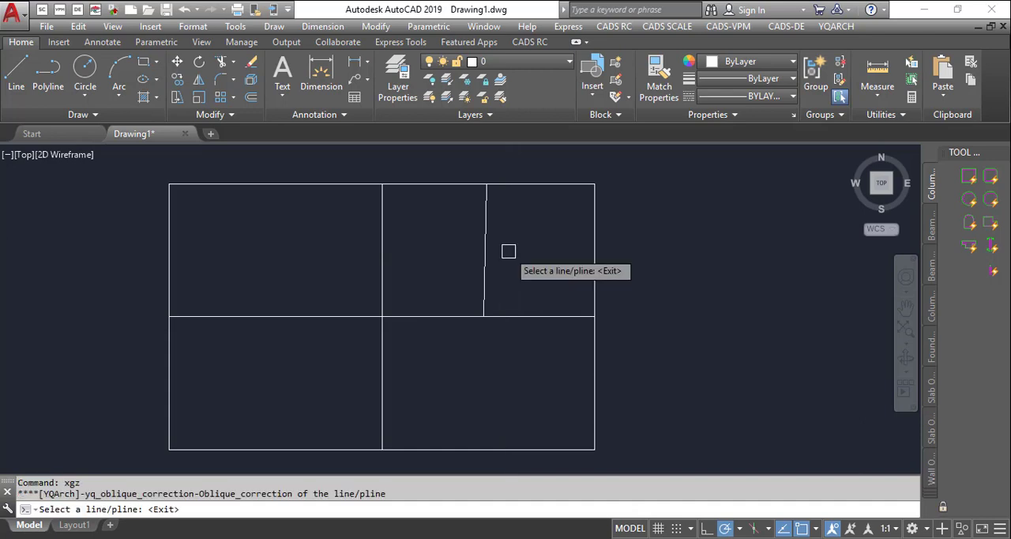
pyautogui.scroll(2, 524, 219)
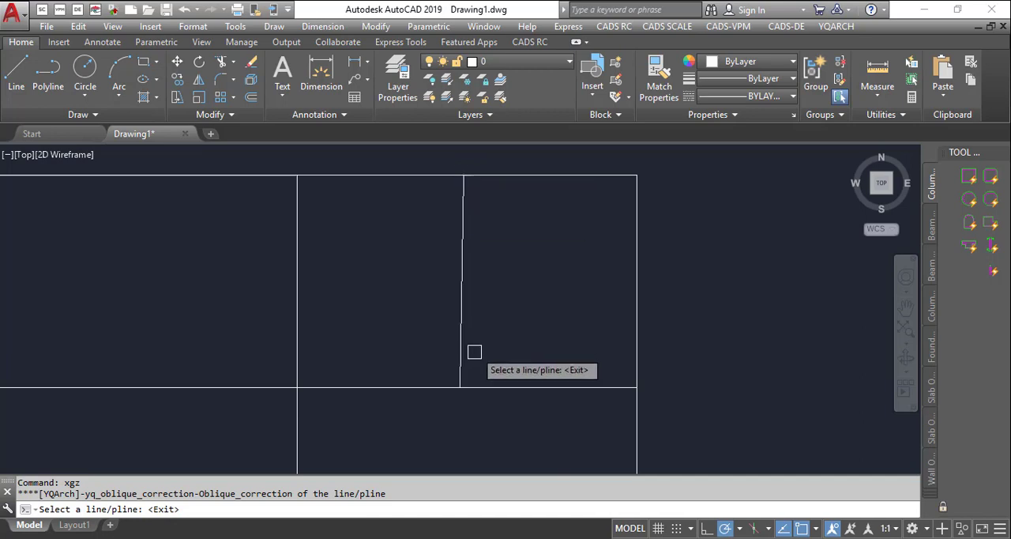
pyautogui.click(465, 173)
pyautogui.press('Escape')
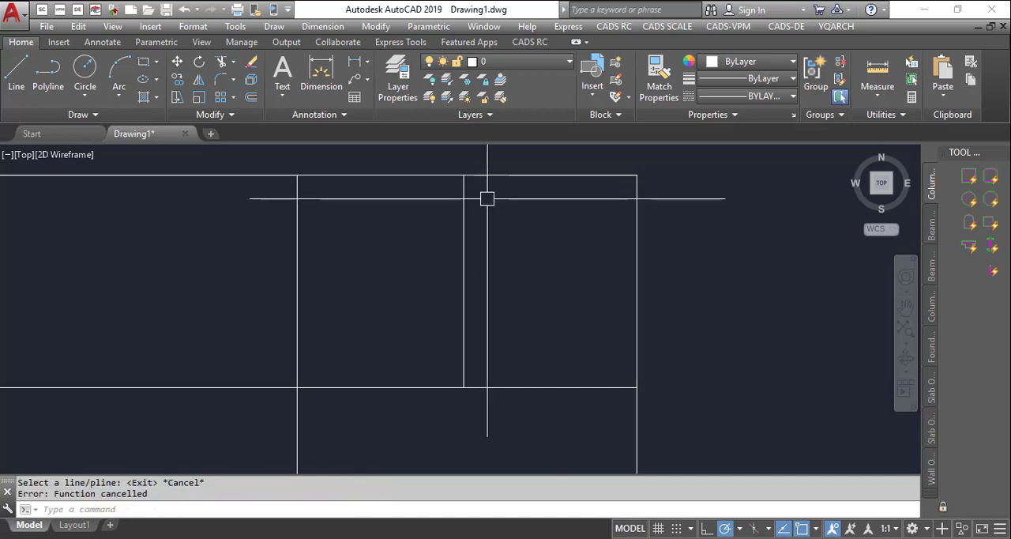
pyautogui.hotkey('ctrl', 'z')
# - Straighten the slanted line in the upper-right cell with the XGZ oblique correction, picking it near its lower end
pyautogui.scroll(-2, 486, 198)
pyautogui.scroll(2, 493, 219)
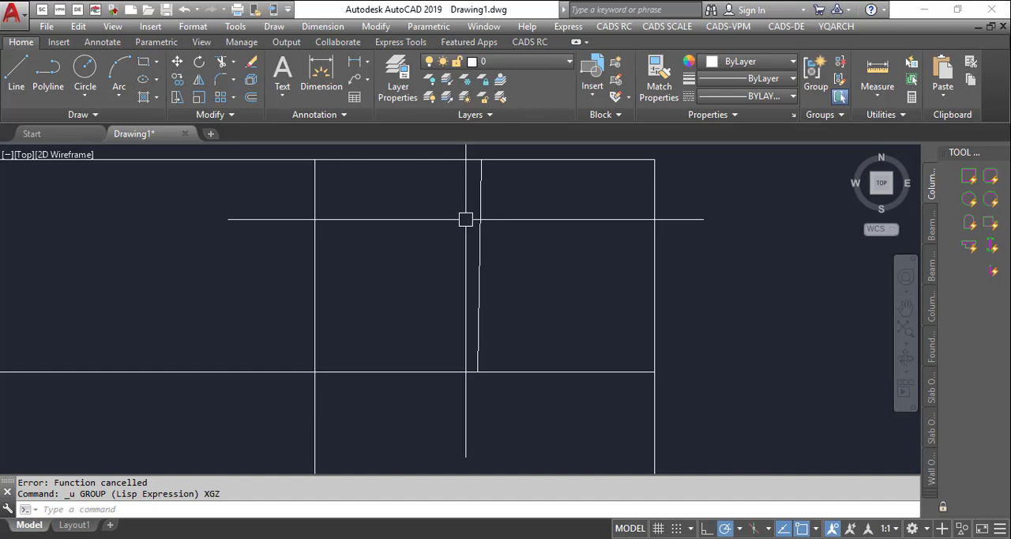
pyautogui.write('G')
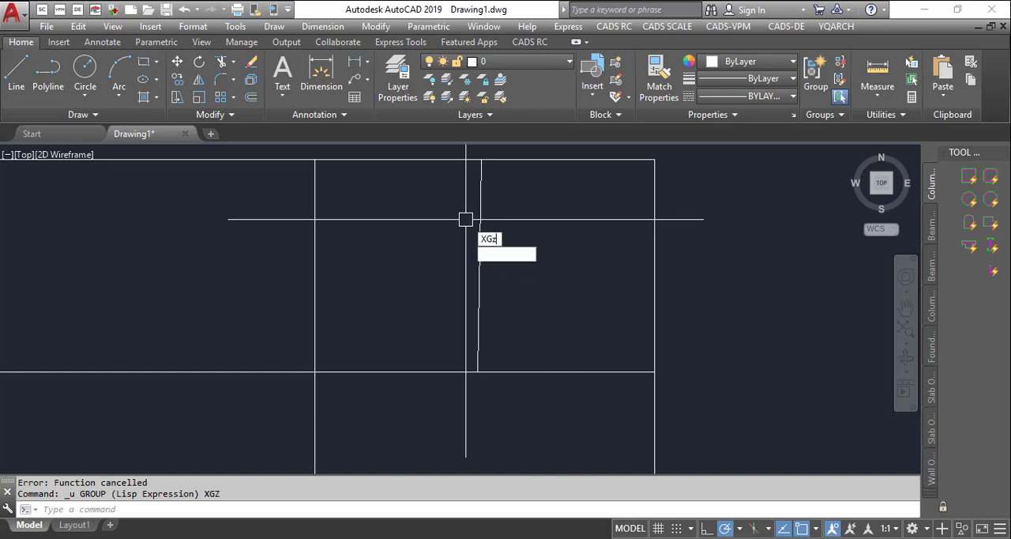
pyautogui.write('z')
pyautogui.press('Return')
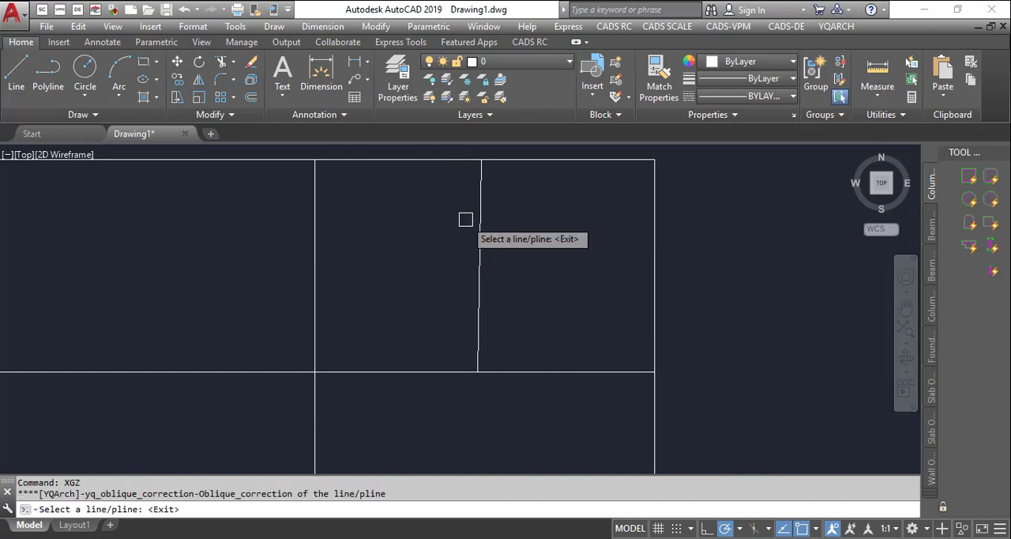
pyautogui.click(475, 372)
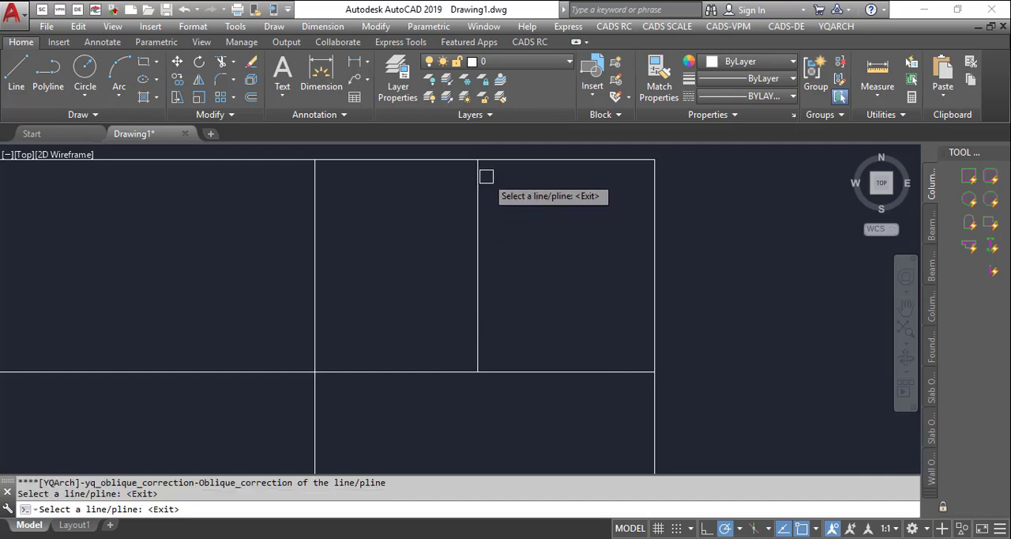
pyautogui.scroll(2, 472, 169)
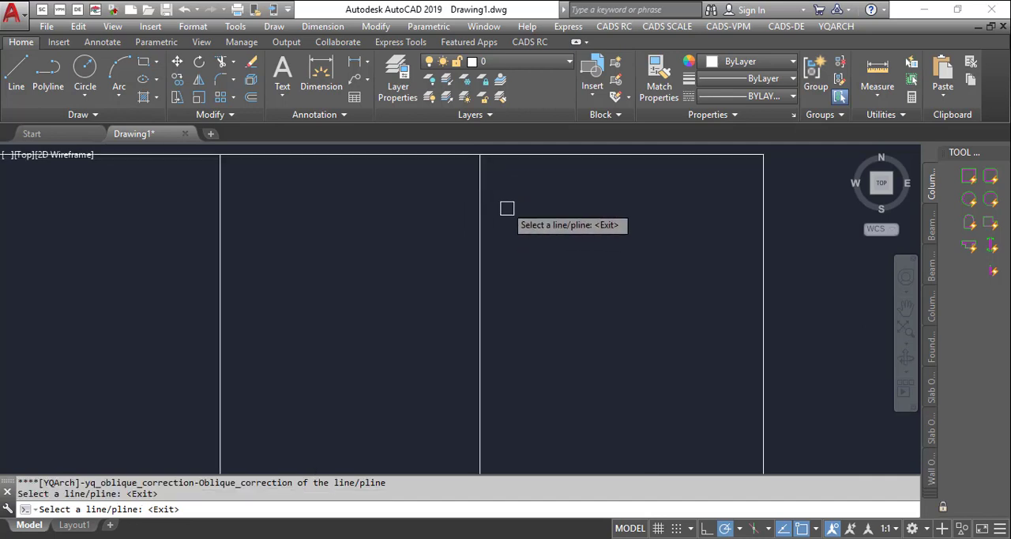
pyautogui.press('Escape')
pyautogui.scroll(-4, 522, 232)
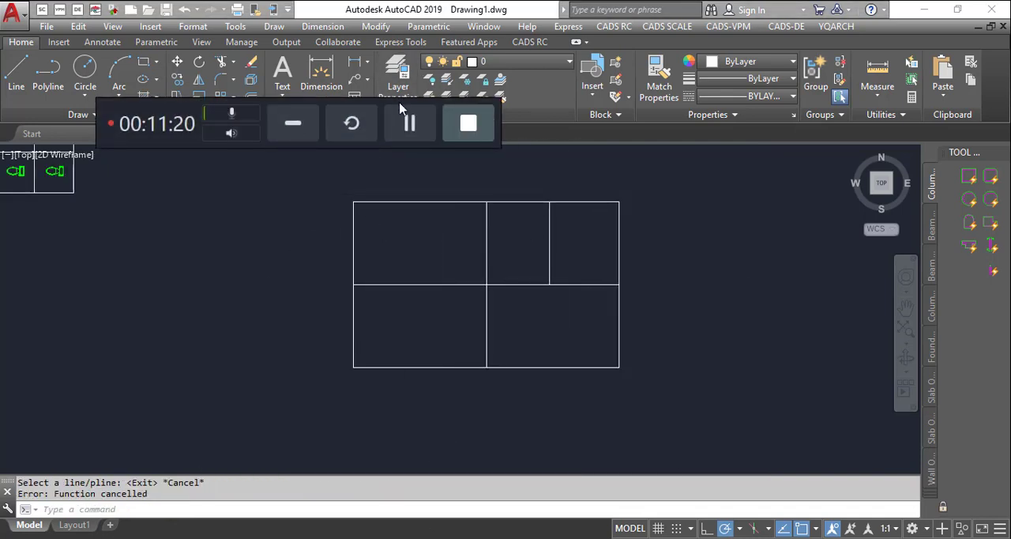
# - Examine the floor plan's room names, level labels, and door and window tags around the W/C, bedroom, lobby, study and master bedroom
pyautogui.click(408, 123)
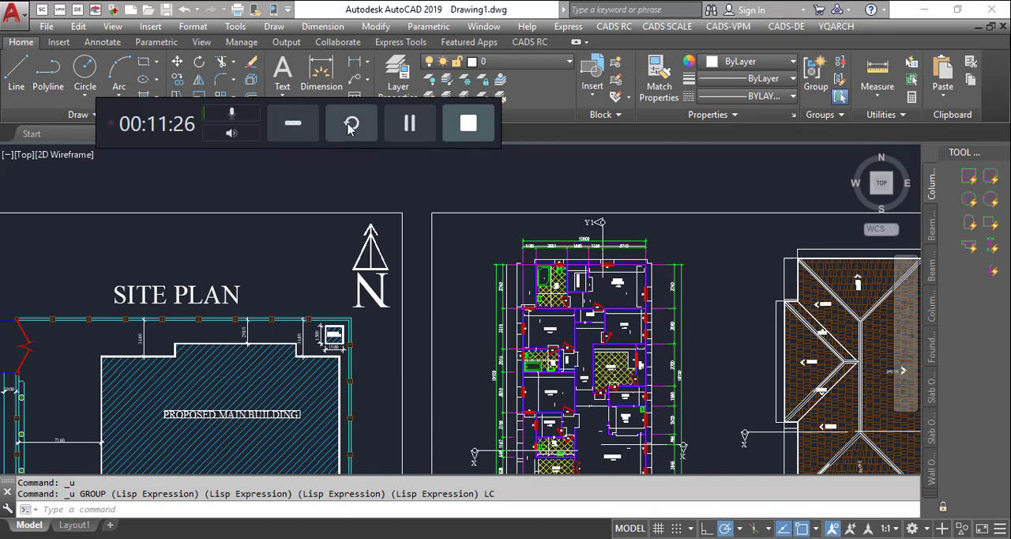
pyautogui.click(305, 126)
pyautogui.scroll(6, 543, 290)
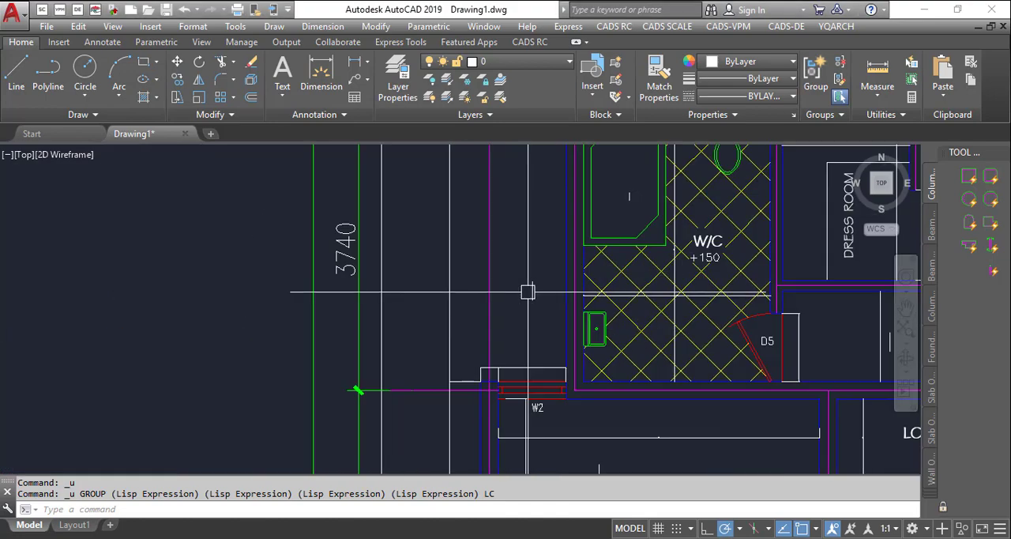
pyautogui.scroll(-3, 492, 277)
pyautogui.scroll(2, 524, 228)
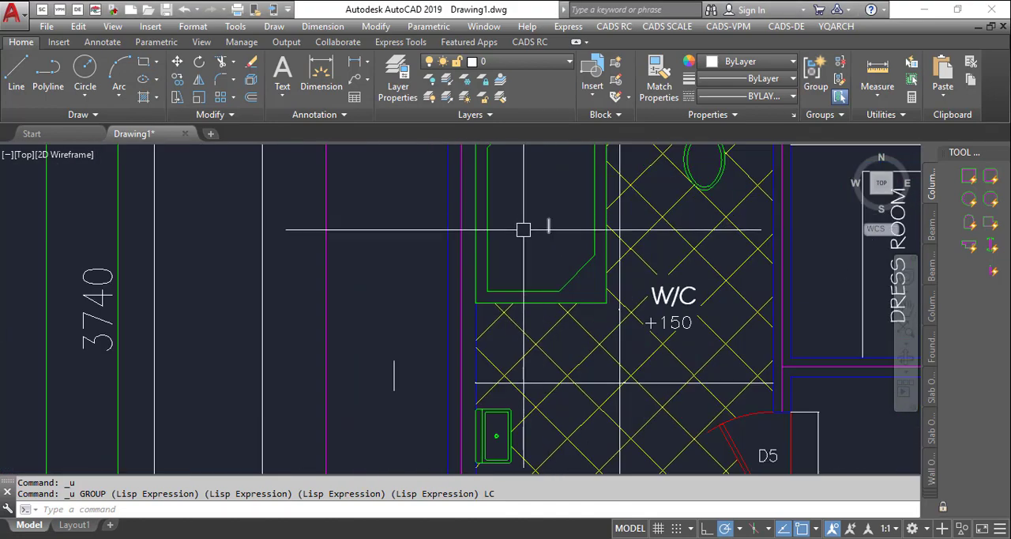
pyautogui.scroll(-4, 485, 229)
pyautogui.scroll(3, 677, 289)
pyautogui.scroll(-5, 576, 153)
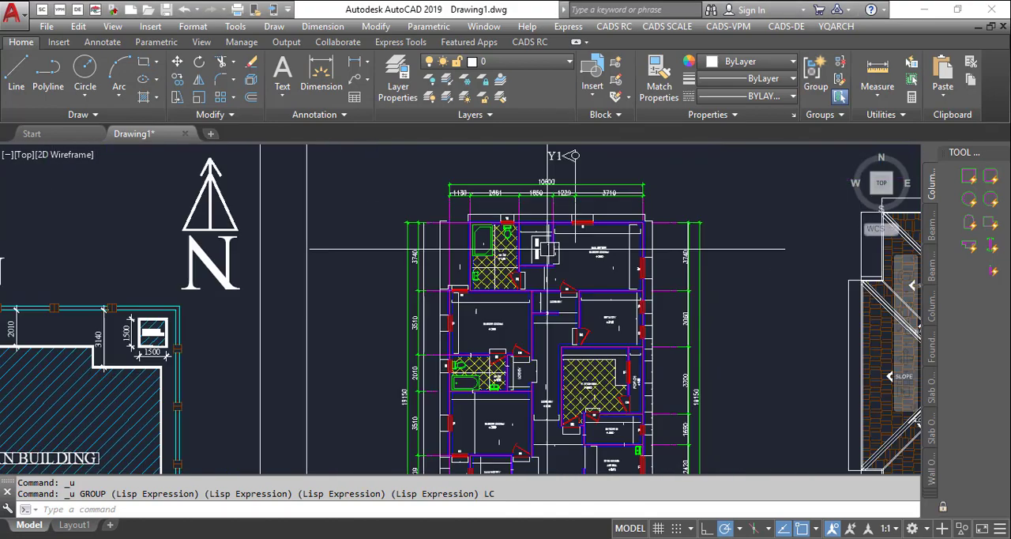
pyautogui.scroll(3, 549, 195)
pyautogui.scroll(3, 621, 275)
pyautogui.scroll(-3, 600, 292)
pyautogui.scroll(4, 553, 348)
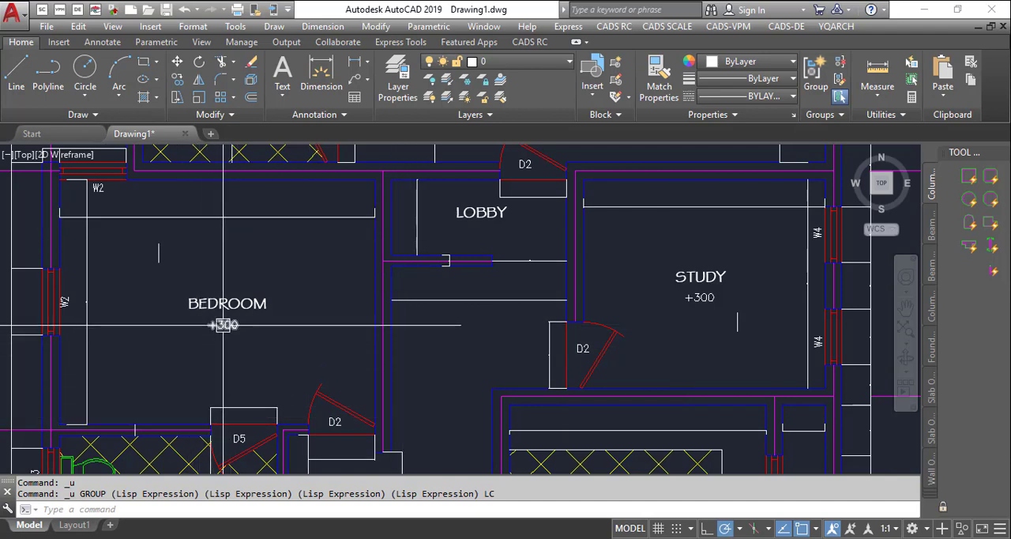
pyautogui.moveTo(224, 324)
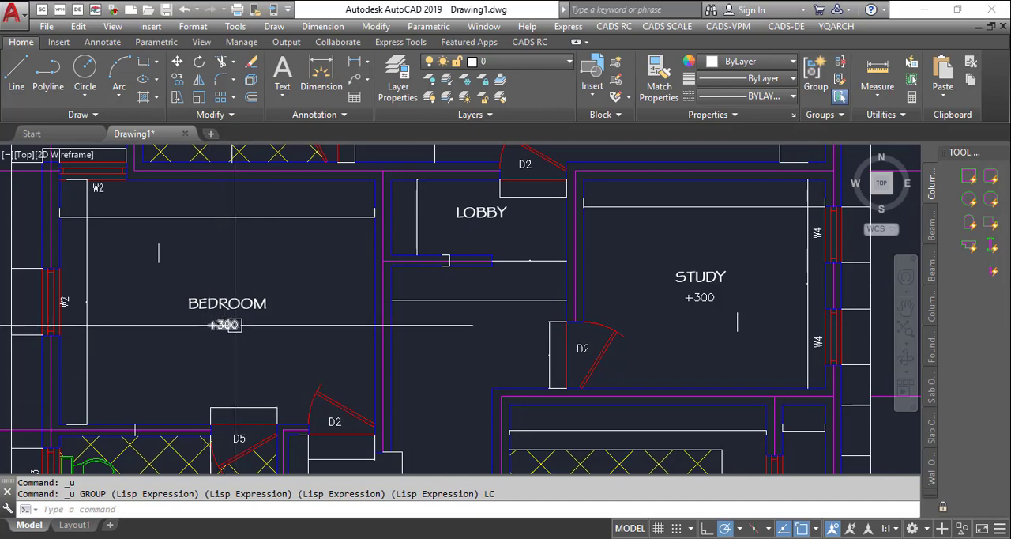
pyautogui.scroll(-2, 452, 263)
pyautogui.scroll(-2, 470, 267)
pyautogui.scroll(4, 458, 207)
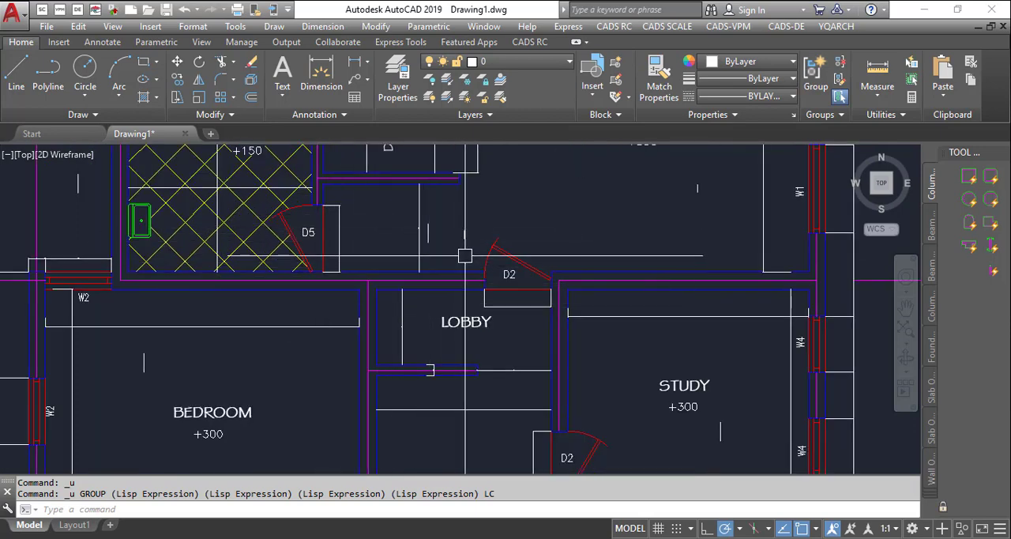
pyautogui.scroll(-2, 474, 258)
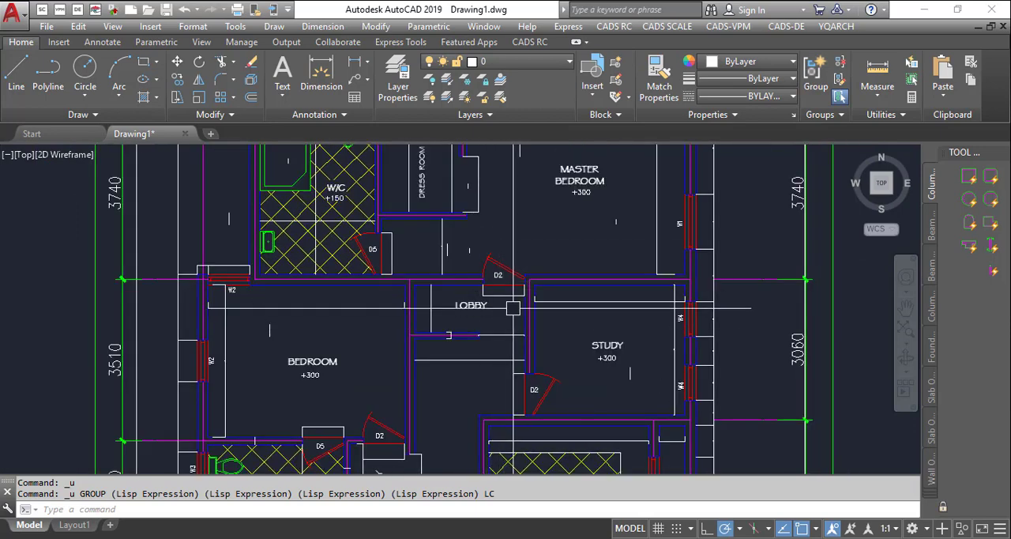
pyautogui.scroll(-2, 466, 237)
pyautogui.scroll(2, 458, 180)
pyautogui.scroll(4, 616, 304)
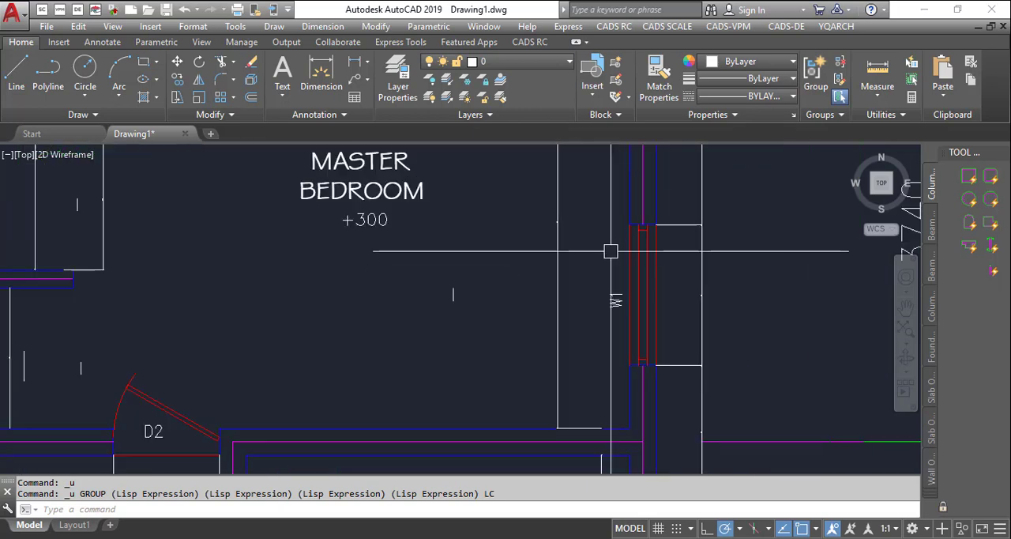
# - Examine the stray short lines scattered around the bedroom, lobby, study, master bedroom and W/C of the floor plan
pyautogui.scroll(-2, 498, 292)
pyautogui.scroll(-3, 428, 310)
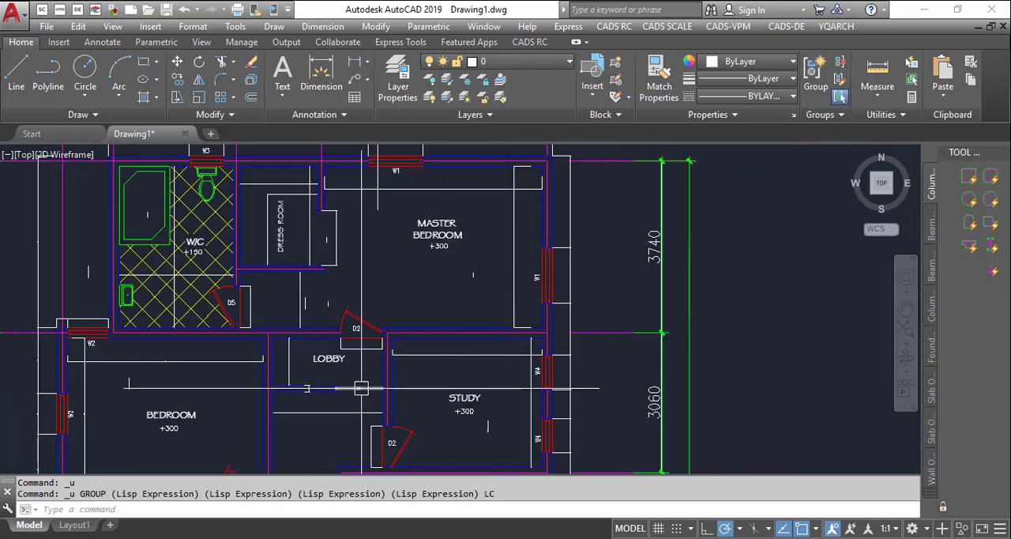
pyautogui.scroll(4, 327, 379)
pyautogui.scroll(-1, 443, 253)
pyautogui.scroll(-2, 458, 240)
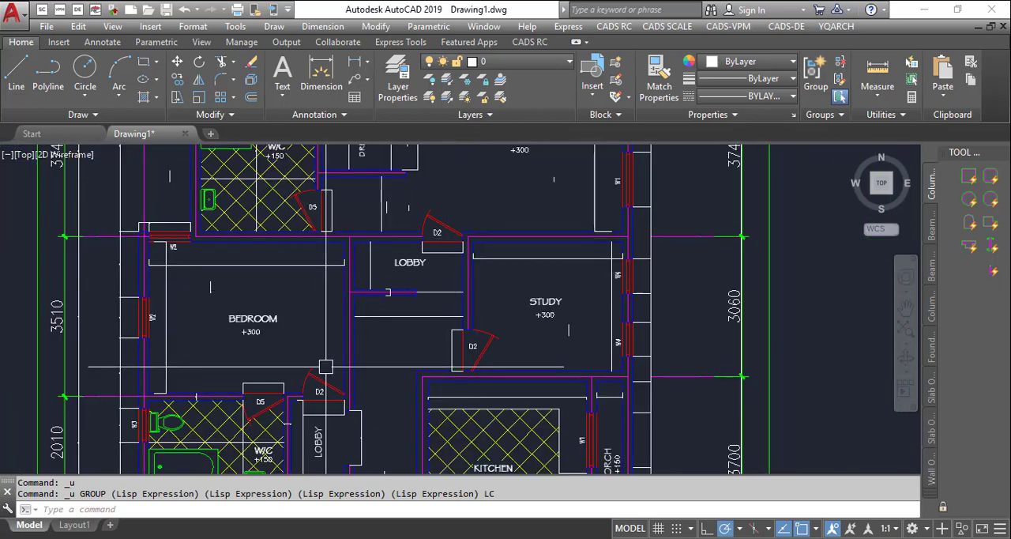
pyautogui.scroll(6, 210, 261)
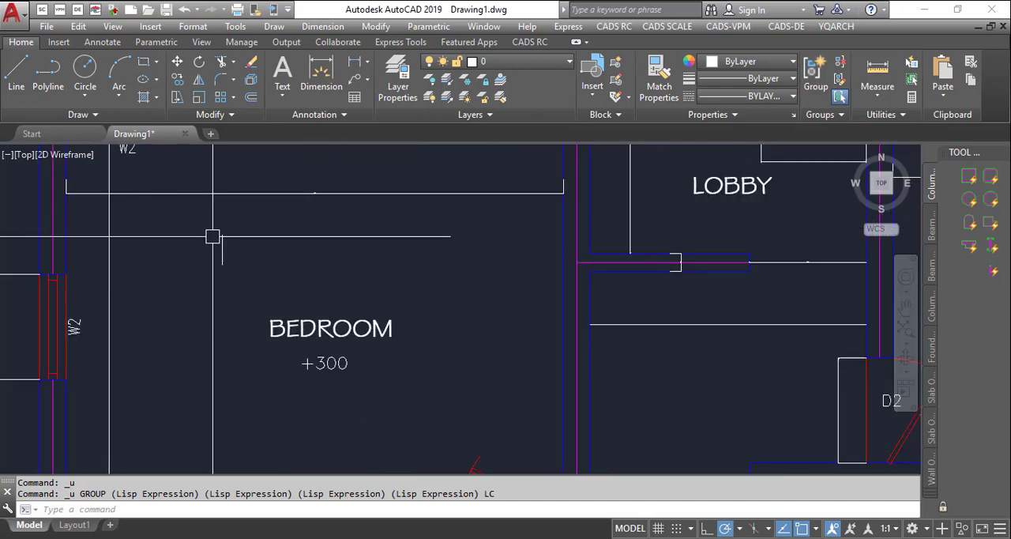
pyautogui.scroll(-4, 233, 289)
pyautogui.scroll(-2, 245, 300)
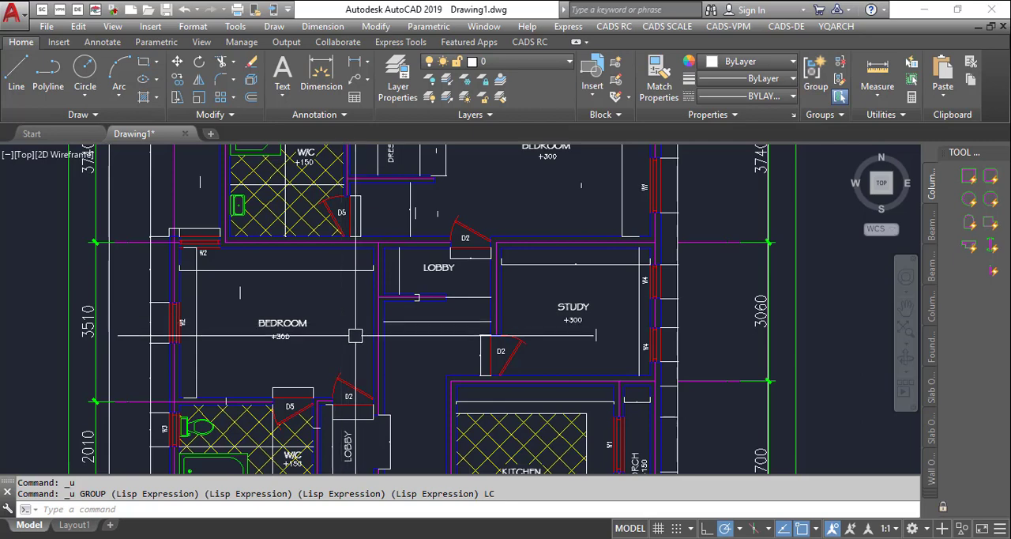
pyautogui.scroll(4, 468, 246)
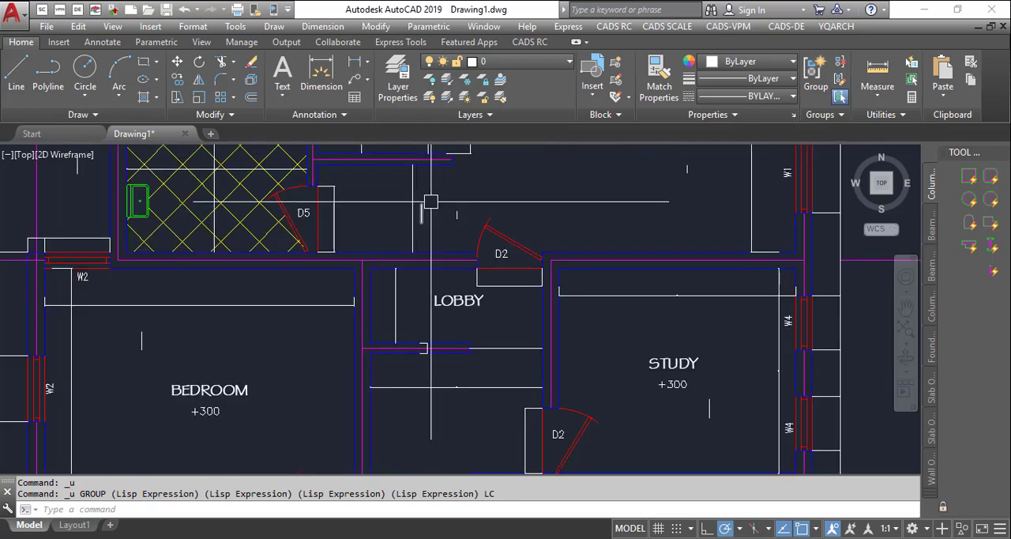
pyautogui.scroll(-2, 467, 245)
pyautogui.scroll(-3, 431, 284)
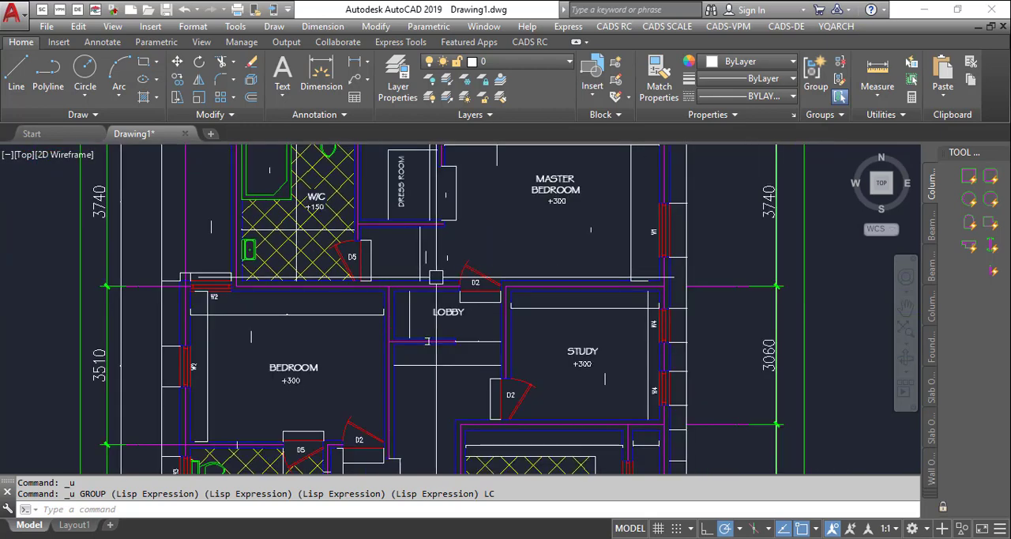
pyautogui.scroll(-2, 352, 281)
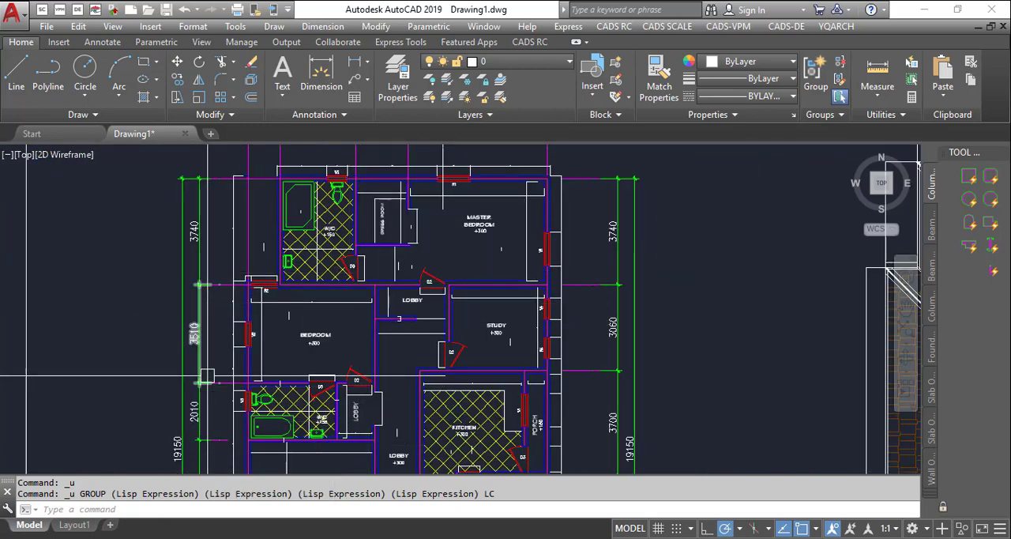
# - Start the LC line cleanup and define its minimum length by the two ends of the short vertical line beside the upper W/C
pyautogui.moveTo(227, 301)
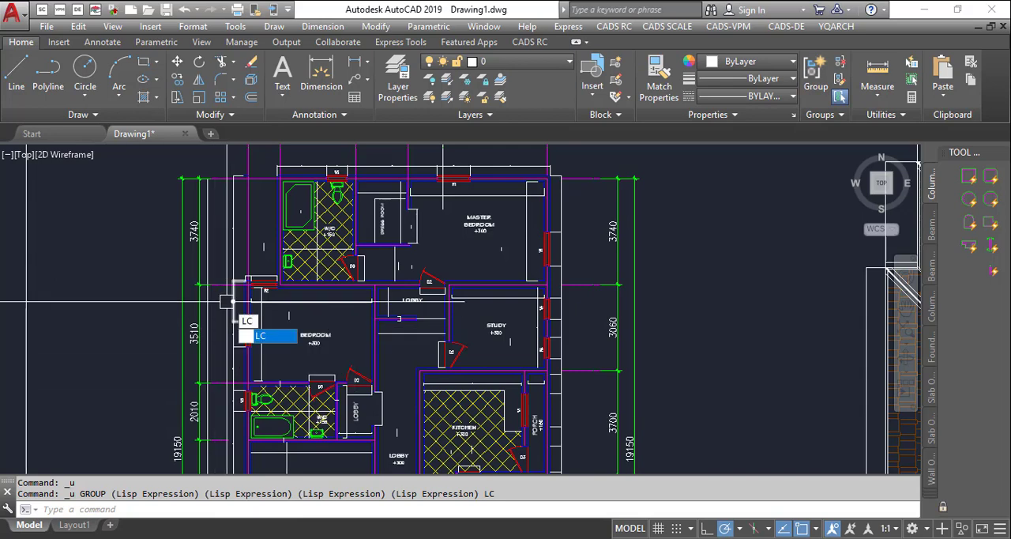
pyautogui.press('Return')
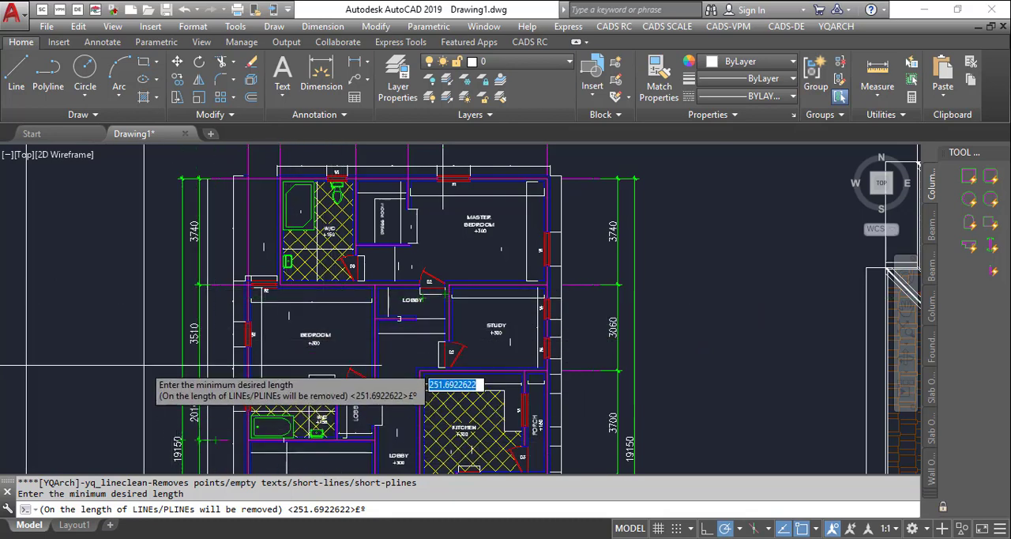
pyautogui.scroll(8, 150, 366)
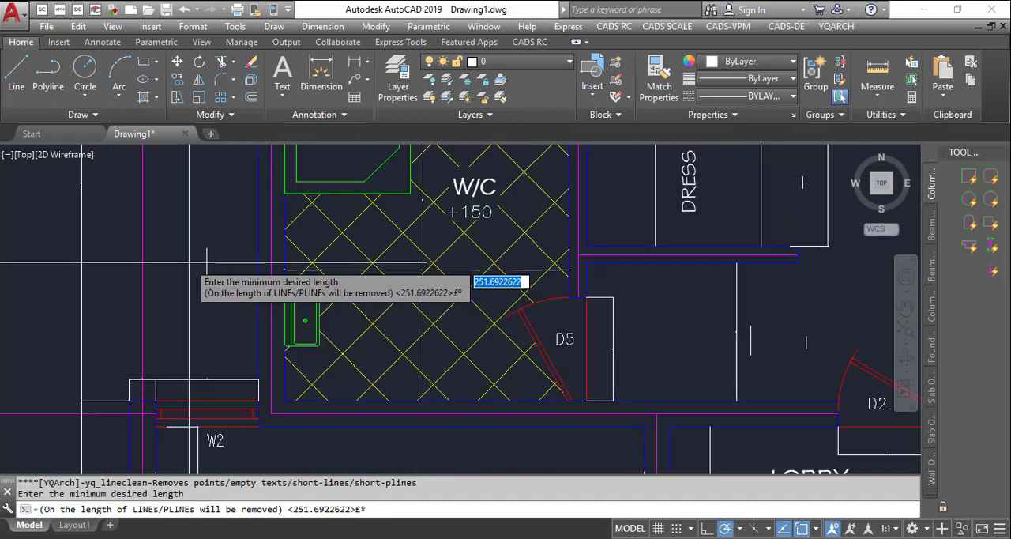
pyautogui.scroll(-5, 207, 262)
pyautogui.scroll(8, 207, 249)
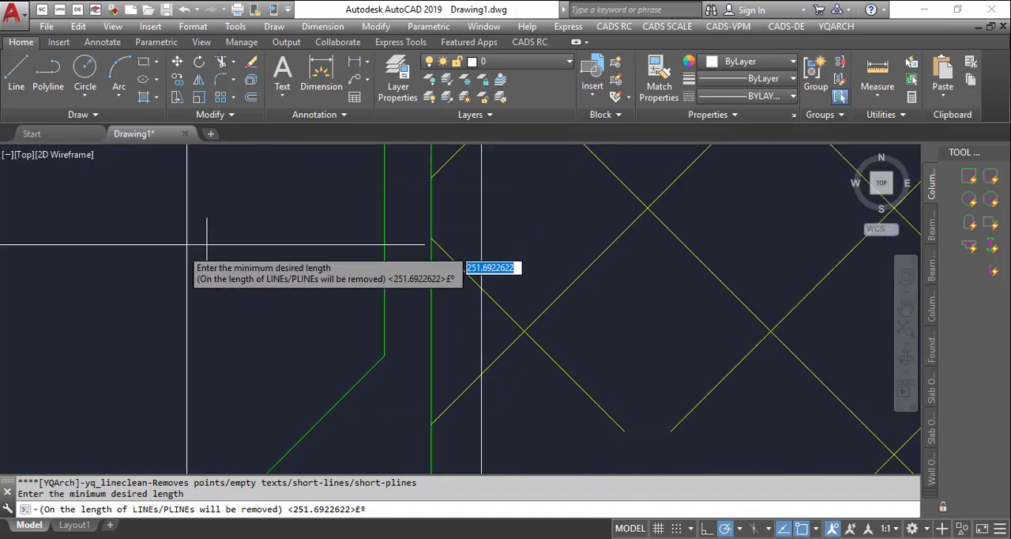
pyautogui.scroll(-6, 207, 245)
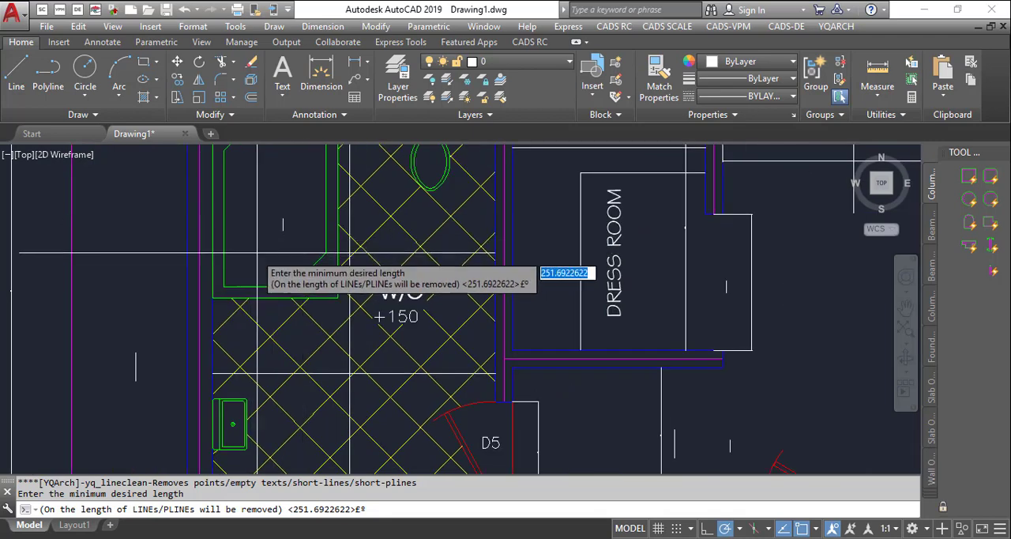
pyautogui.scroll(3, 116, 398)
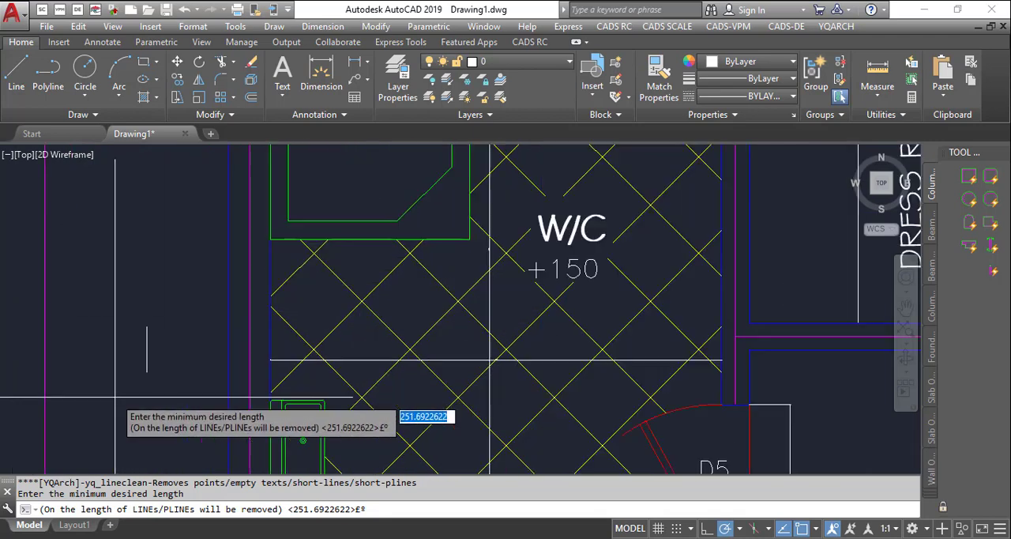
pyautogui.scroll(2, 134, 347)
pyautogui.scroll(-4, 347, 320)
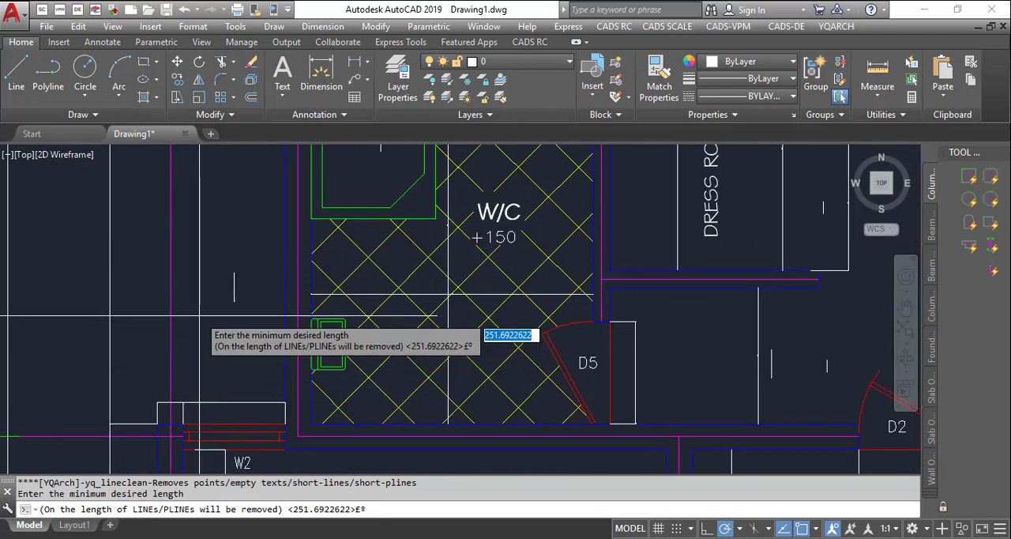
pyautogui.scroll(4, 237, 300)
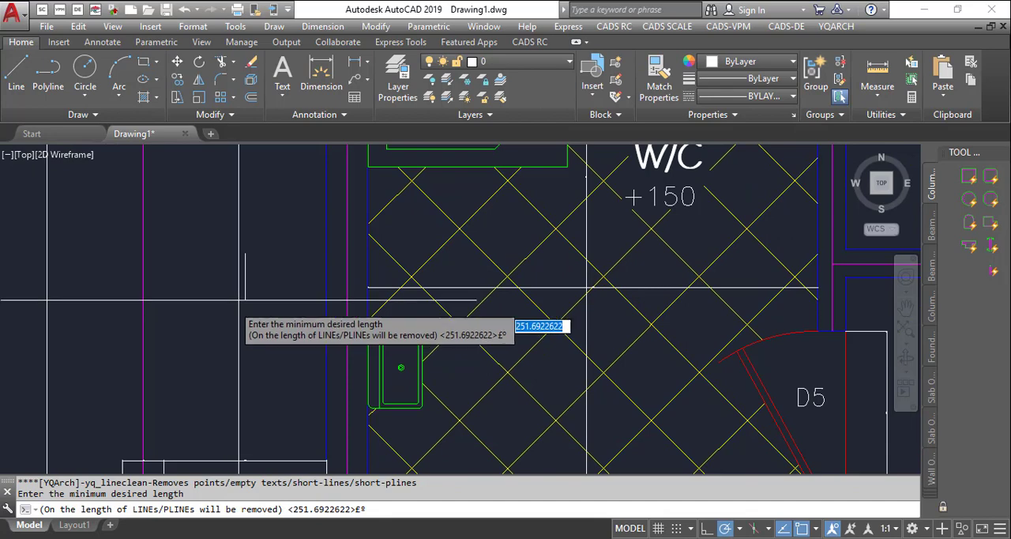
pyautogui.click(245, 253)
pyautogui.click(245, 298)
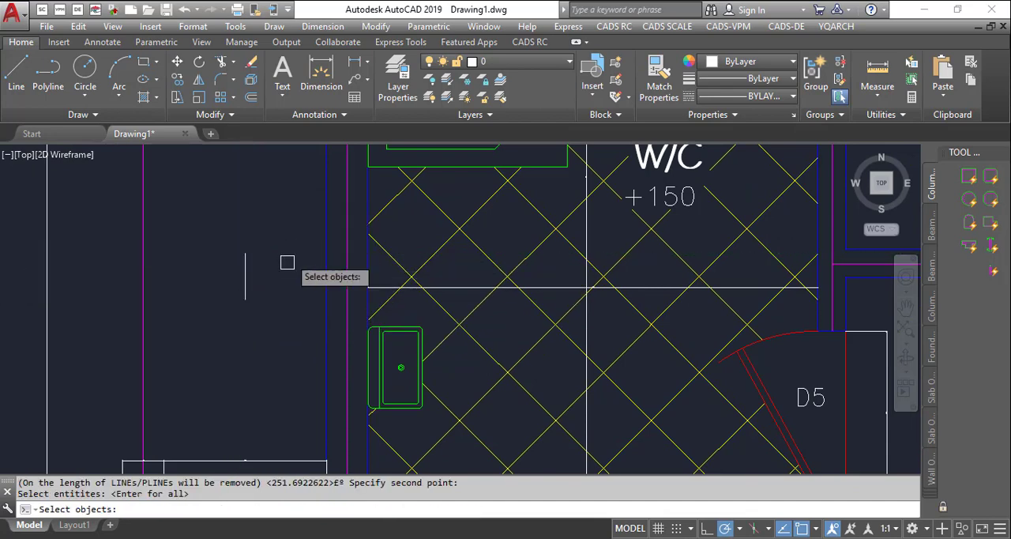
# - Apply the line cleanup to the whole floor plan, erasing its points, empty texts and short lines
pyautogui.scroll(-5, 272, 296)
pyautogui.scroll(2, 267, 296)
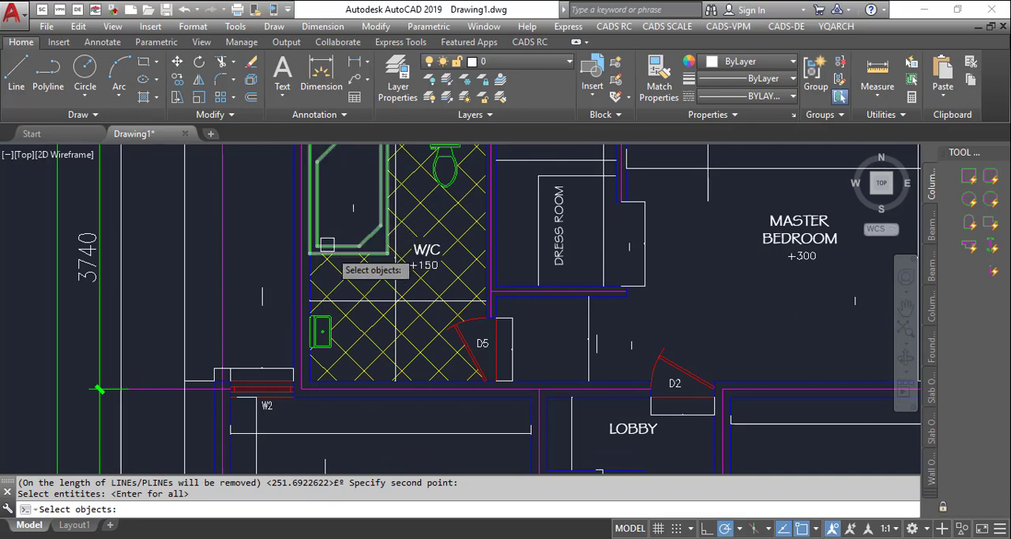
pyautogui.scroll(-8, 355, 218)
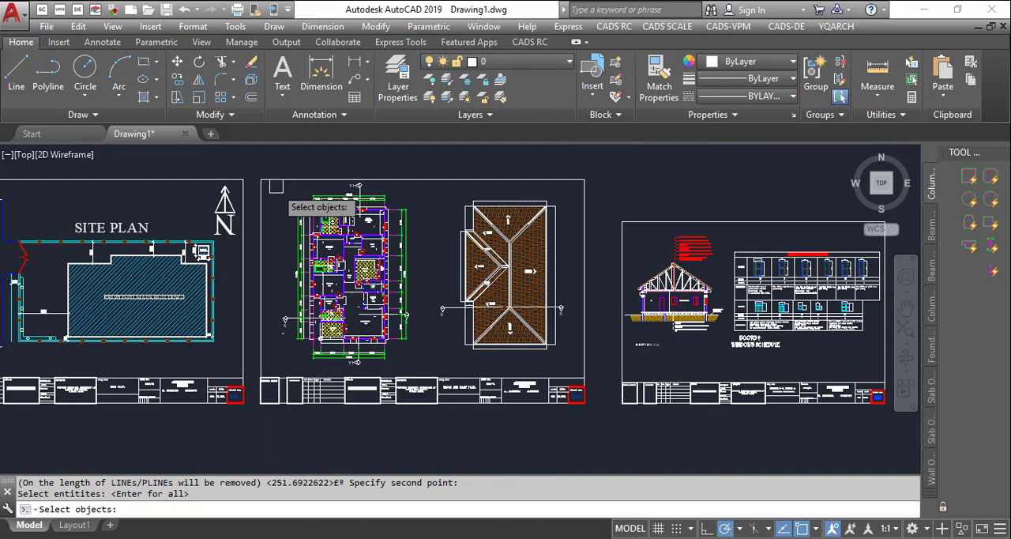
pyautogui.click(271, 163)
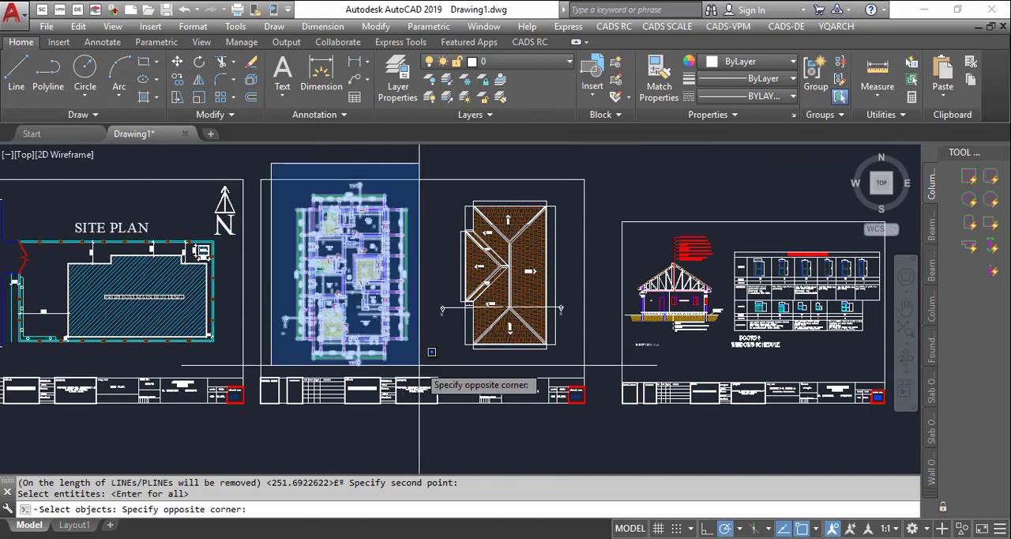
pyautogui.click(430, 367)
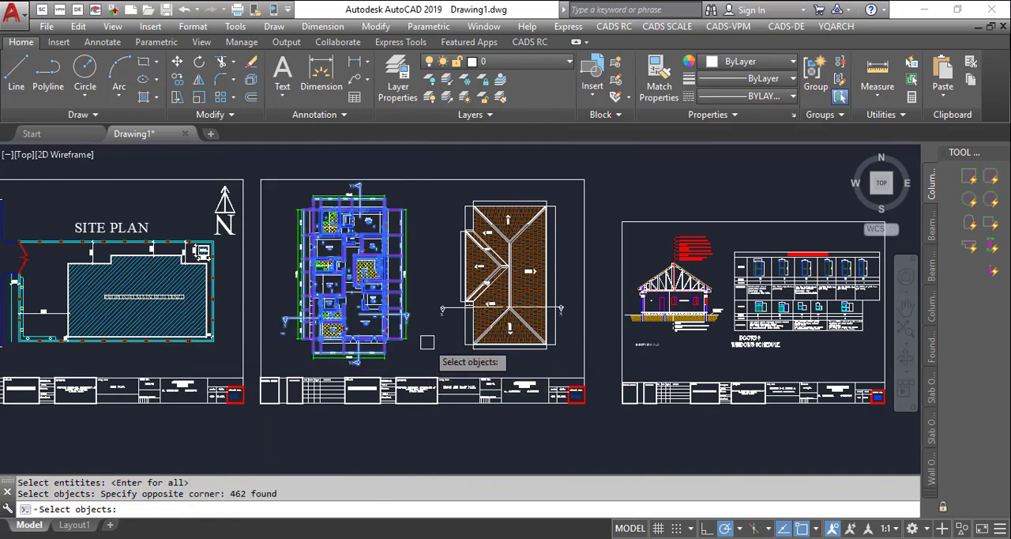
pyautogui.press('Return')
pyautogui.scroll(5, 357, 272)
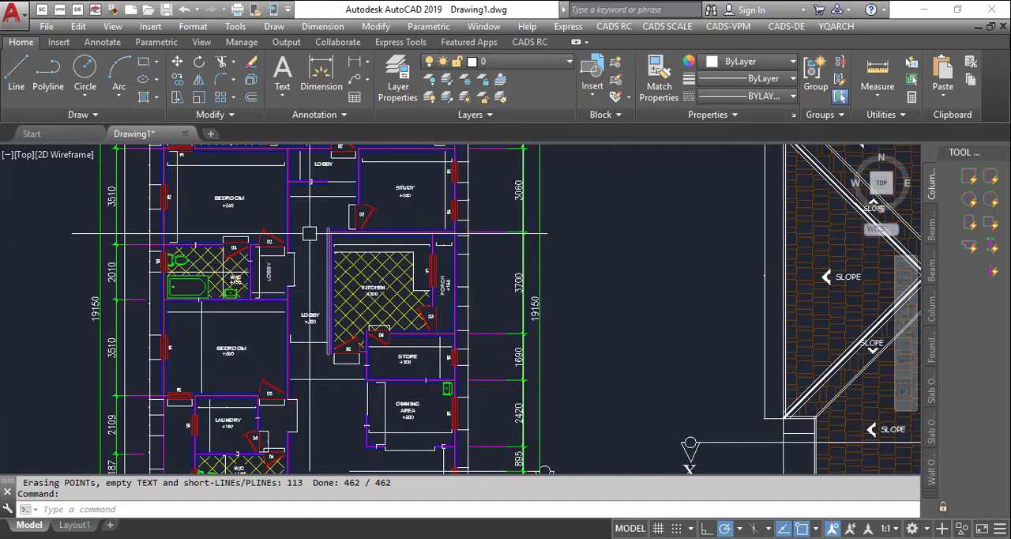
pyautogui.scroll(4, 309, 234)
pyautogui.scroll(-6, 340, 189)
pyautogui.scroll(2, 376, 147)
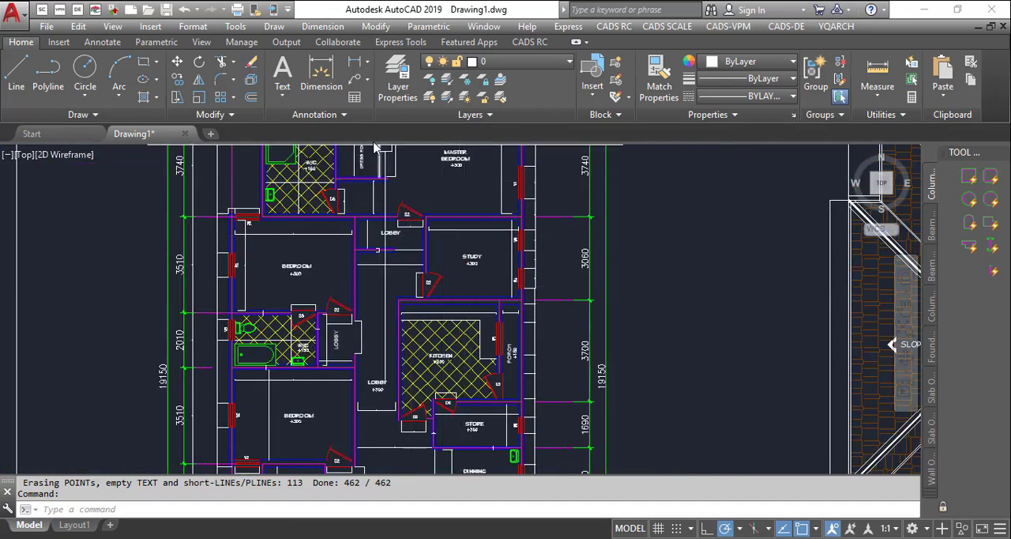
pyautogui.scroll(2, 344, 162)
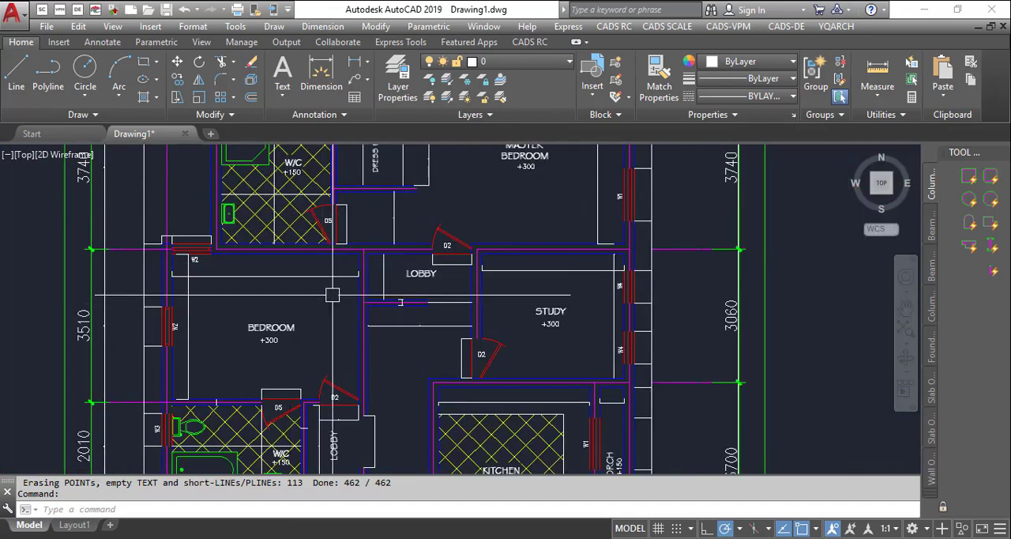
pyautogui.scroll(-2, 407, 254)
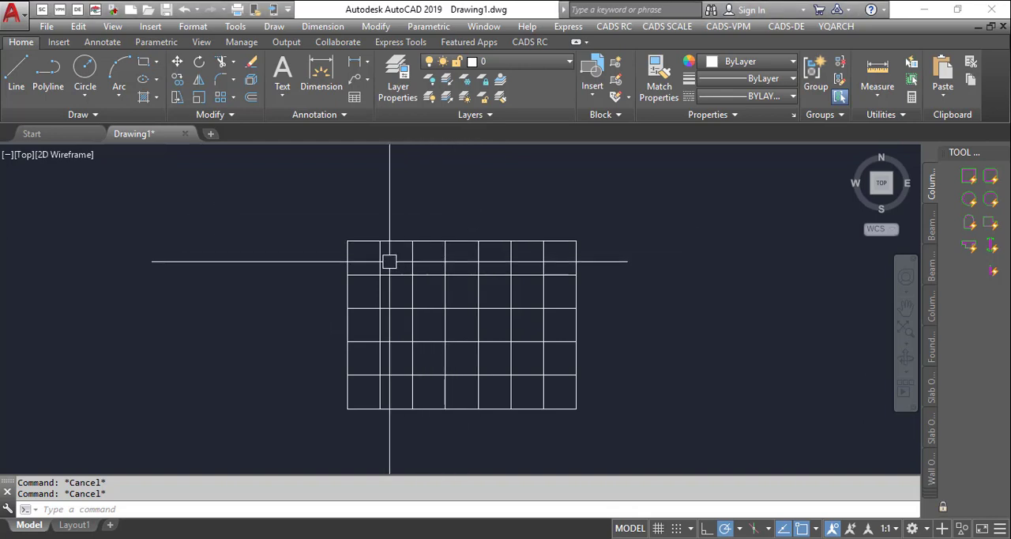
# - Inspect the separate line segments around the first cells of the grid's top row by selecting them
pyautogui.scroll(6, 384, 265)
pyautogui.click(385, 233)
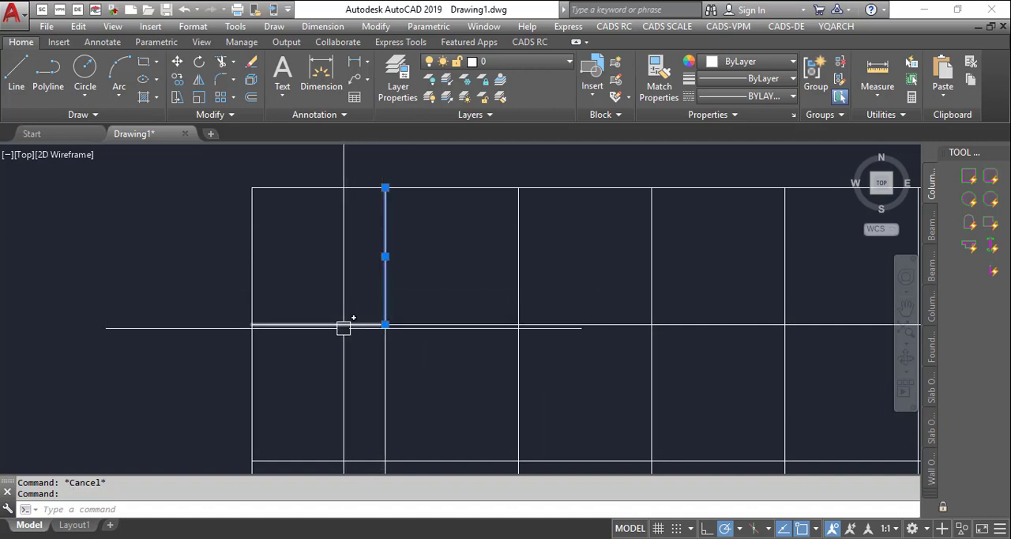
pyautogui.click(348, 324)
pyautogui.press('Escape')
pyautogui.click(445, 324)
pyautogui.press('Escape')
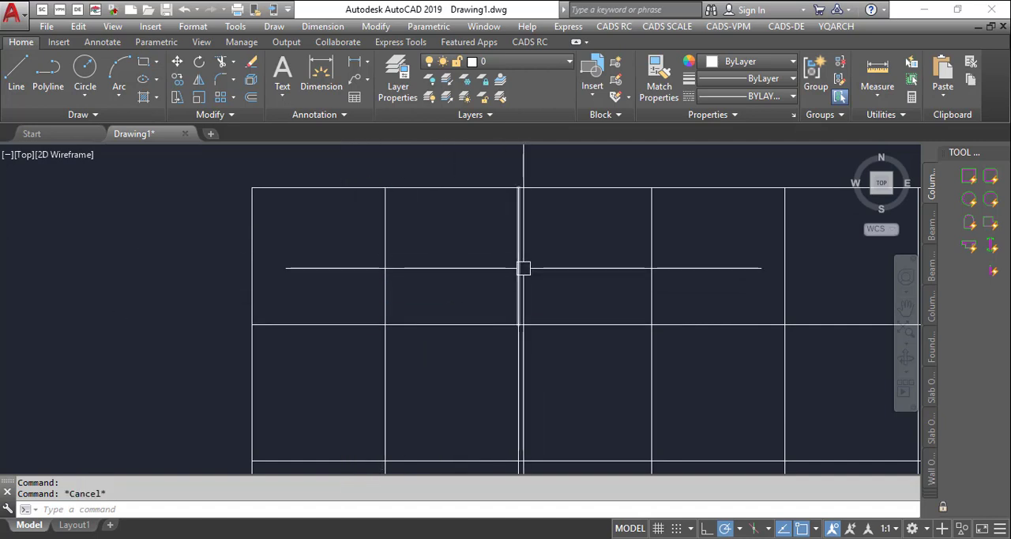
pyautogui.click(519, 269)
pyautogui.press('Escape')
pyautogui.click(585, 325)
pyautogui.click(652, 276)
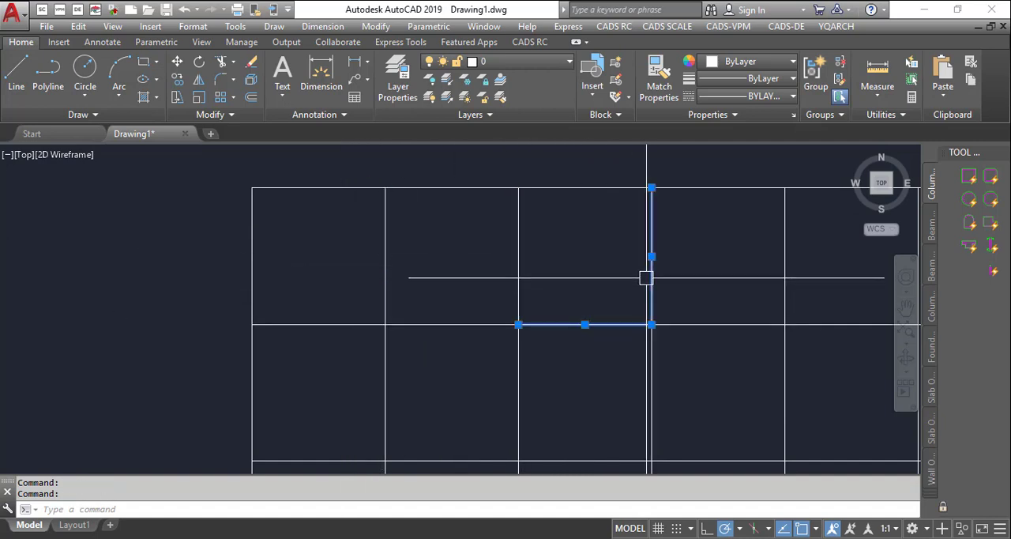
pyautogui.press('Escape')
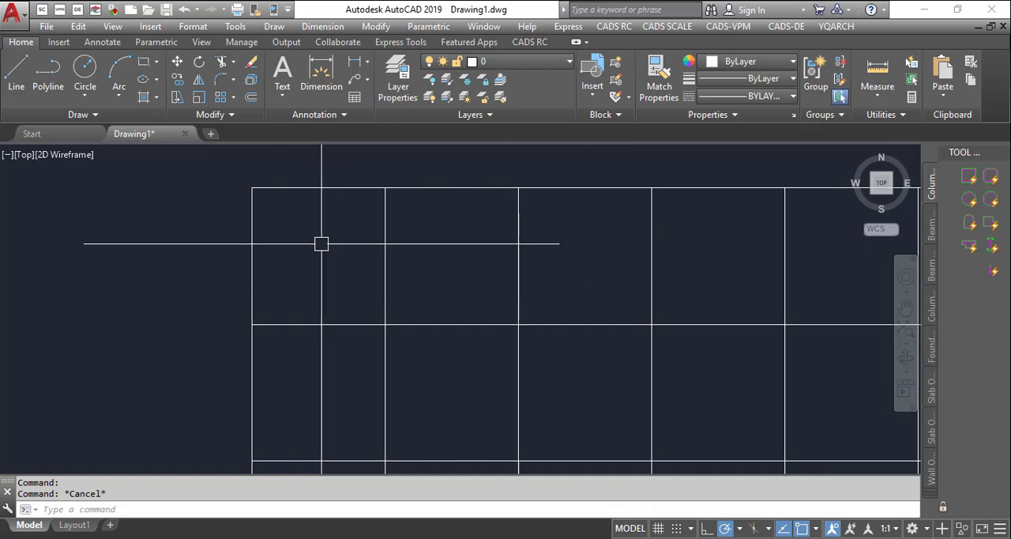
# - Extract the inner contours of all cells in the seven-by-five grid with the NLK command
pyautogui.scroll(-4, 347, 237)
pyautogui.scroll(-3, 558, 203)
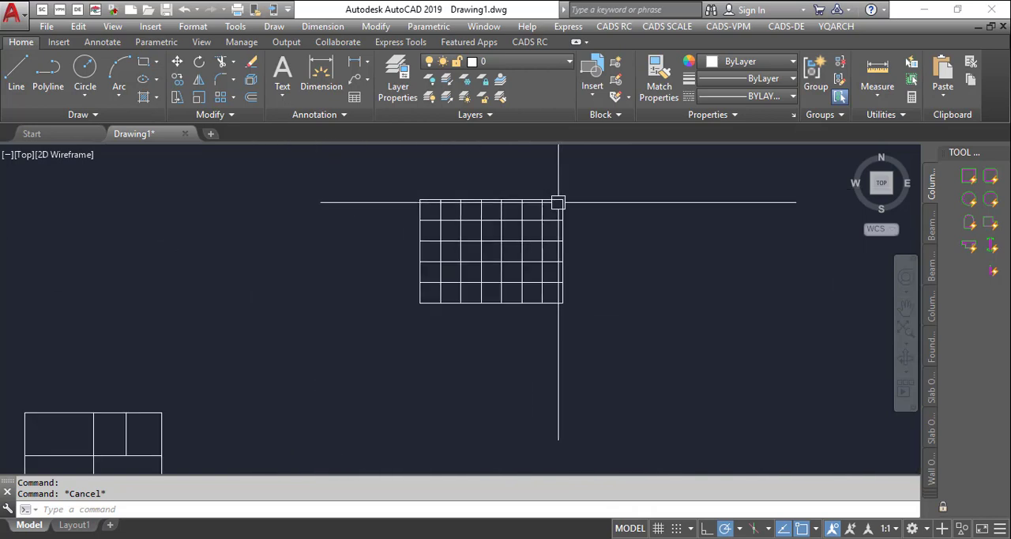
pyautogui.scroll(3, 571, 208)
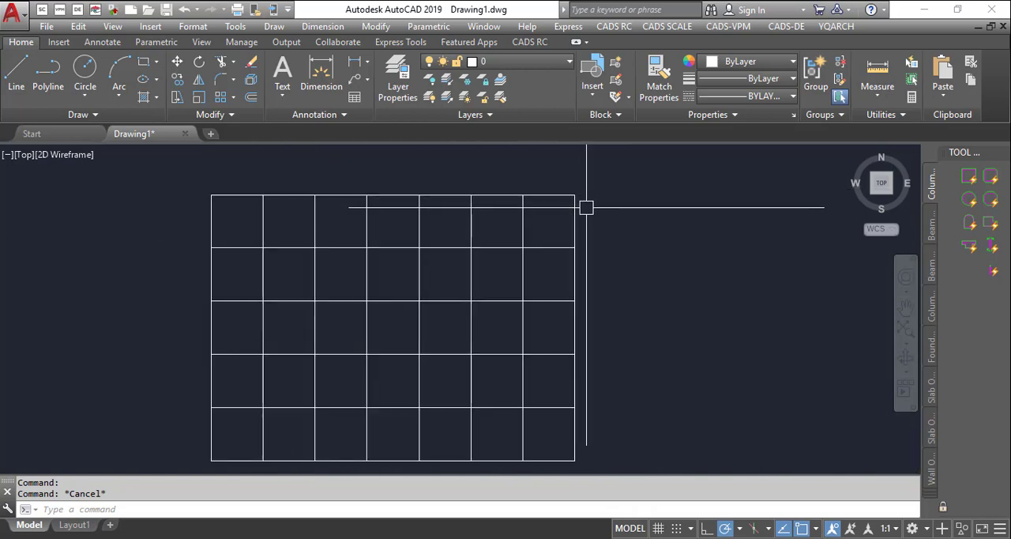
pyautogui.write('lk')
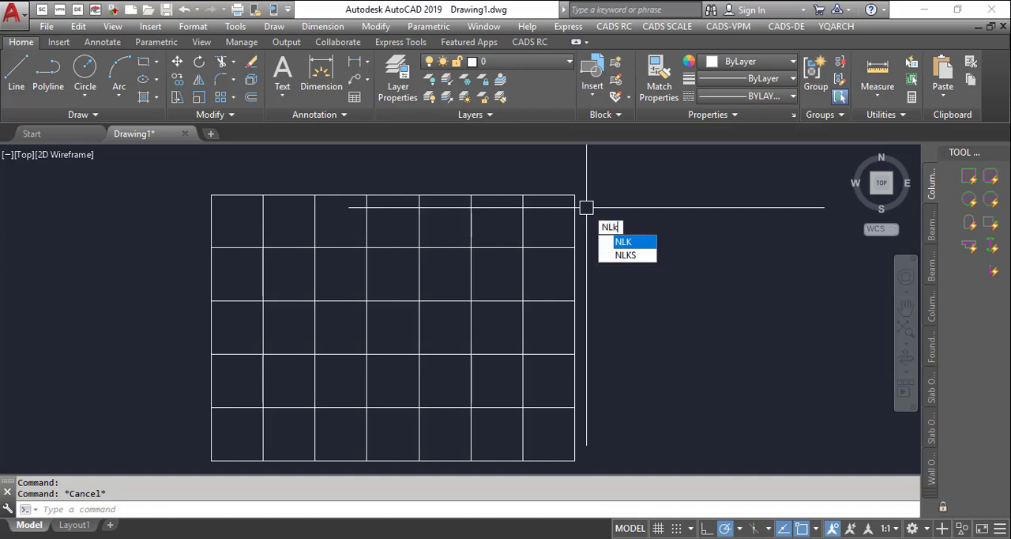
pyautogui.press('Return')
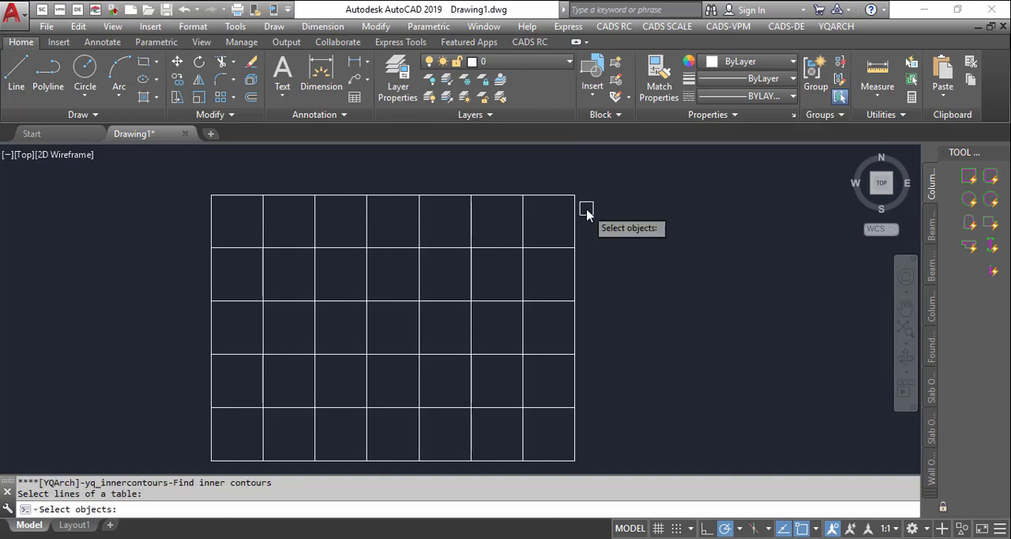
pyautogui.click(182, 185)
pyautogui.scroll(-2, 361, 185)
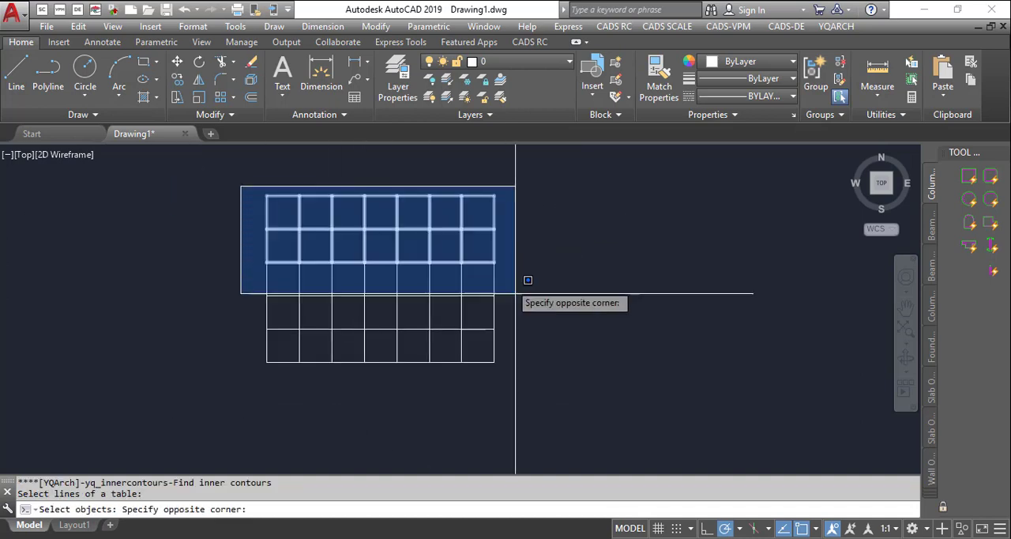
pyautogui.click(553, 365)
pyautogui.press('Return')
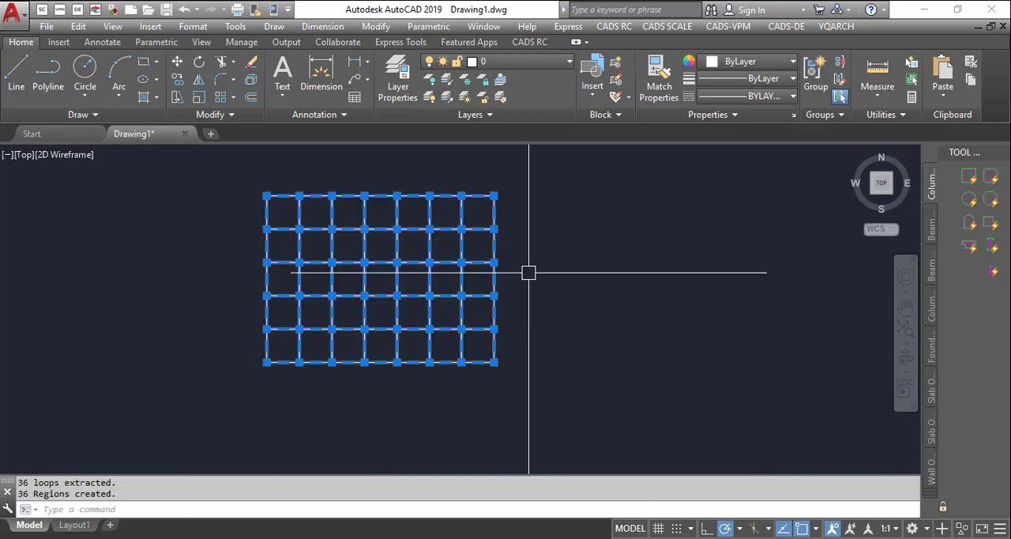
pyautogui.scroll(6, 271, 198)
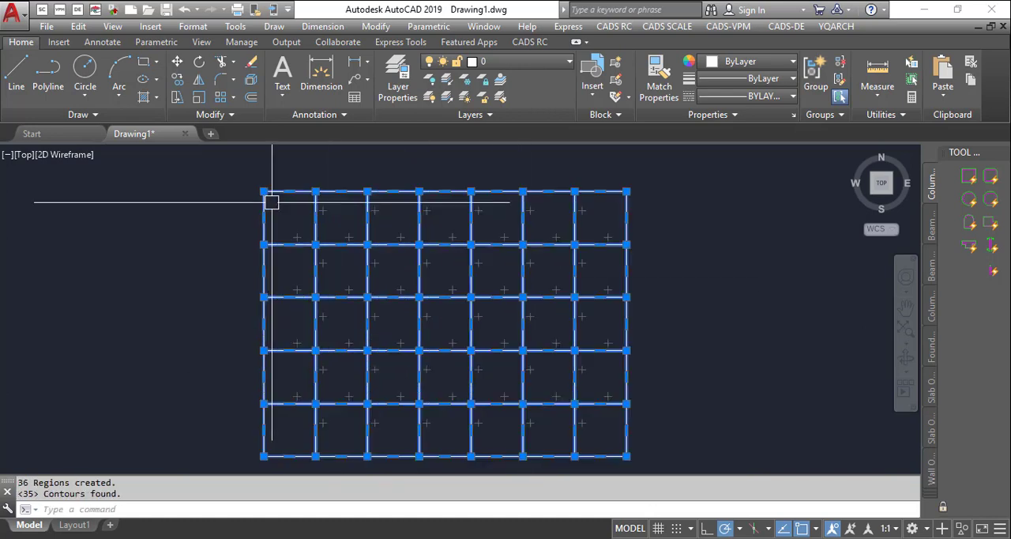
# - Examine the extracted contours by selecting individual cells of the seven-by-five grid, mainly in its top two rows
pyautogui.scroll(-5, 401, 174)
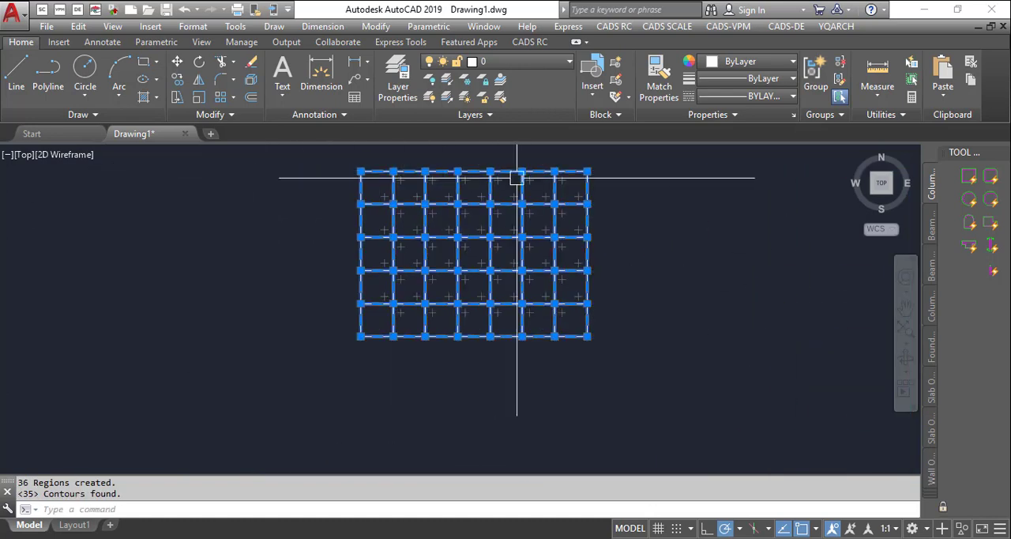
pyautogui.scroll(10, 648, 167)
pyautogui.scroll(-10, 571, 200)
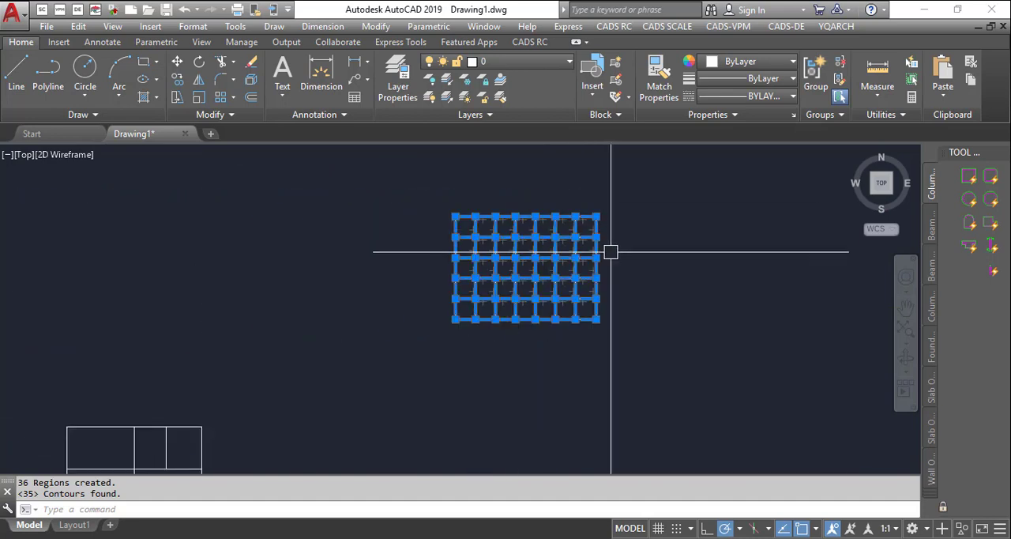
pyautogui.press('Escape')
pyautogui.scroll(-1, 474, 252)
pyautogui.scroll(2, 470, 262)
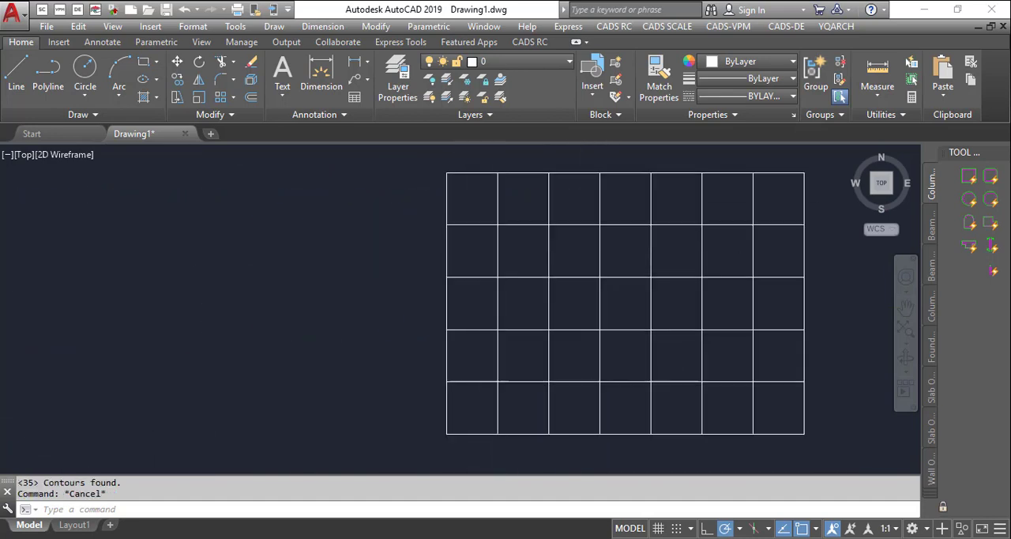
pyautogui.click(498, 267)
pyautogui.click(544, 278)
pyautogui.press('Escape')
pyautogui.click(539, 225)
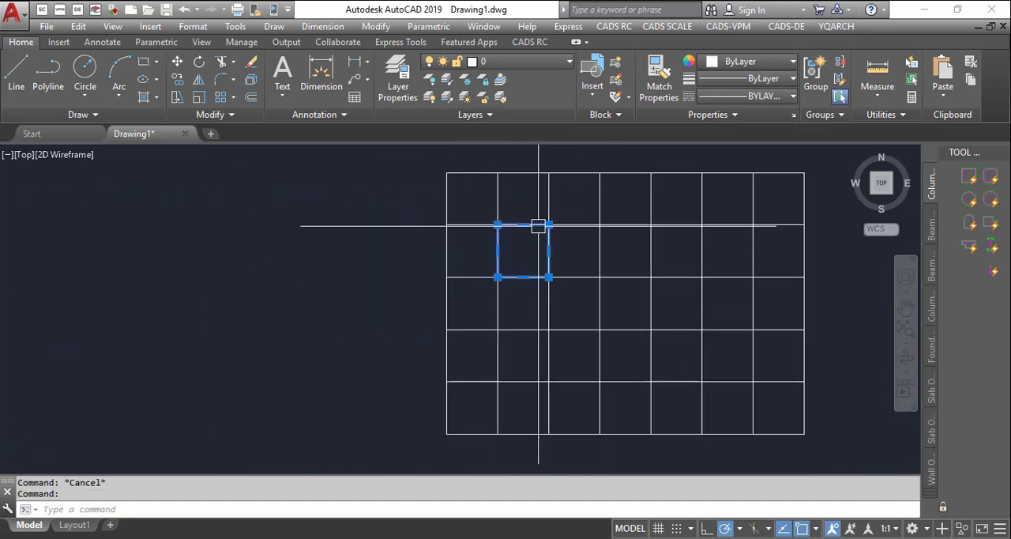
pyautogui.press('Escape')
pyautogui.click(549, 204)
pyautogui.press('Escape')
pyautogui.click(493, 173)
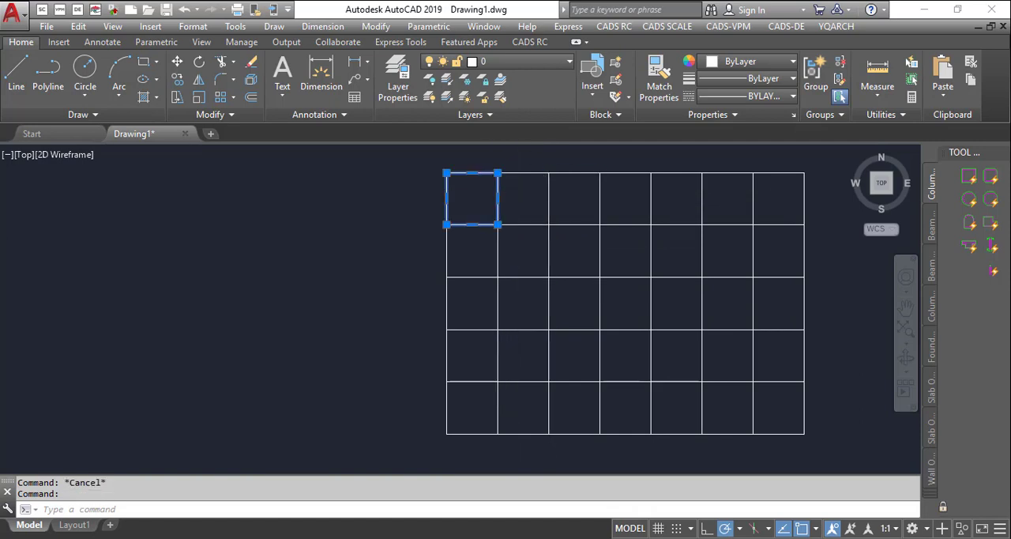
pyautogui.press('Escape')
pyautogui.click(524, 172)
pyautogui.press('Escape')
pyautogui.click(601, 197)
pyautogui.press('Escape')
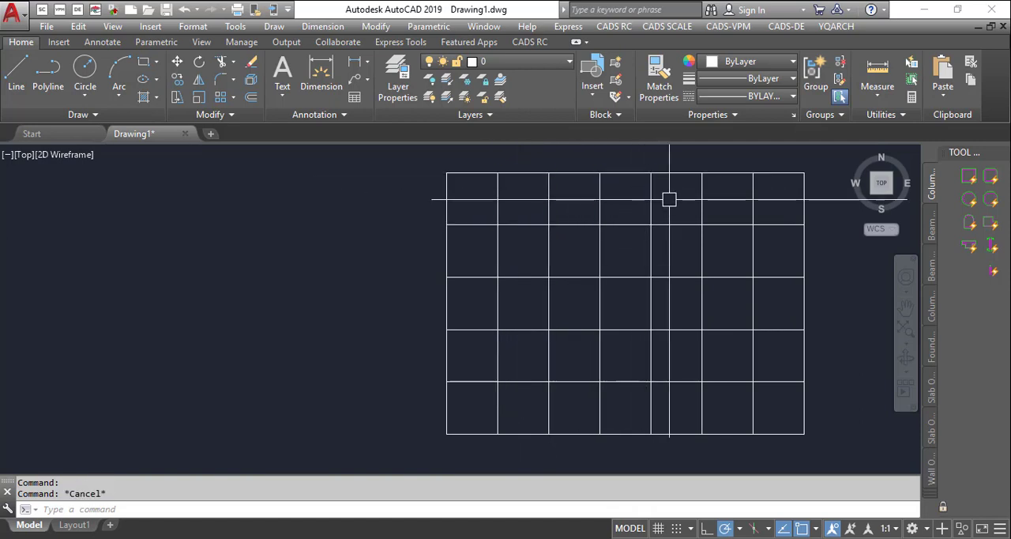
pyautogui.click(703, 192)
pyautogui.press('Escape')
pyautogui.click(783, 221)
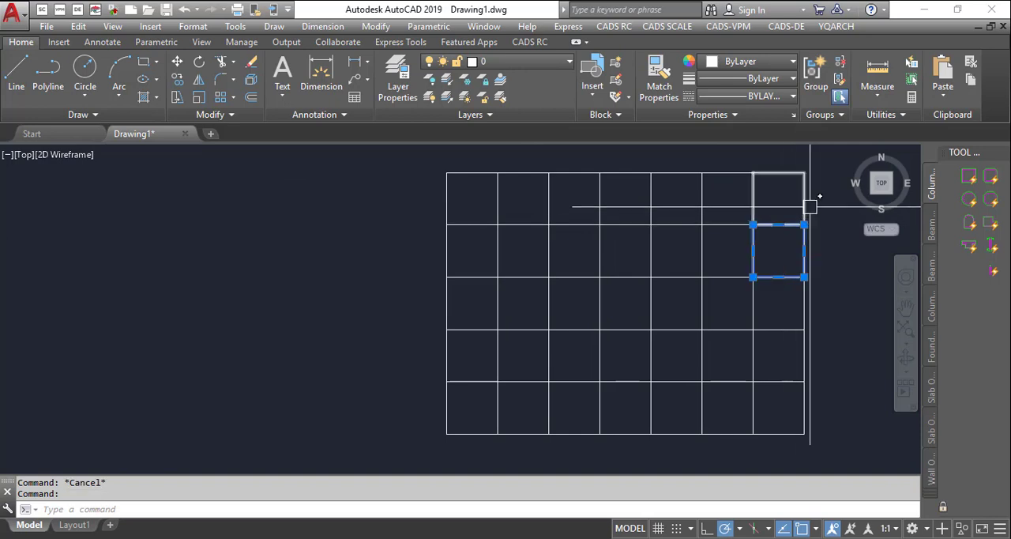
pyautogui.press('Escape')
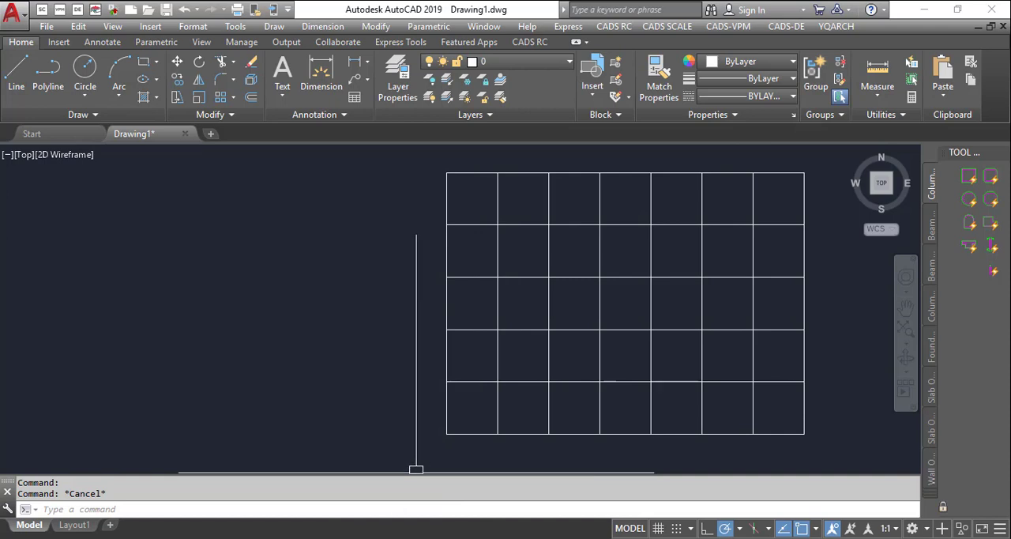
pyautogui.click(415, 538)
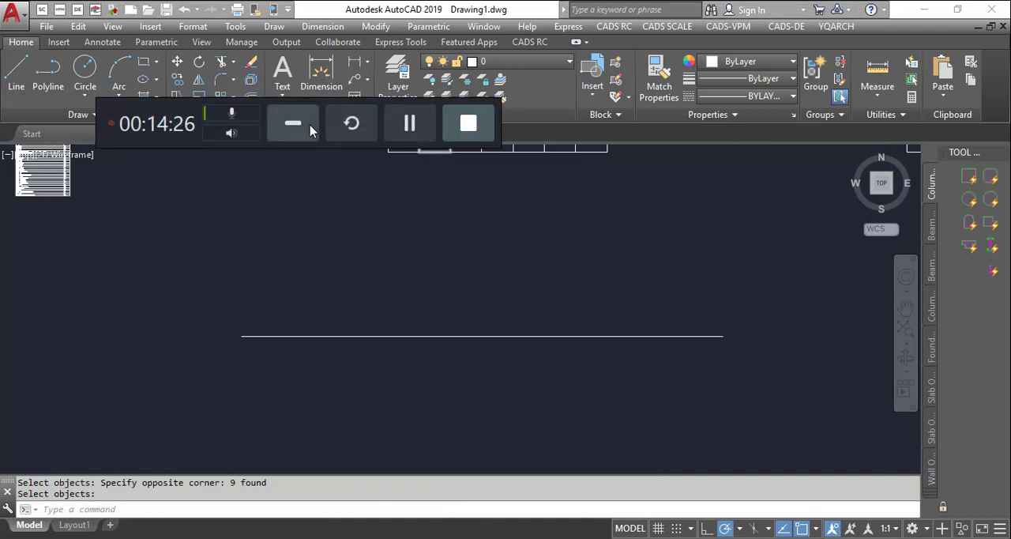
pyautogui.click(293, 122)
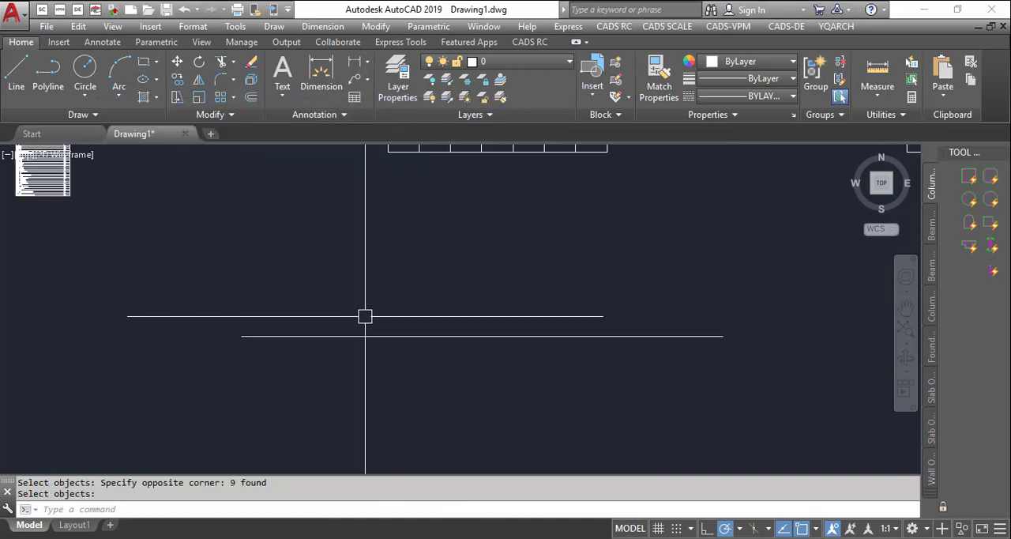
pyautogui.scroll(1, 336, 352)
pyautogui.scroll(-1, 281, 354)
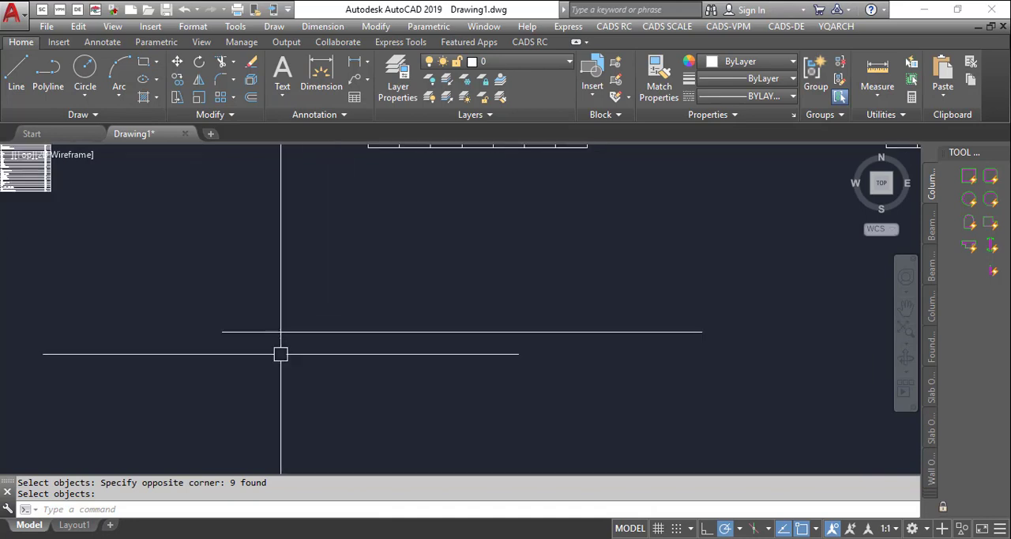
# - Start the DF Break Curve tool, preview the Double Lines mode and return to Single Line
pyautogui.write('f')
pyautogui.press('Return')
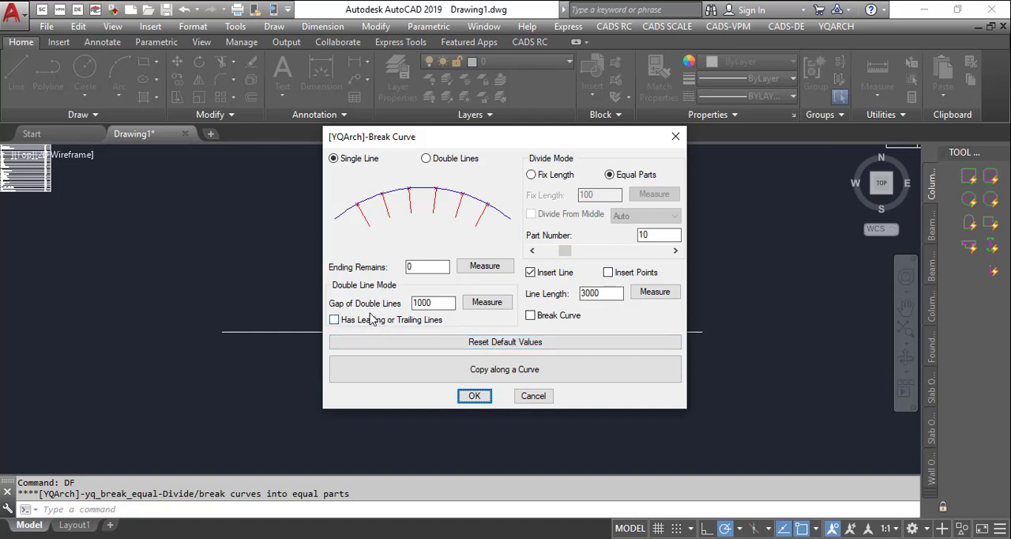
pyautogui.click(428, 159)
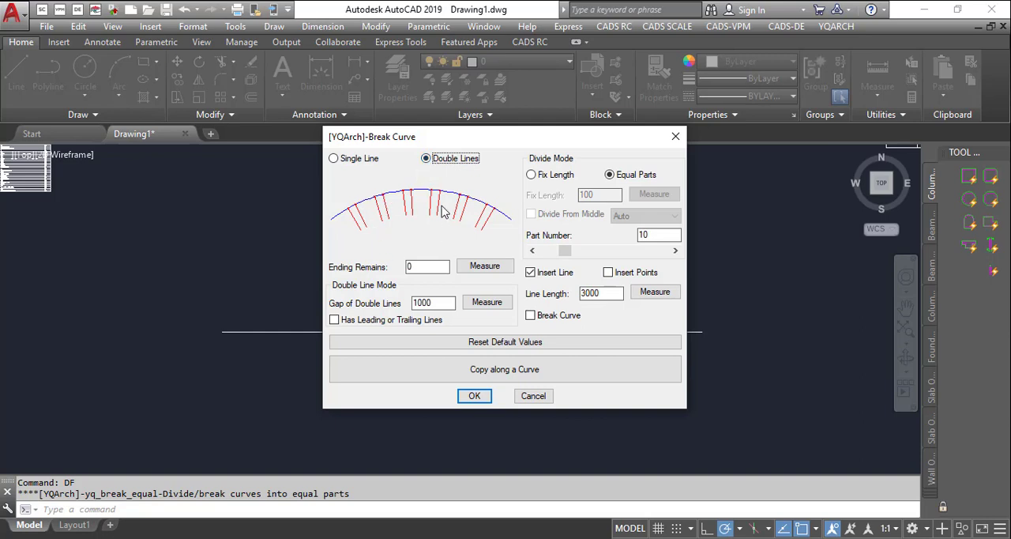
pyautogui.click(340, 160)
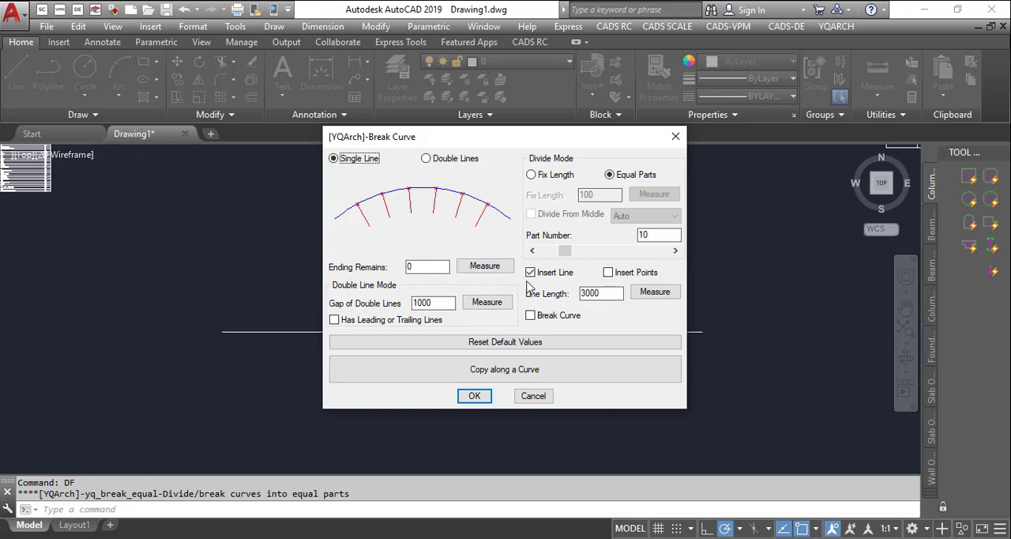
# - Pick the gap of double lines from the two lower corners of the grid's bottom-left cell
pyautogui.click(486, 302)
pyautogui.scroll(5, 464, 244)
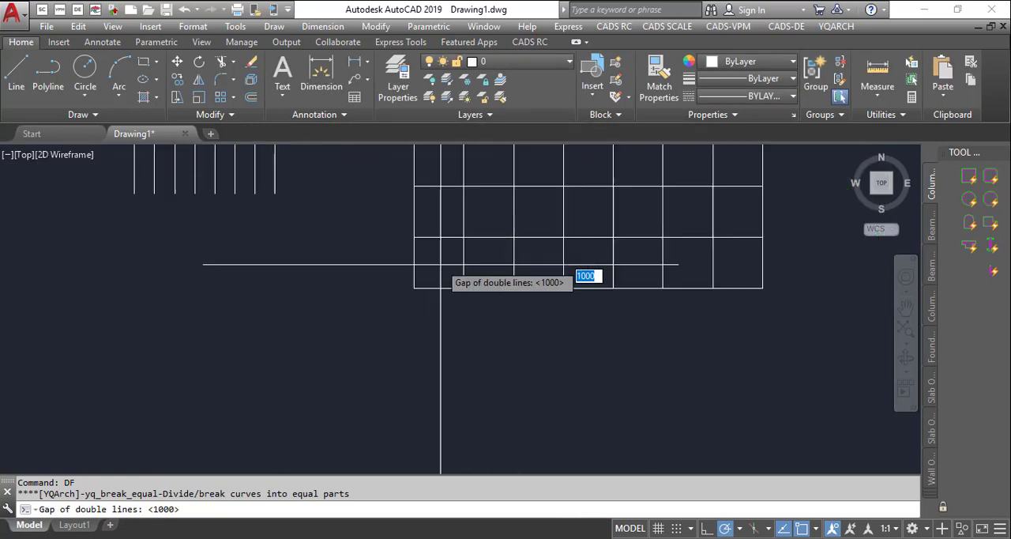
pyautogui.click(398, 301)
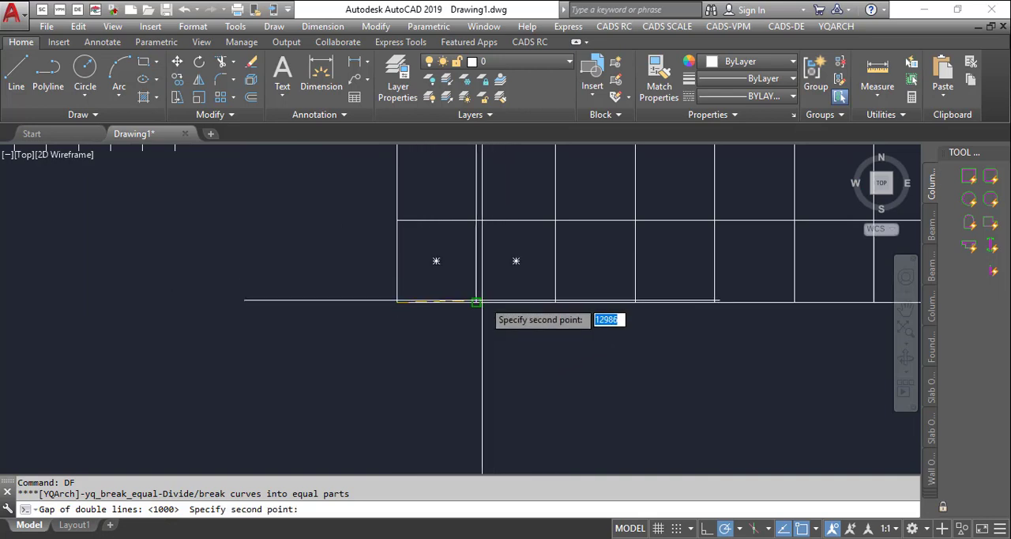
pyautogui.click(474, 301)
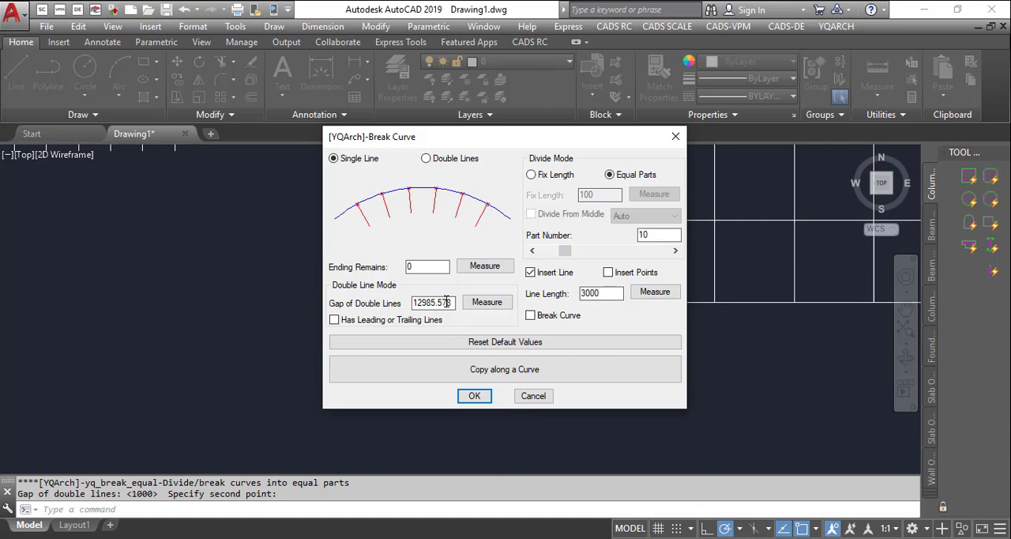
# - Set the double-line gap to 3000 and line length to 5000, and divide the long horizontal line into 10 equal parts with inserted lines
pyautogui.write('3000')
pyautogui.click(475, 396)
pyautogui.scroll(-5, 506, 308)
pyautogui.scroll(4, 493, 307)
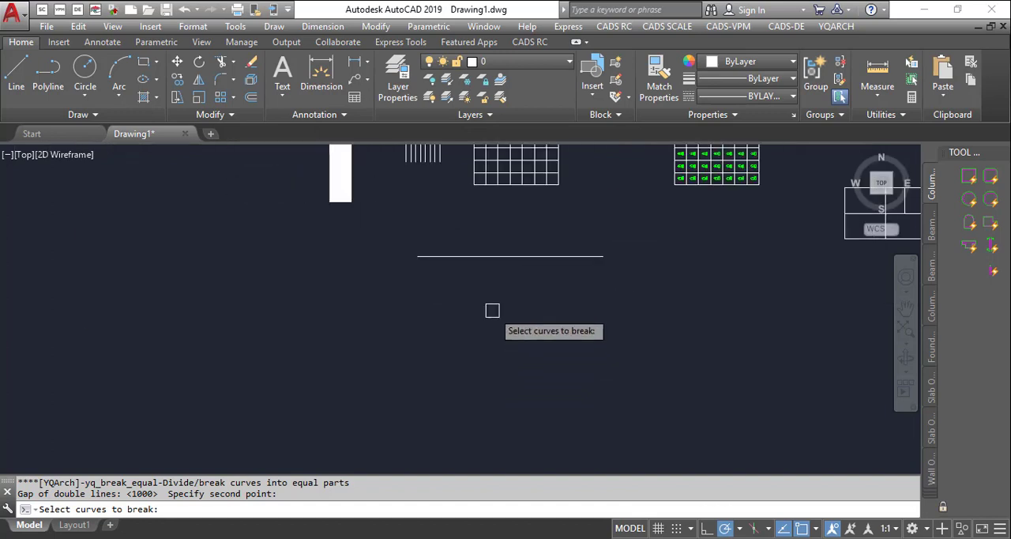
pyautogui.click(494, 260)
pyautogui.scroll(4, 483, 229)
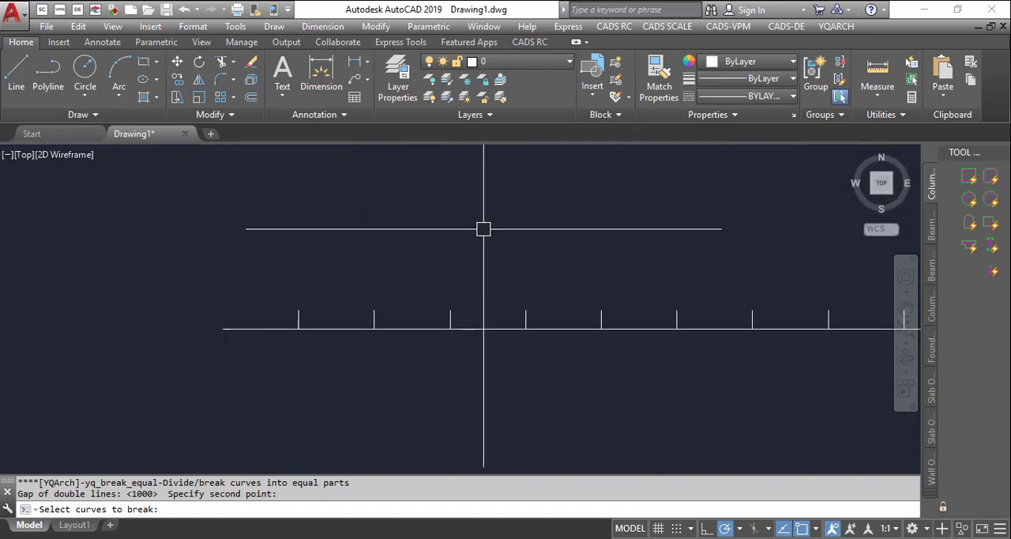
pyautogui.press('Return')
# - Measure the height of the first inserted division line with a linear dimension, without placing the dimension
pyautogui.scroll(3, 295, 332)
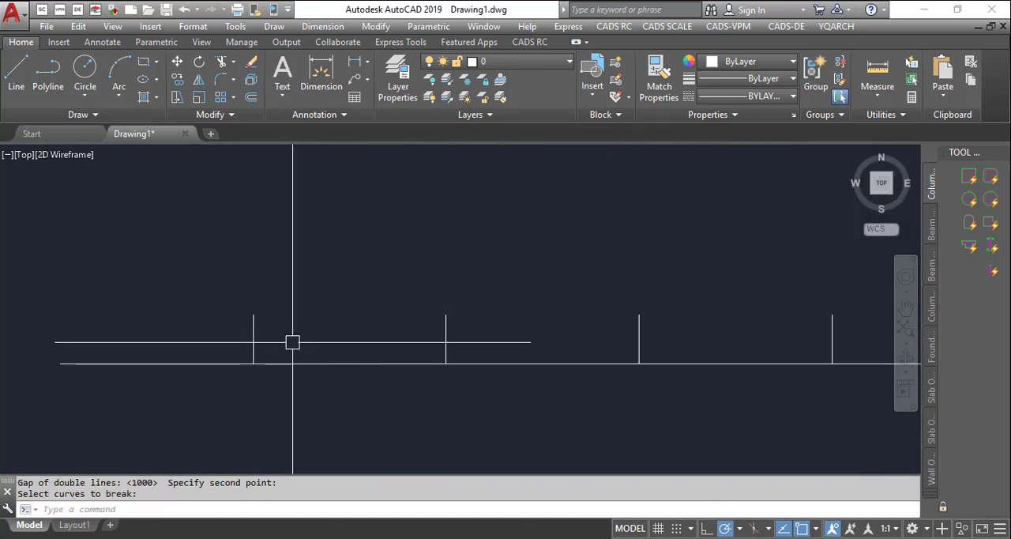
pyautogui.write('DLI')
pyautogui.press('Return')
pyautogui.scroll(2, 270, 353)
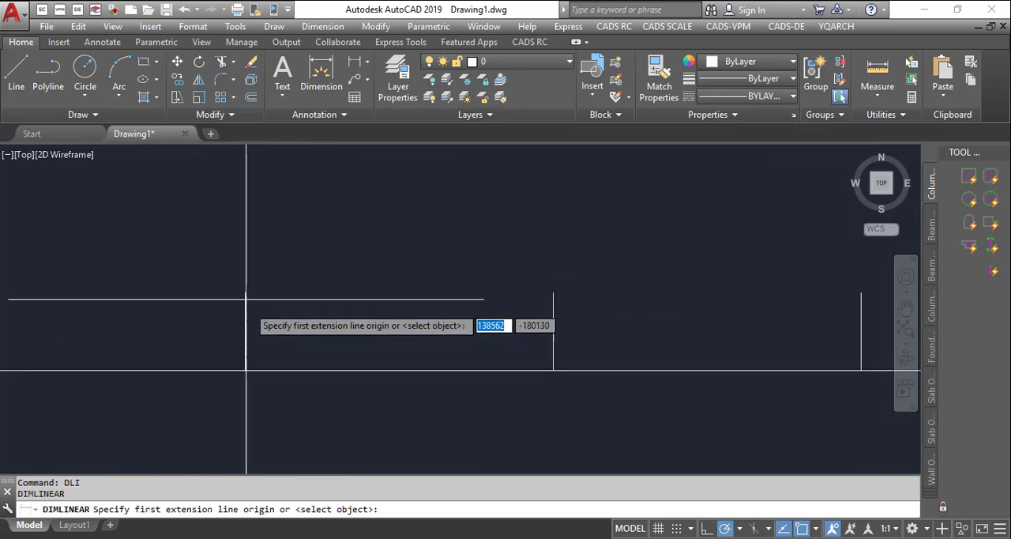
pyautogui.click(245, 293)
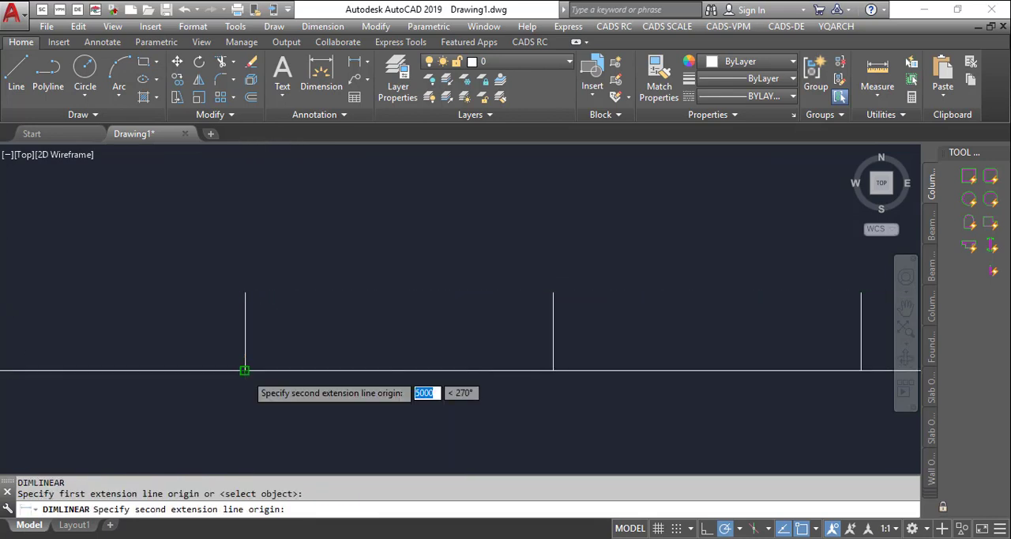
pyautogui.click(244, 370)
pyautogui.scroll(4, 256, 324)
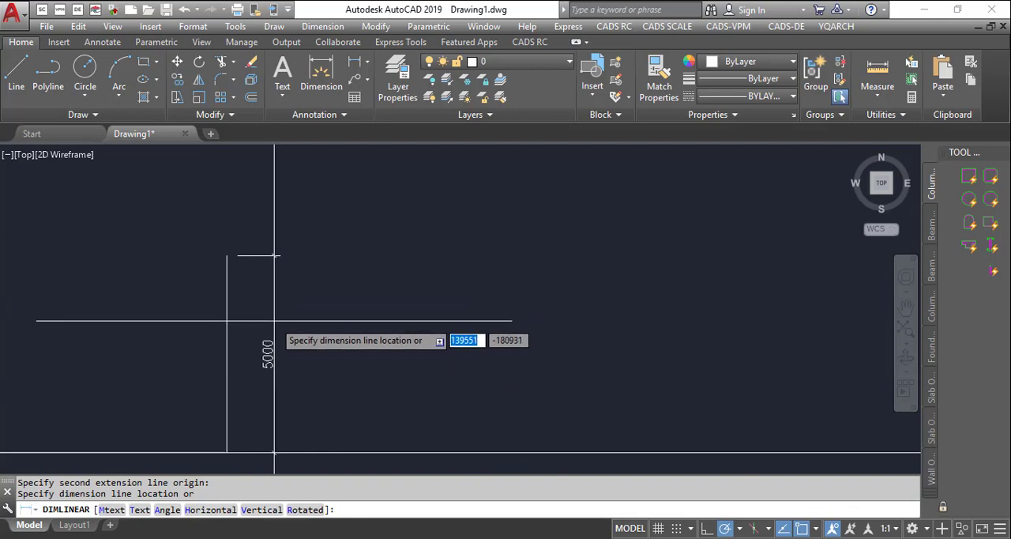
pyautogui.scroll(-5, 272, 324)
pyautogui.press('Escape')
pyautogui.scroll(-2, 384, 352)
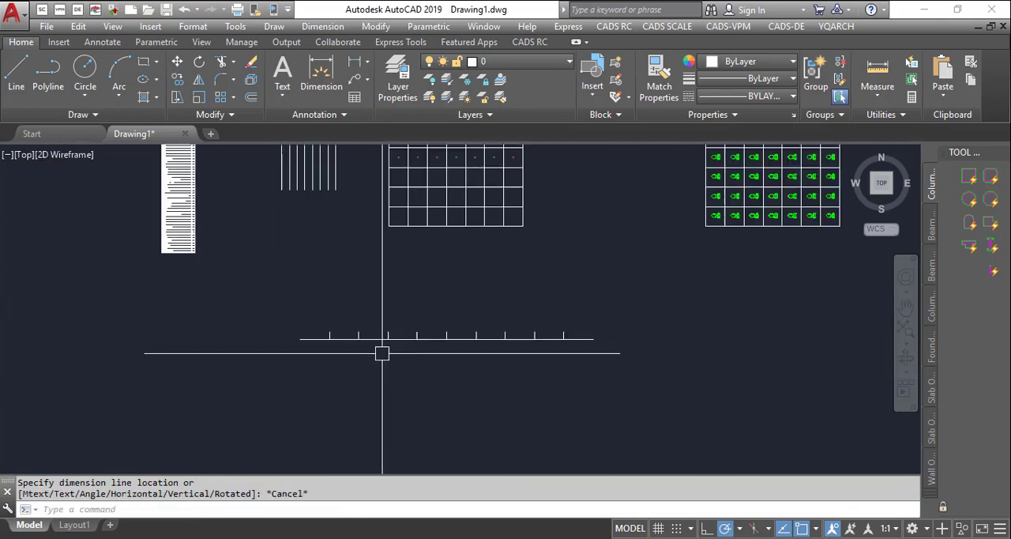
# - Measure the spacing between the first two division lines with a linear dimension, without placing the dimension
pyautogui.scroll(5, 288, 347)
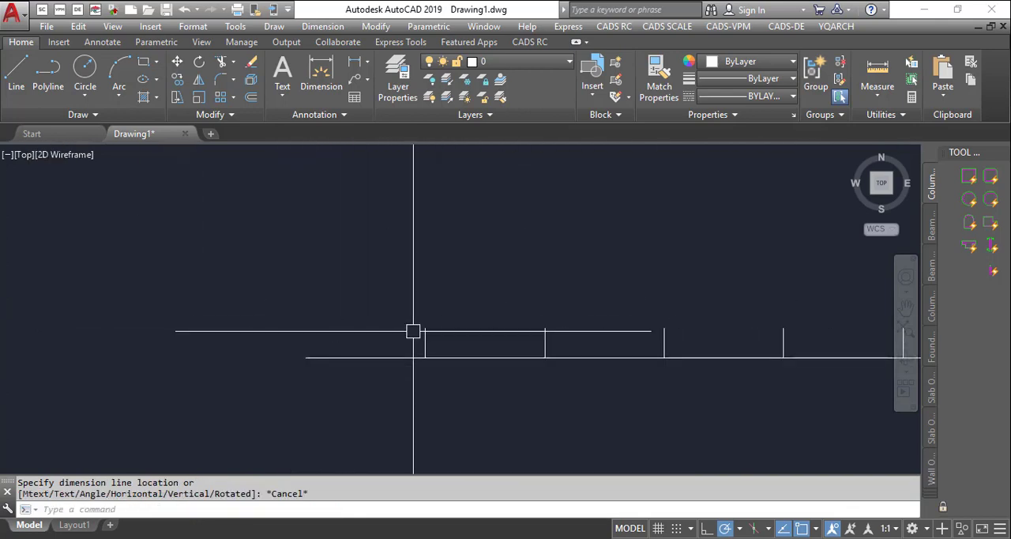
pyautogui.write('li')
pyautogui.press('Return')
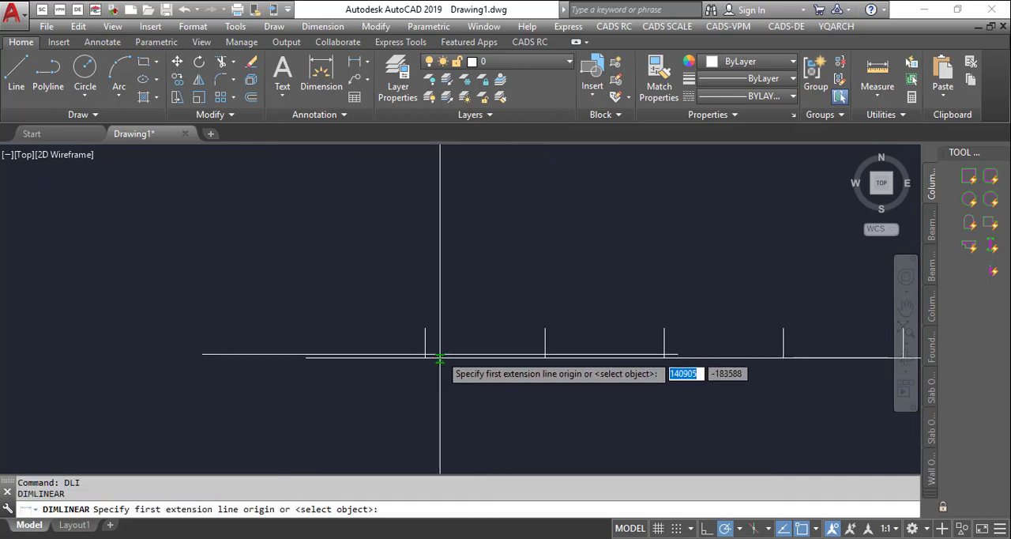
pyautogui.click(428, 354)
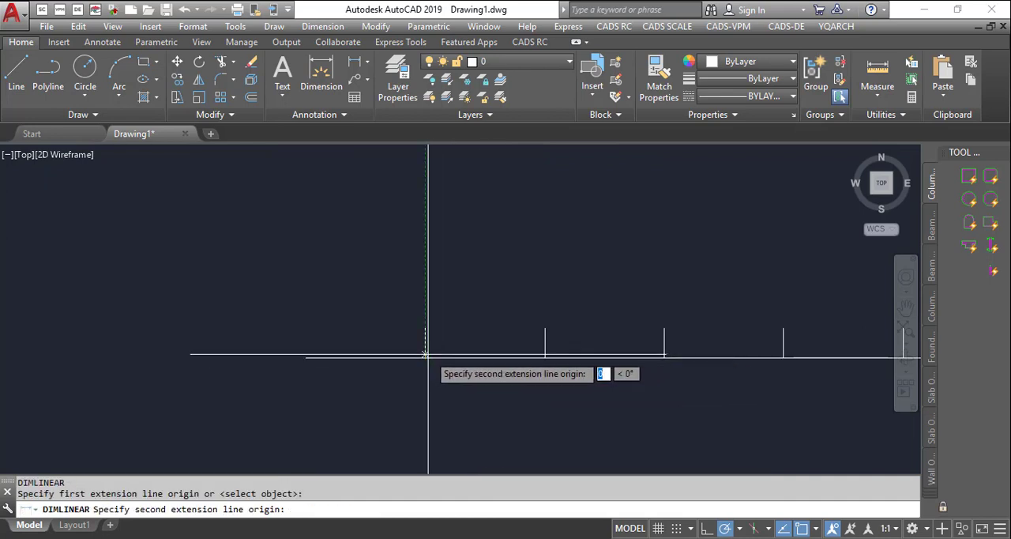
pyautogui.click(545, 353)
pyautogui.scroll(8, 500, 355)
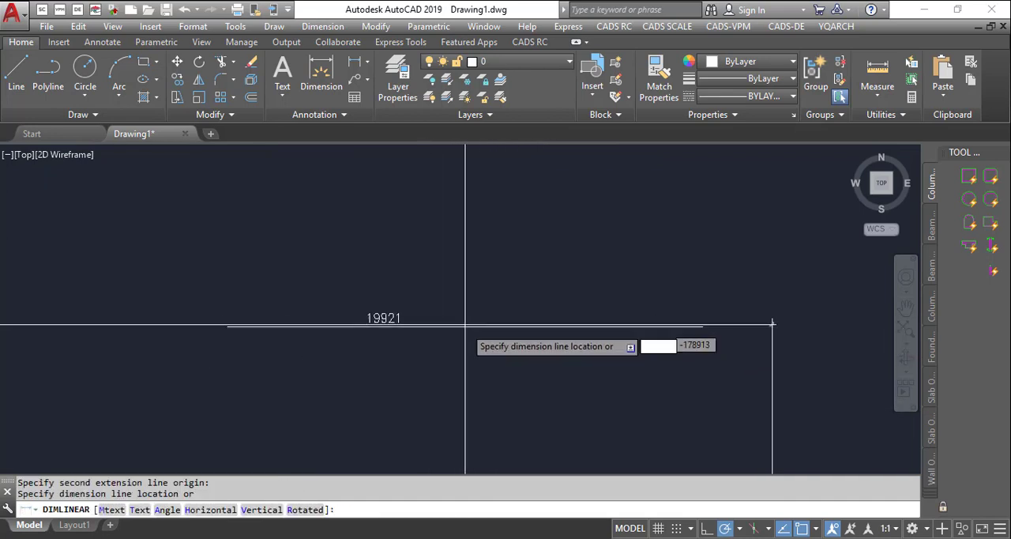
pyautogui.scroll(-8, 479, 361)
pyautogui.press('Escape')
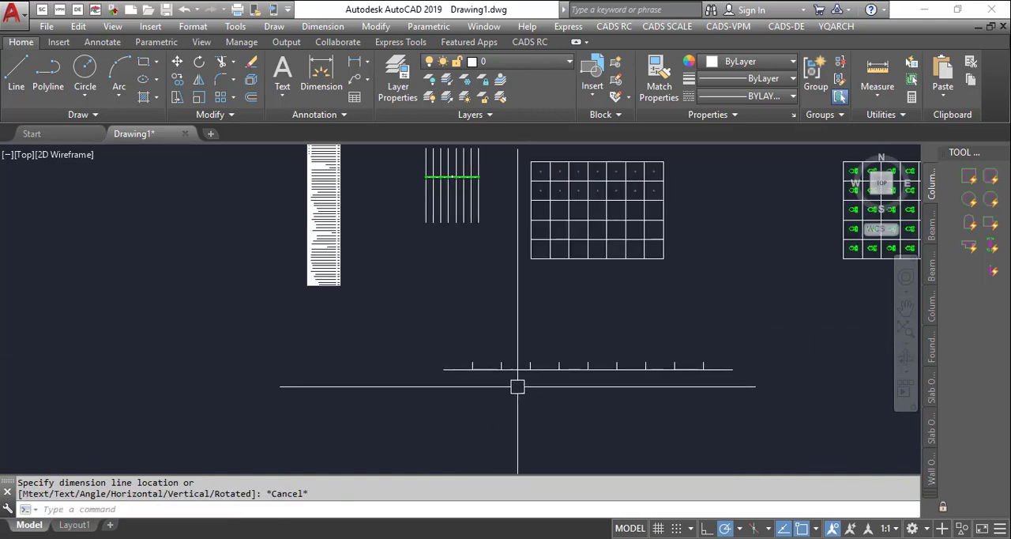
# - Restart the DF Break Curve tool and choose the Double Lines mode
pyautogui.scroll(3, 488, 379)
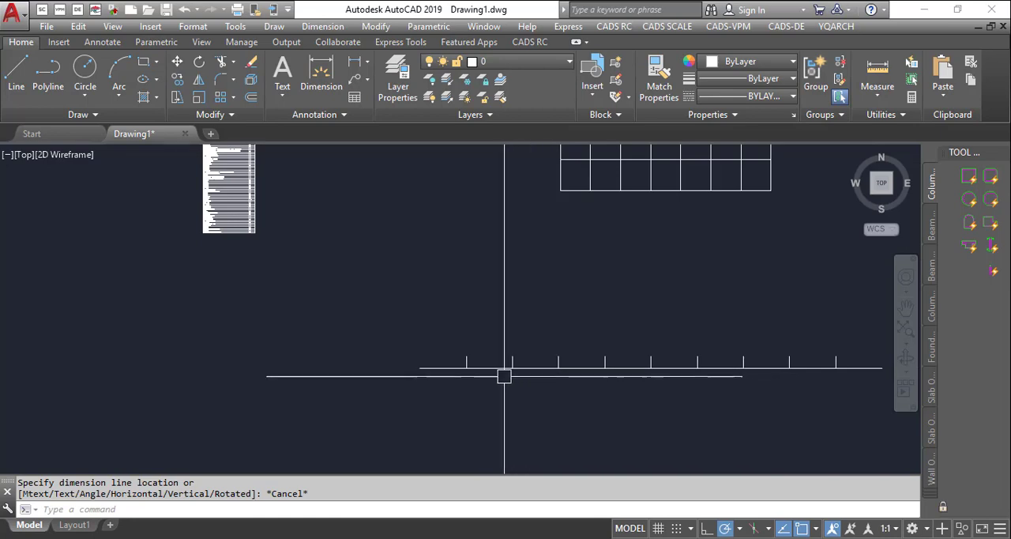
pyautogui.scroll(-4, 474, 364)
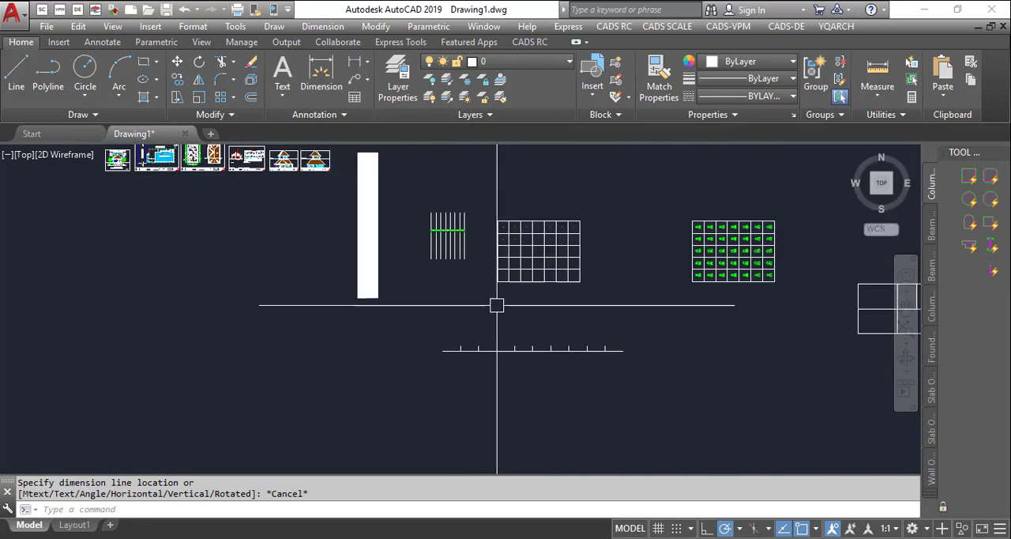
pyautogui.press('Return')
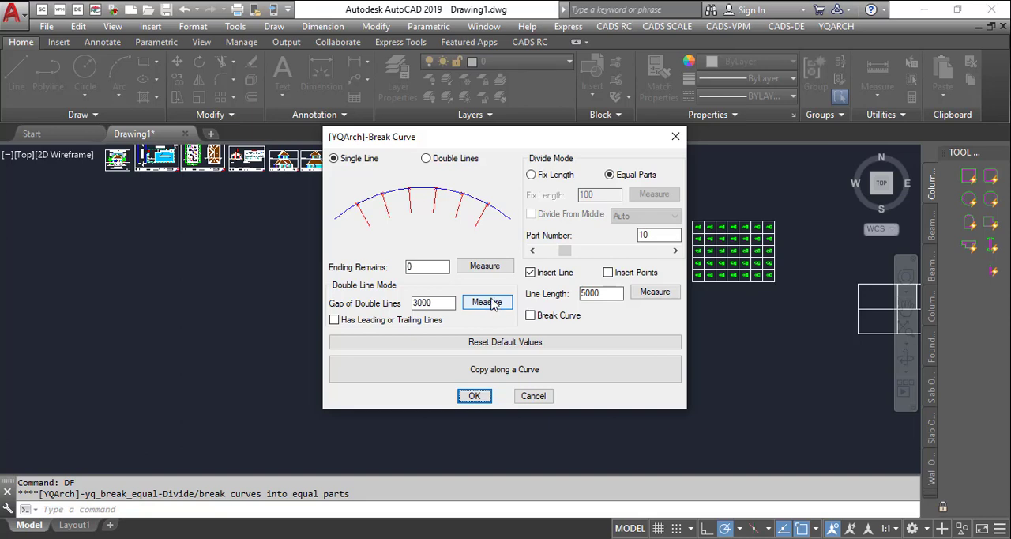
pyautogui.click(441, 157)
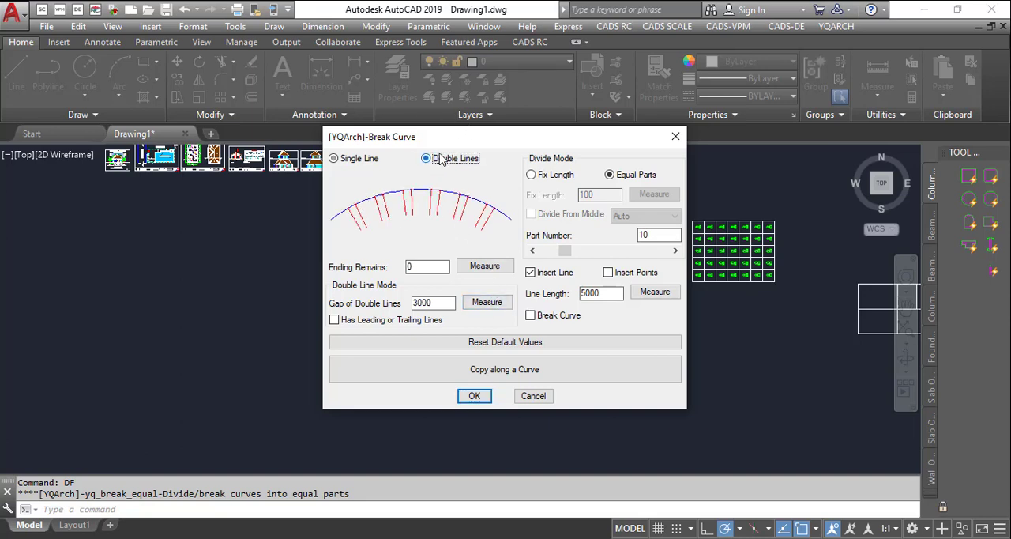
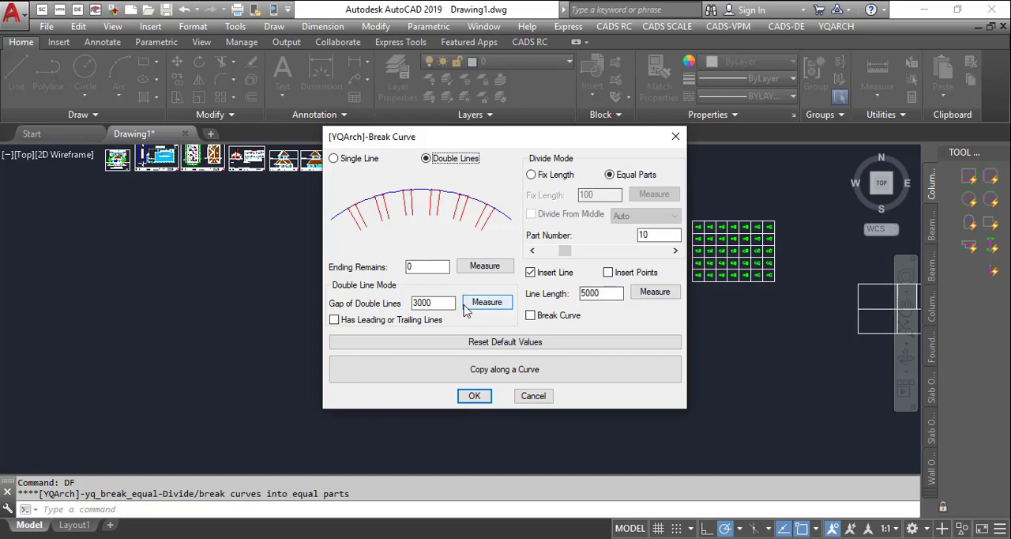
# - Leave the Break Curve settings and copy the divided horizontal line, without its division lines, a short distance below the original
pyautogui.click(676, 136)
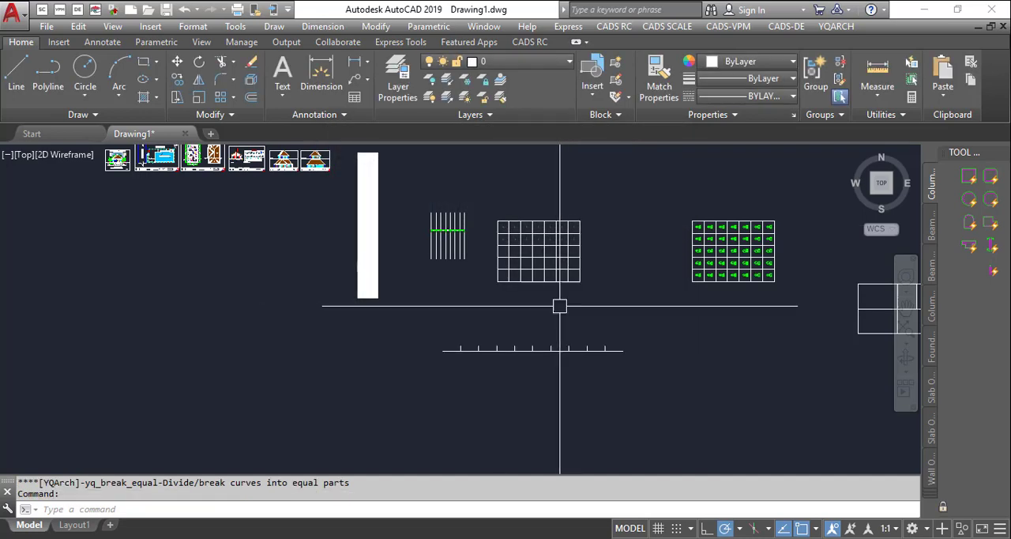
pyautogui.write('ct o')
pyautogui.press('Return')
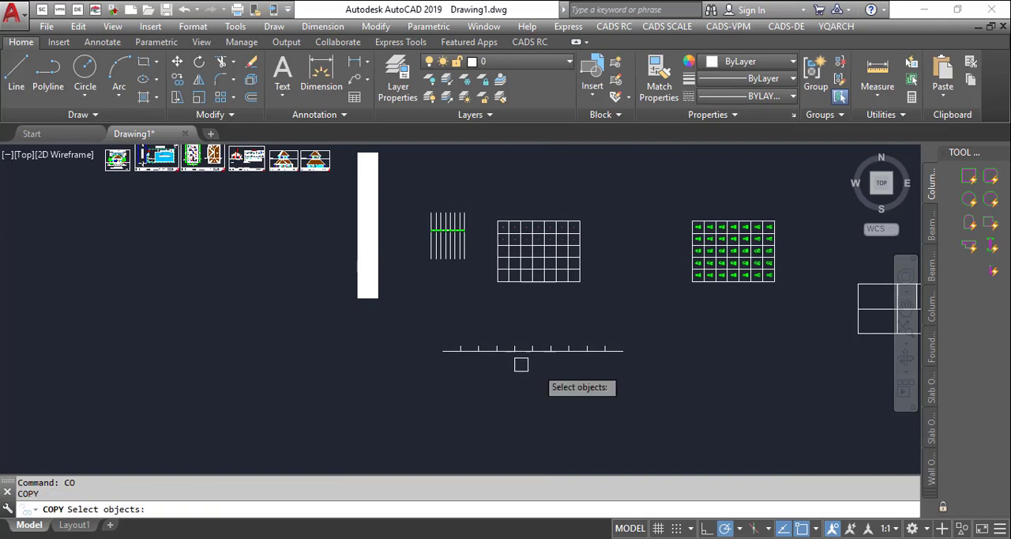
pyautogui.click(523, 350)
pyautogui.press('Return')
pyautogui.click(526, 380)
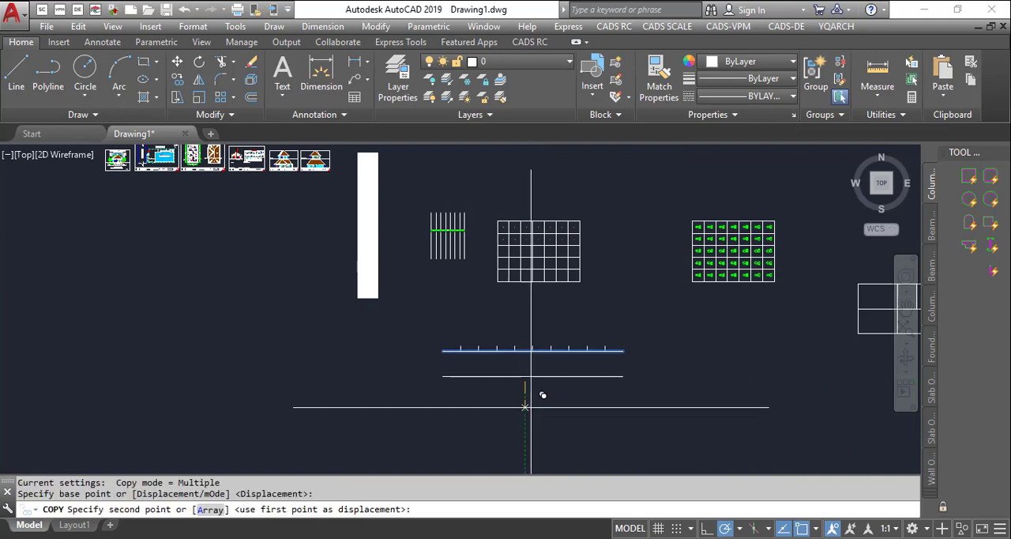
pyautogui.click(532, 390)
pyautogui.press('Escape')
# - Divide the copied line into 10 equal parts with the DF tool in Double Lines mode, inserting line pairs with a 3000 gap and 5000 length
pyautogui.write('d')
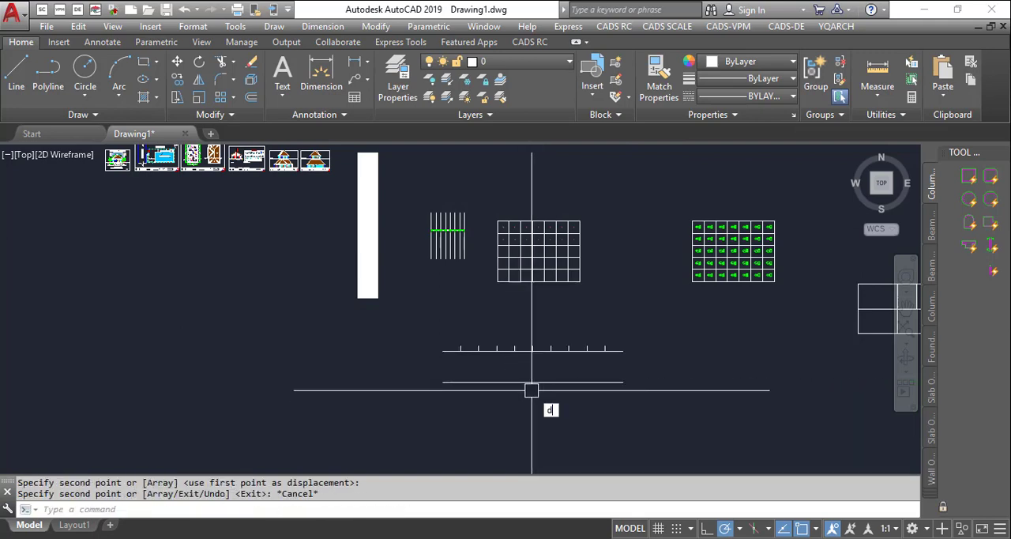
pyautogui.write('f')
pyautogui.press('Return')
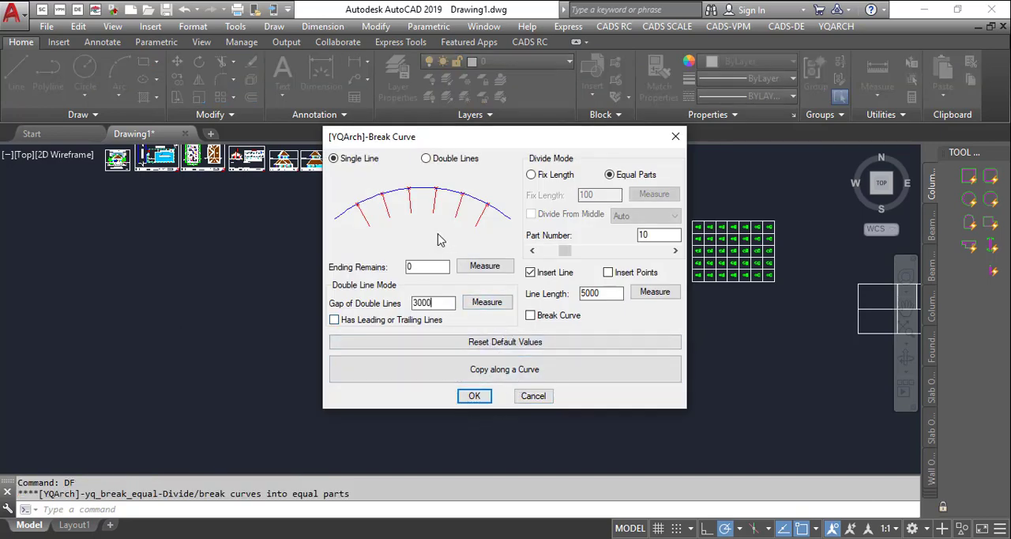
pyautogui.click(427, 158)
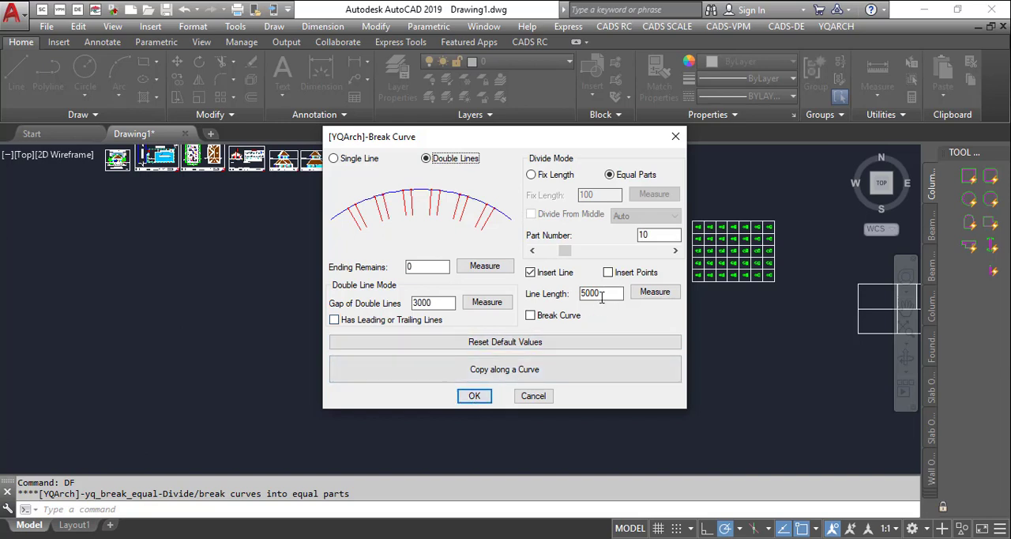
pyautogui.click(474, 397)
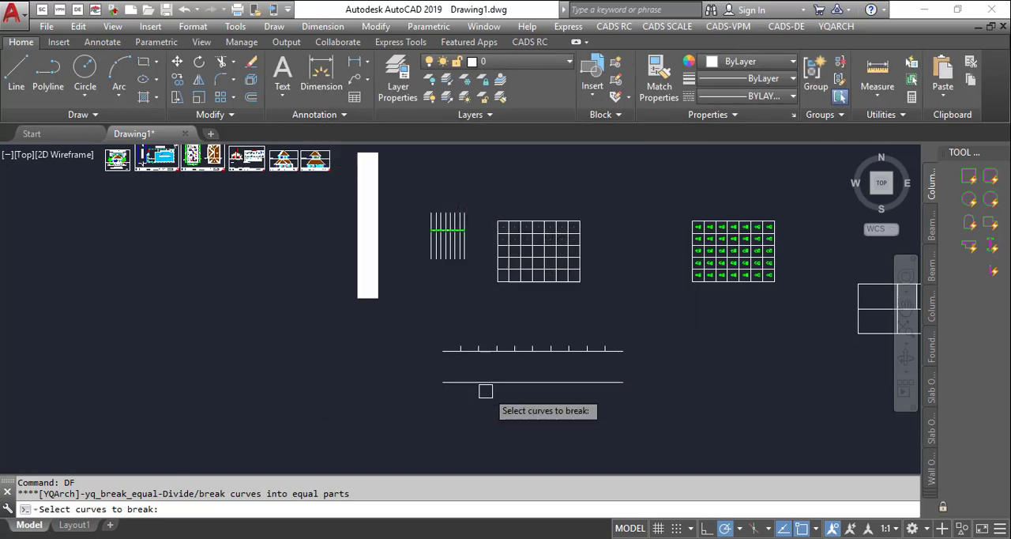
pyautogui.scroll(10, 510, 361)
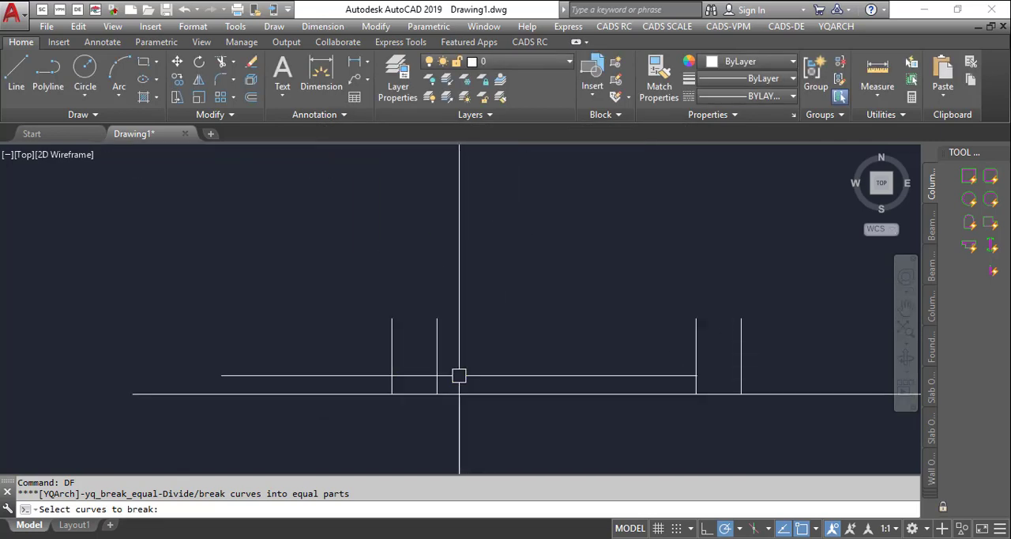
pyautogui.scroll(-6, 417, 381)
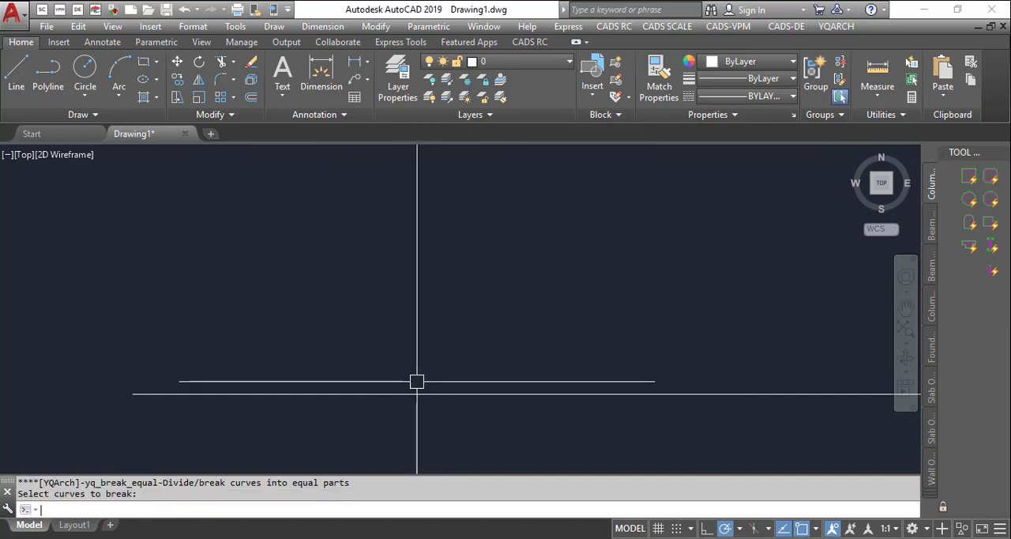
pyautogui.scroll(6, 361, 353)
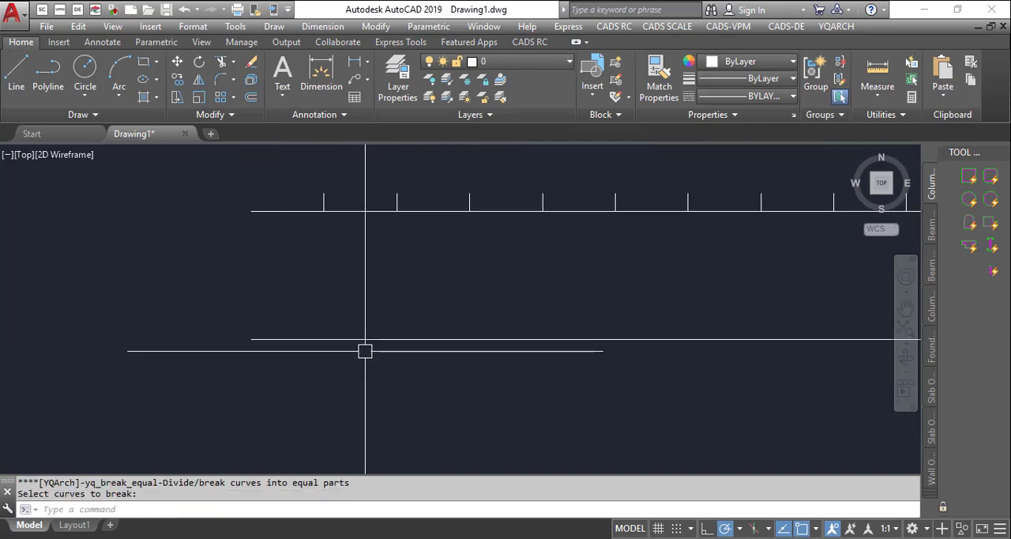
pyautogui.press('Return')
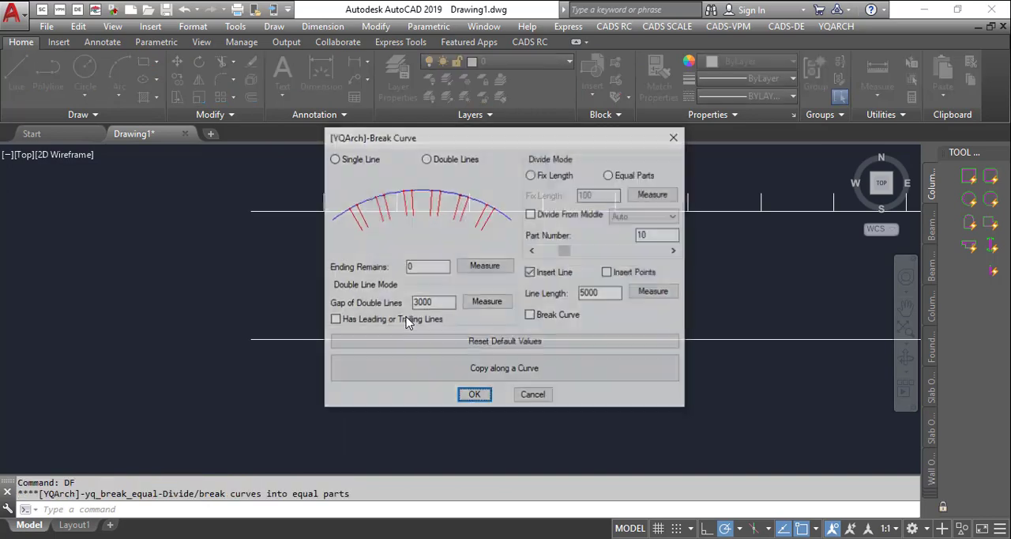
pyautogui.click(474, 397)
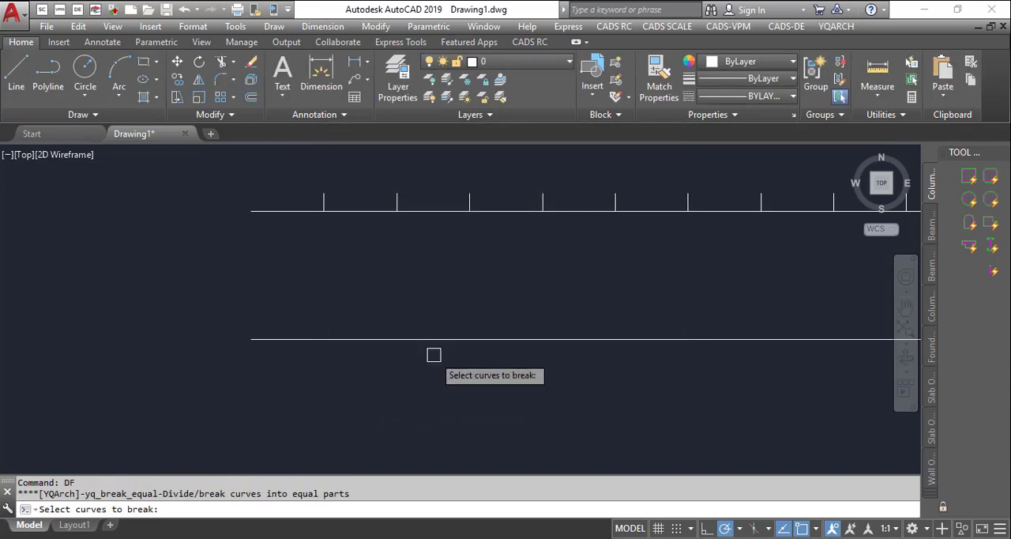
pyautogui.click(434, 340)
pyautogui.click(395, 282)
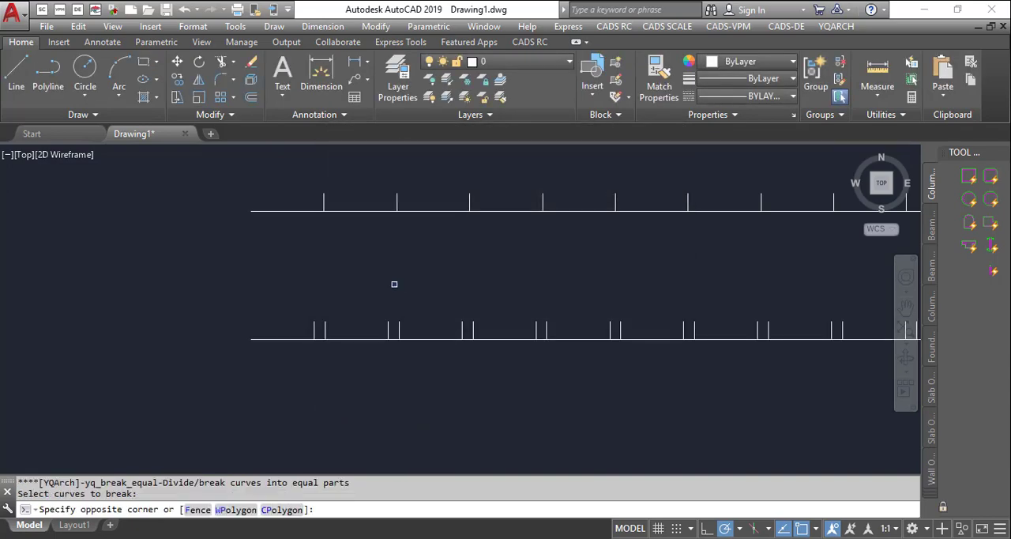
pyautogui.click(422, 285)
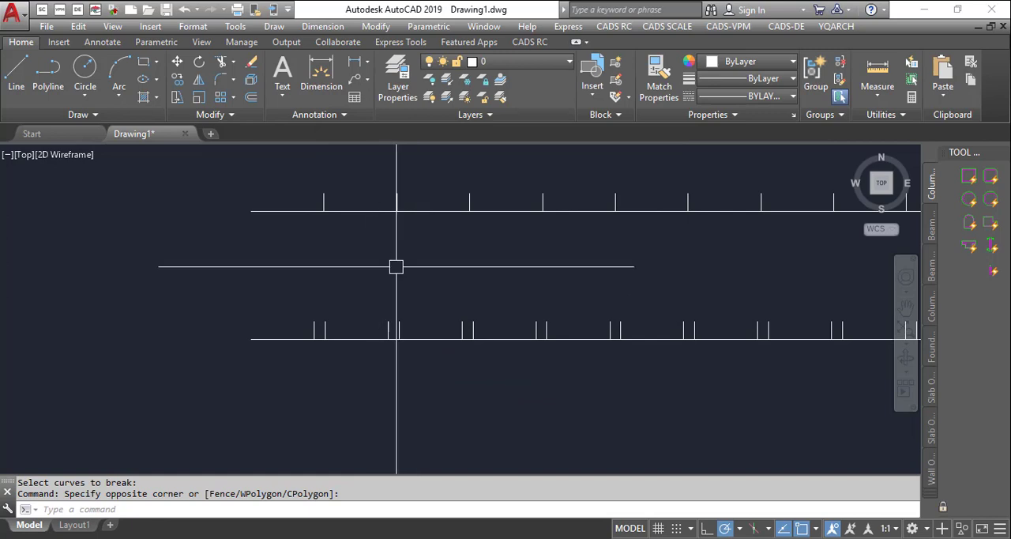
# - Measure the gap between the first pair of double division lines with a linear dimension, without placing the dimension
pyautogui.write('dli')
pyautogui.press('Return')
pyautogui.scroll(5, 318, 350)
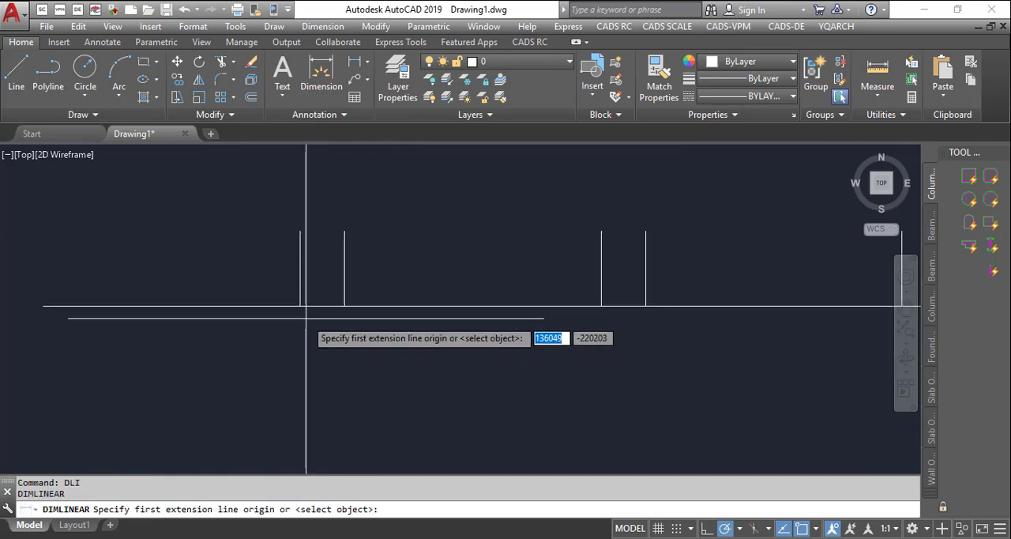
pyautogui.click(297, 306)
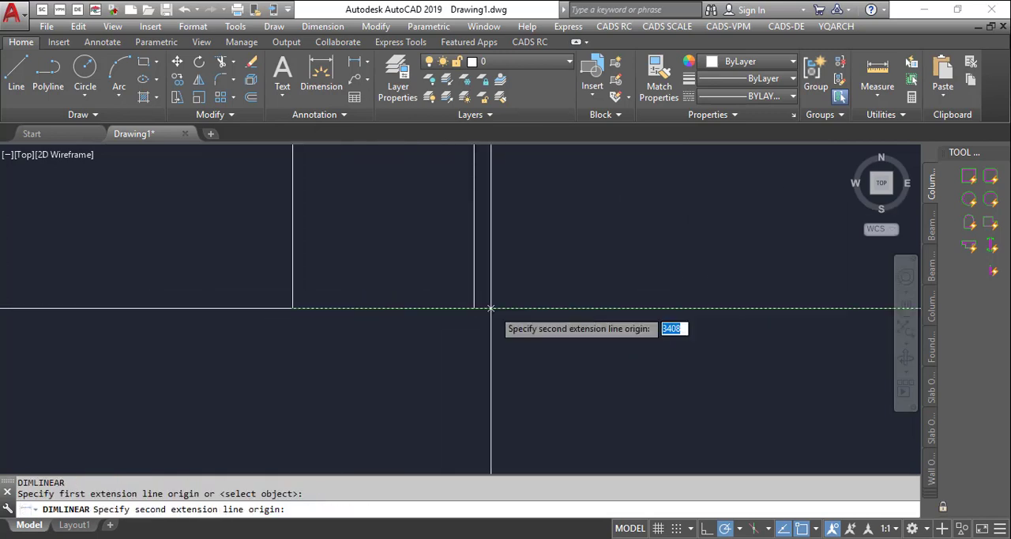
pyautogui.click(473, 306)
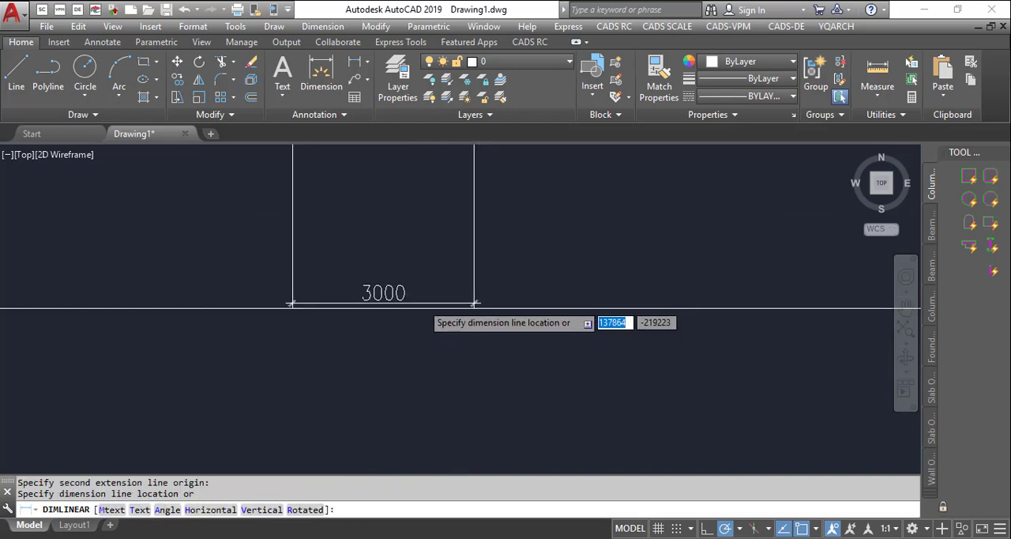
pyautogui.scroll(-3, 450, 307)
pyautogui.press('Escape')
pyautogui.scroll(-3, 458, 308)
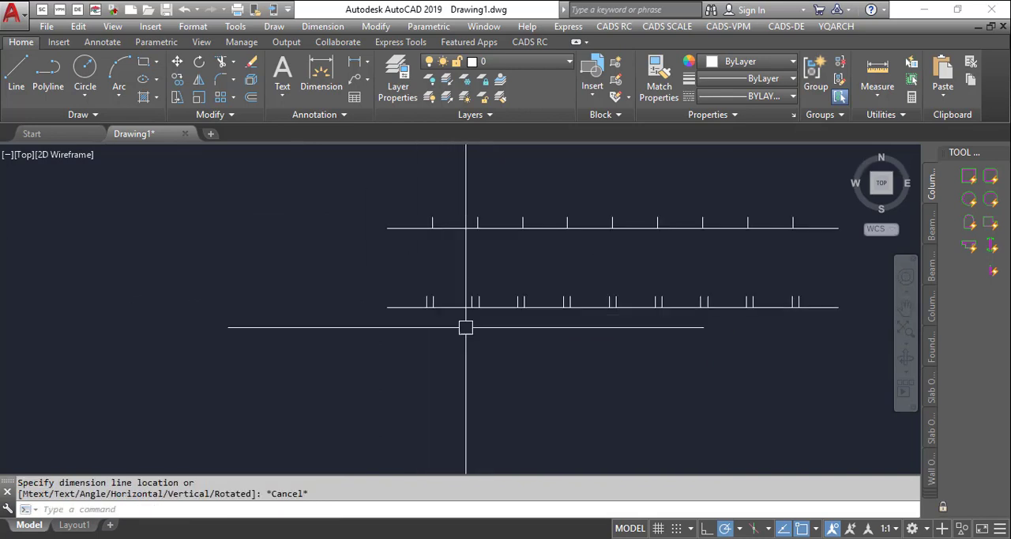
pyautogui.scroll(2, 506, 318)
pyautogui.scroll(-5, 269, 301)
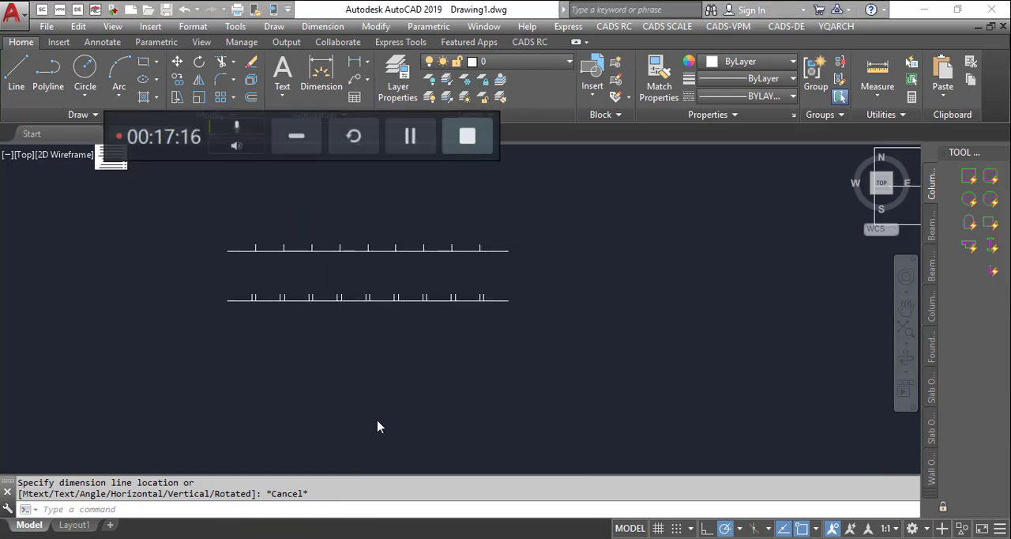
pyautogui.click(410, 136)
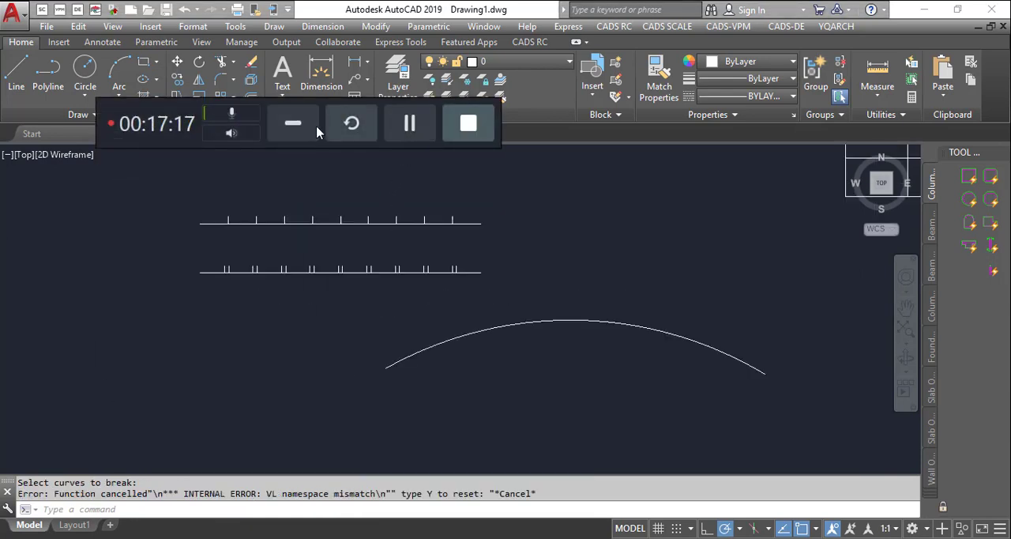
pyautogui.click(316, 131)
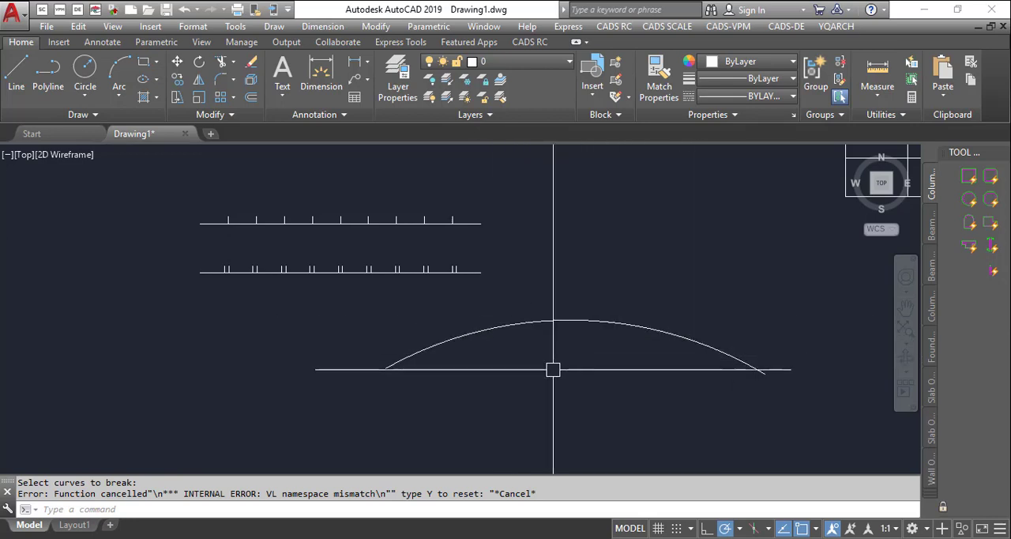
# - Divide the arc with the DF tool in Double Lines mode at a fixed length of 2000, inserting double lines along it
pyautogui.write('df')
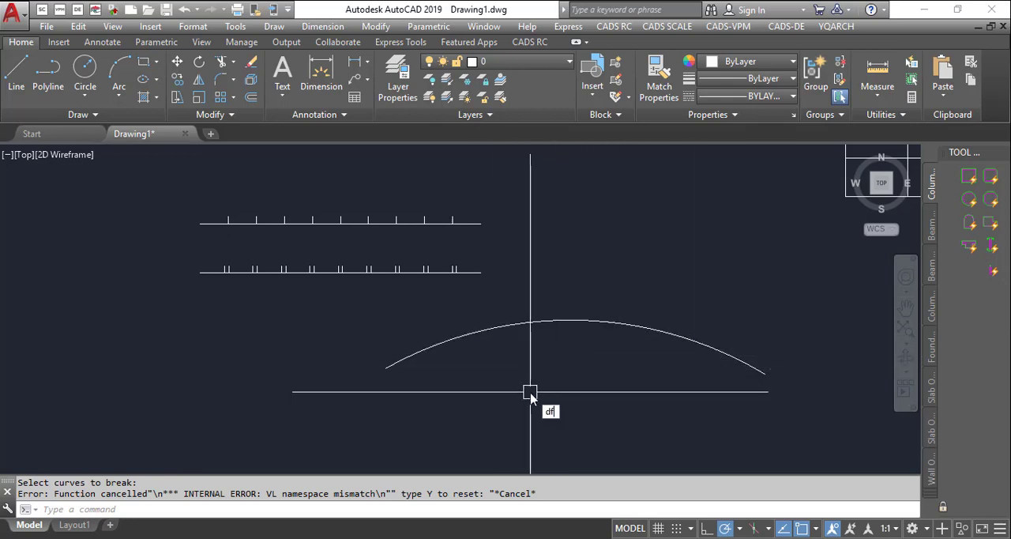
pyautogui.press('Return')
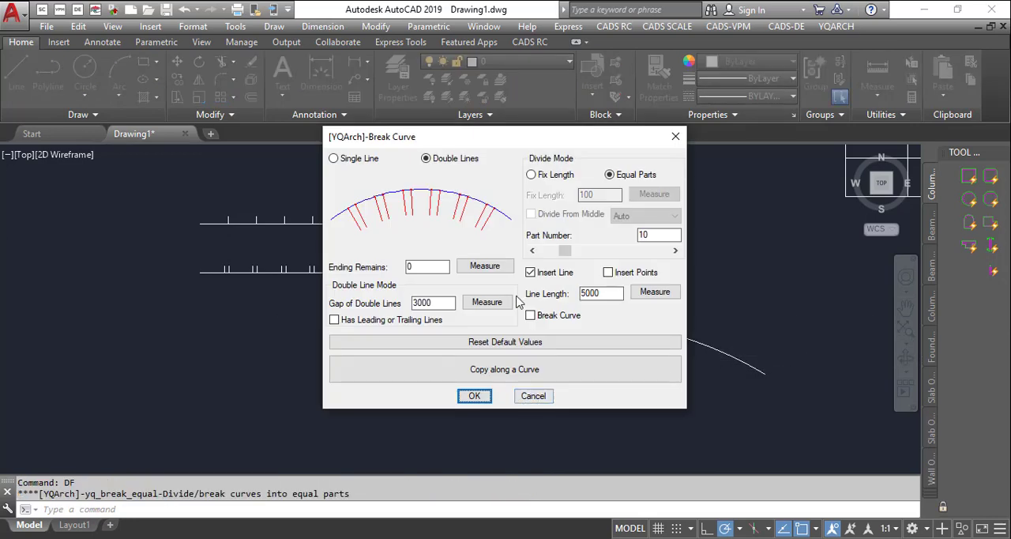
pyautogui.click(440, 307)
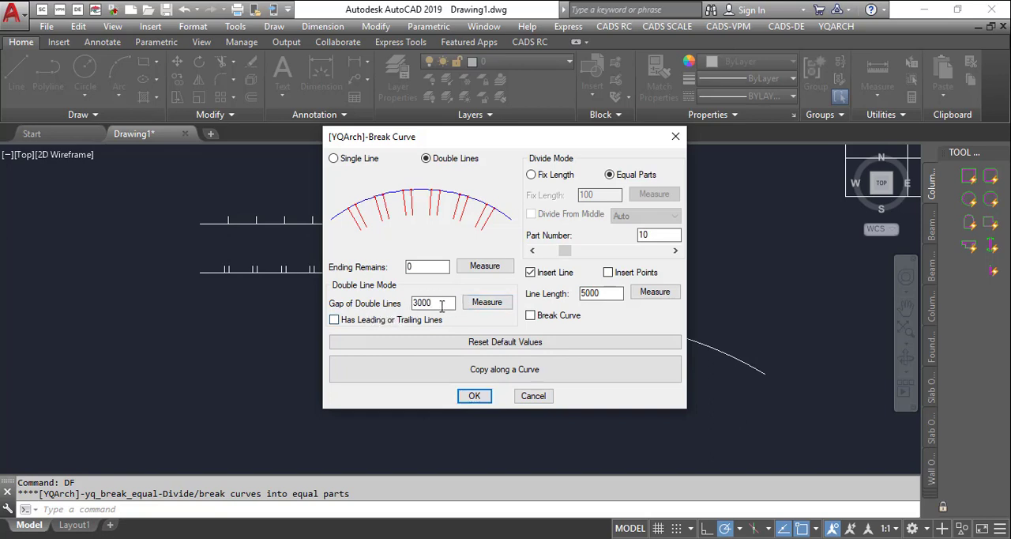
pyautogui.click(364, 159)
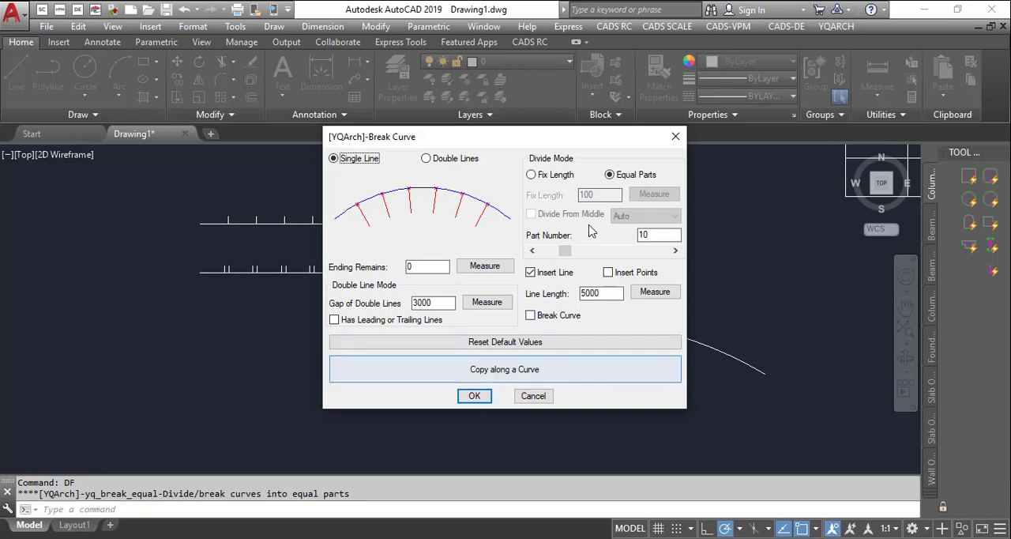
pyautogui.click(535, 176)
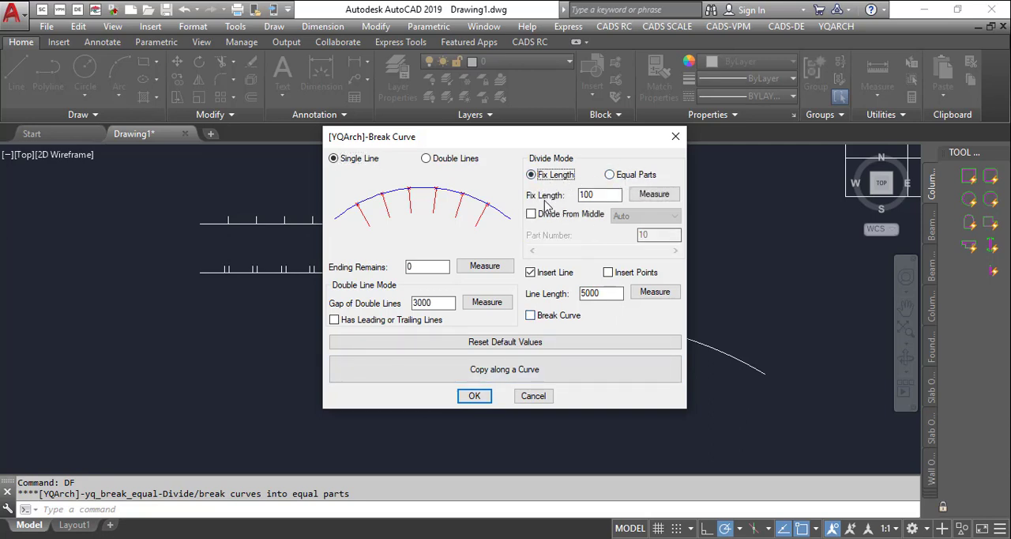
pyautogui.doubleClick(608, 198)
pyautogui.click(448, 159)
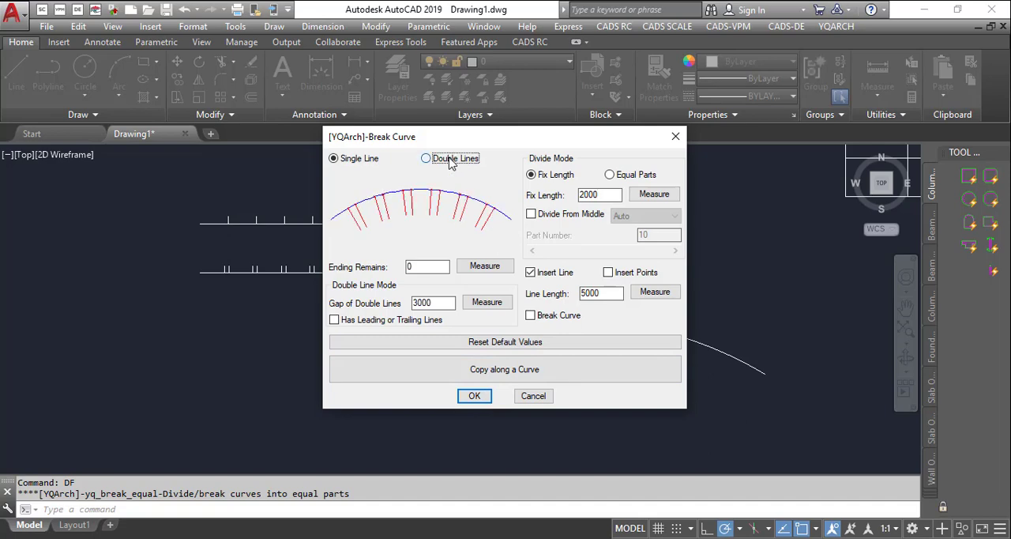
pyautogui.click(474, 397)
pyautogui.click(518, 323)
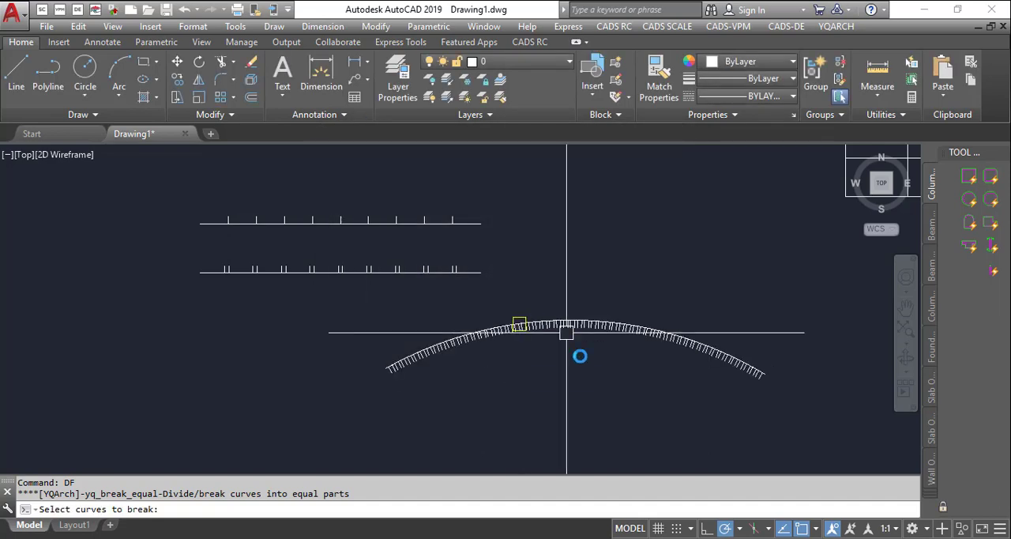
pyautogui.scroll(10, 454, 381)
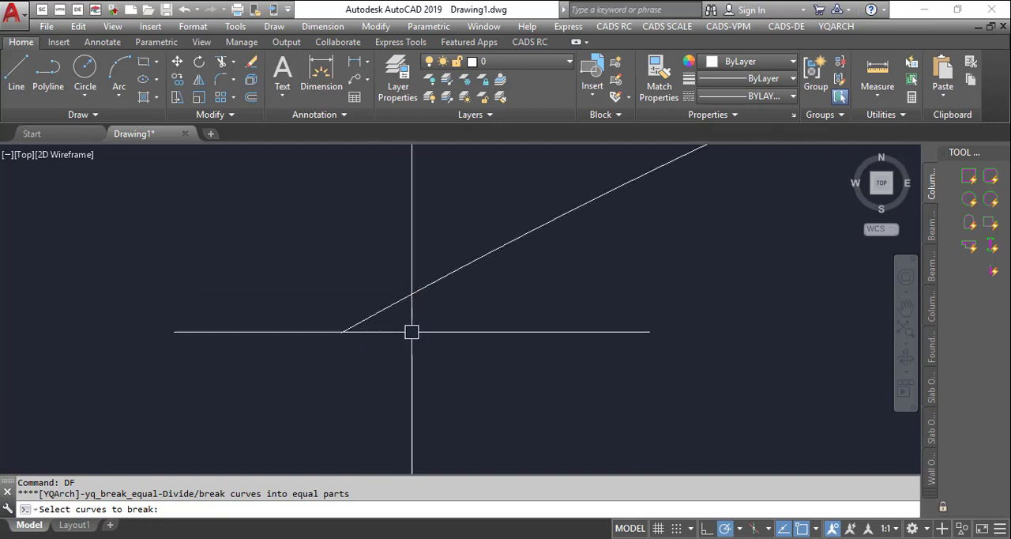
pyautogui.scroll(-6, 463, 361)
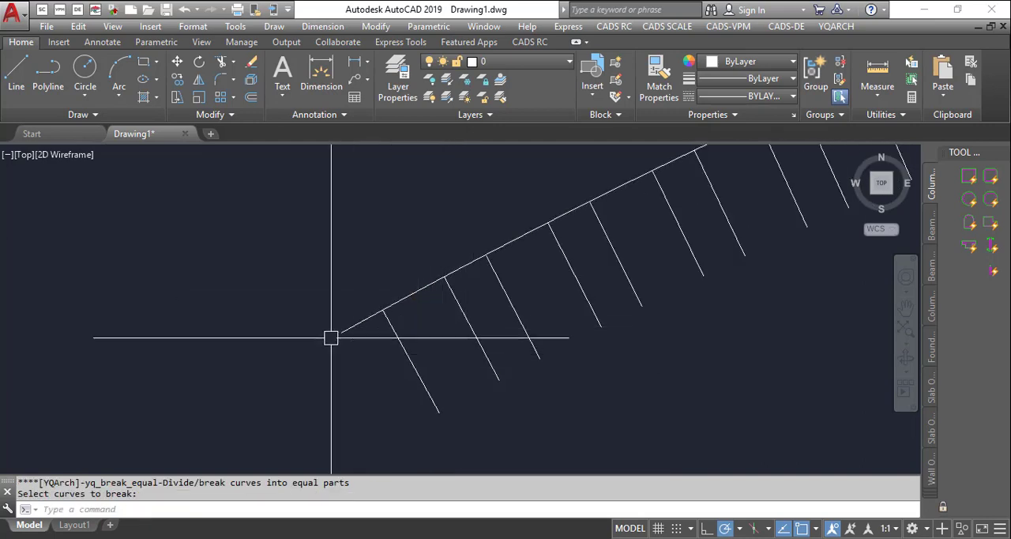
pyautogui.scroll(2, 325, 293)
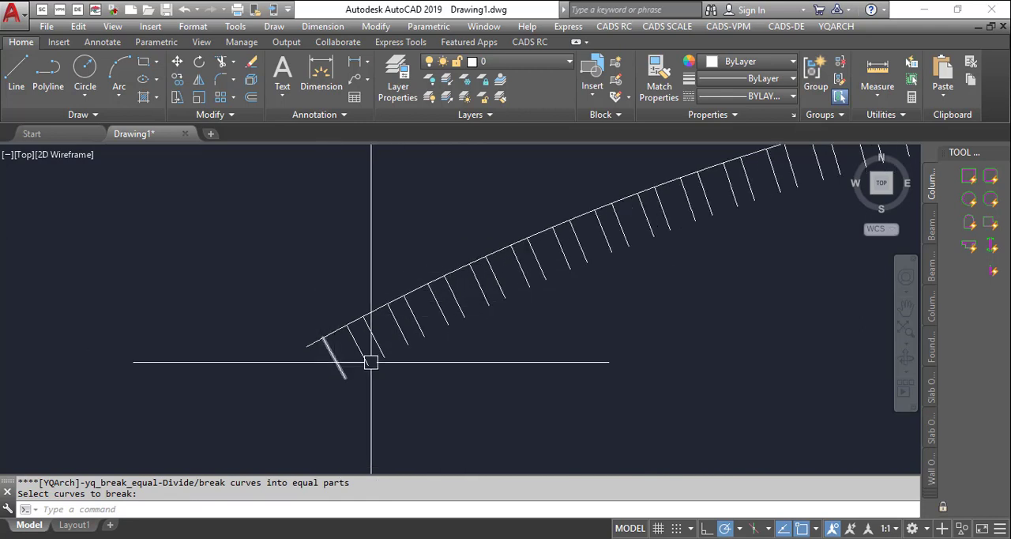
pyautogui.scroll(2, 371, 336)
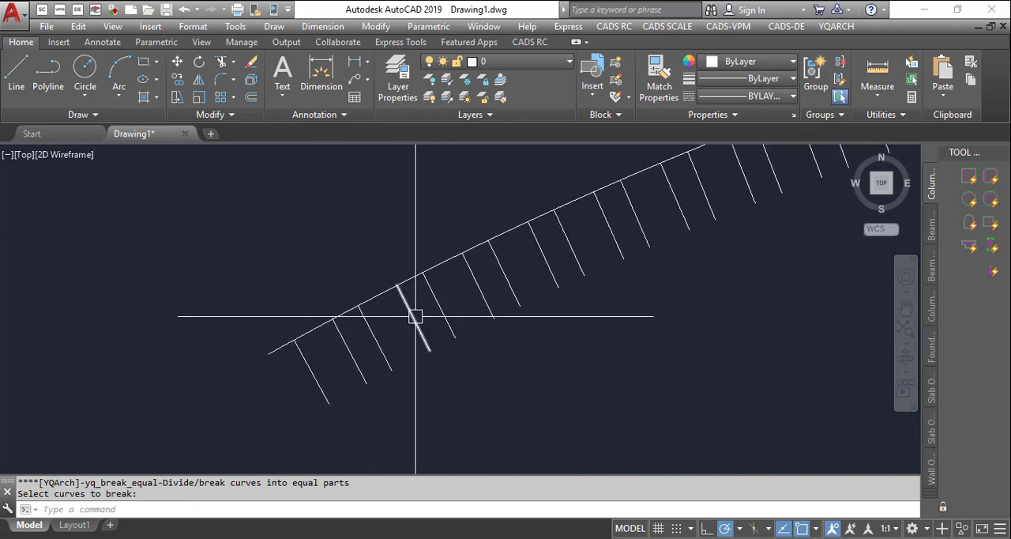